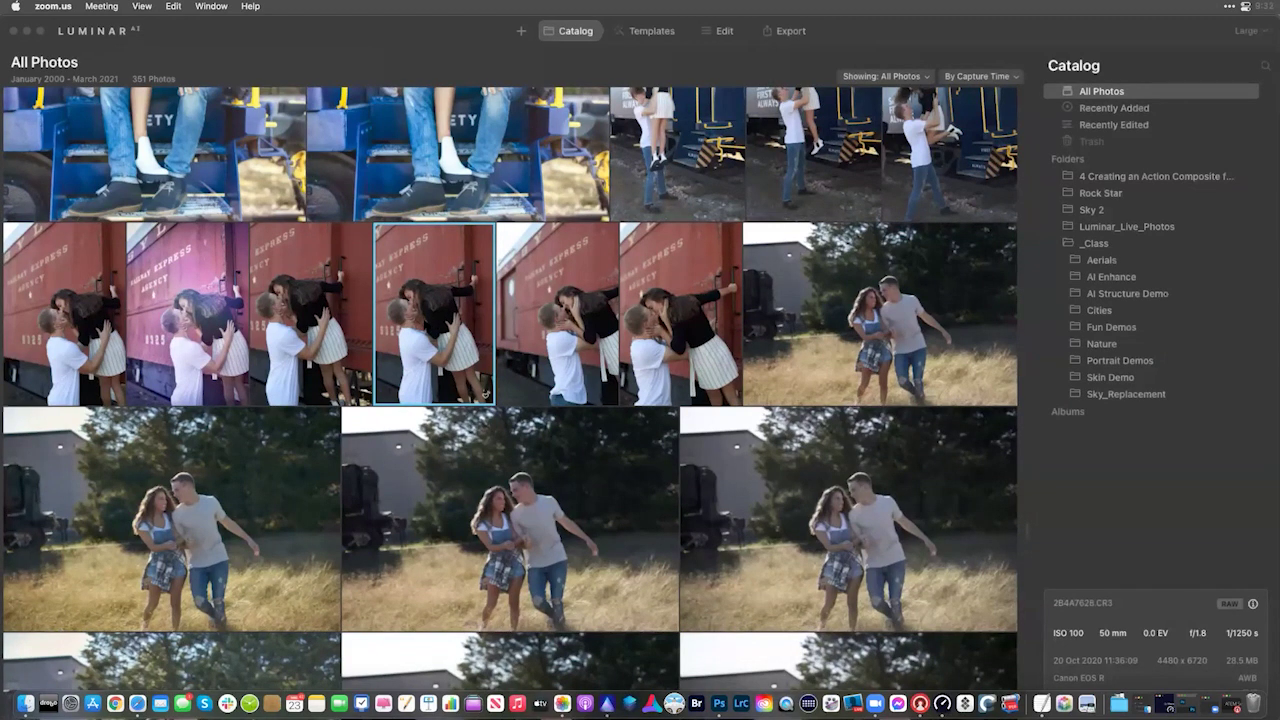
- Open the selected photo of the kissing couple by the red railcar and apply the Celebrate template from the Experimental collection
double_click(488, 396)
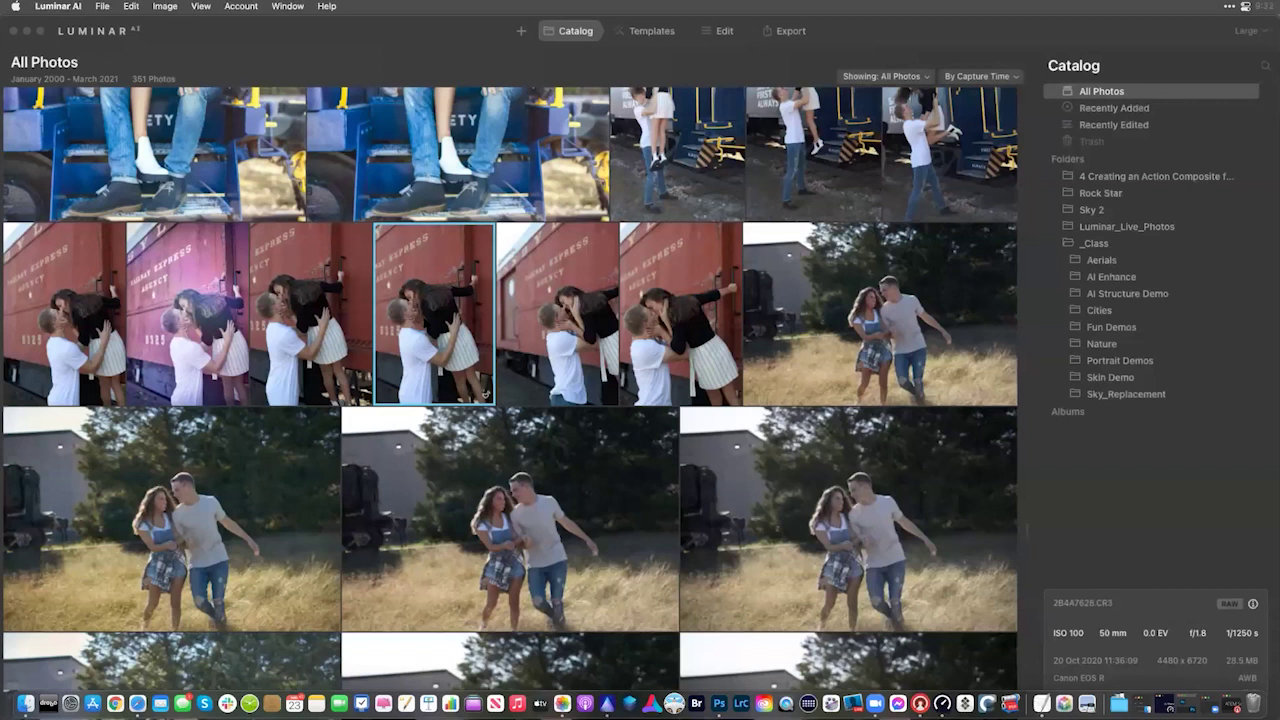
left_click(669, 31)
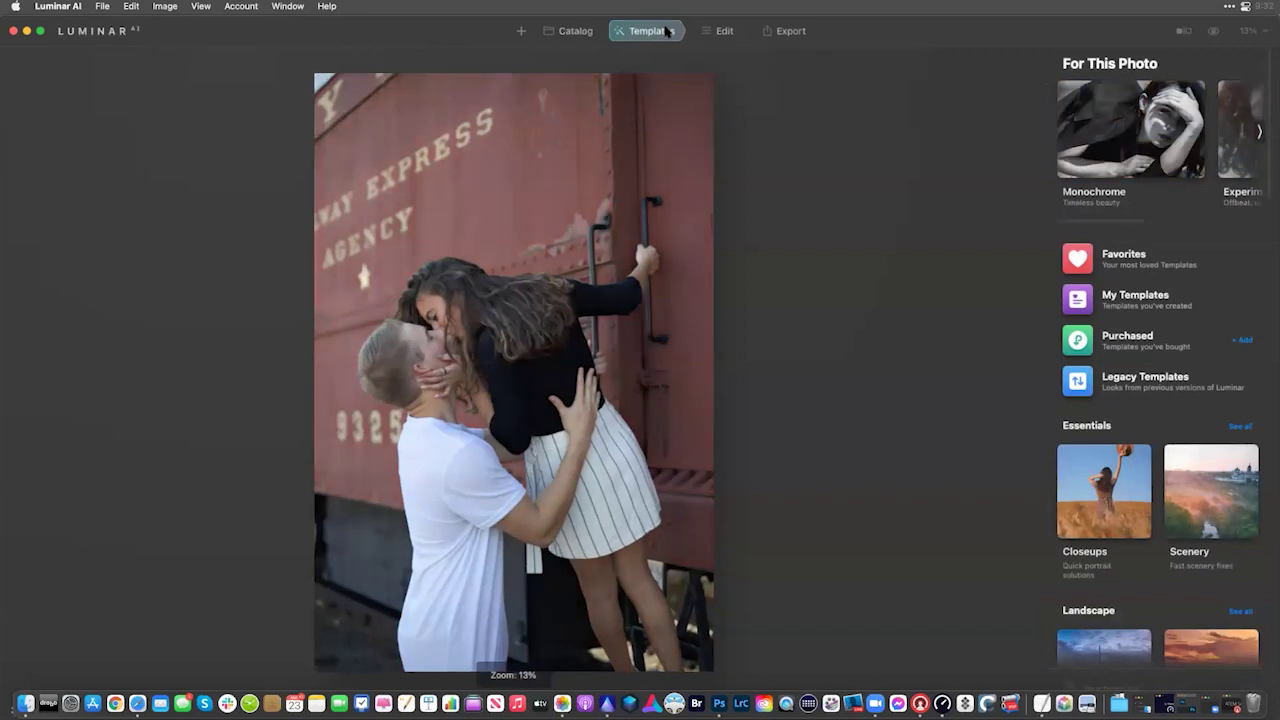
left_click(1259, 131)
left_click(1259, 131)
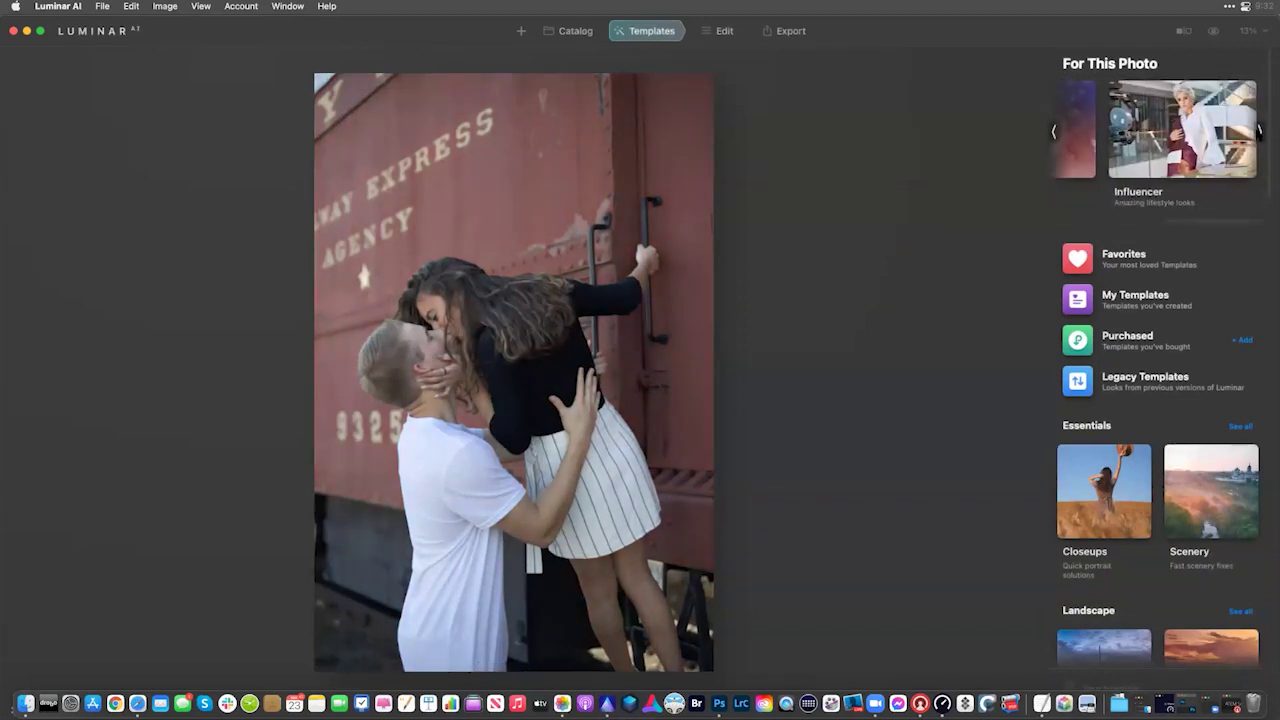
left_click(1055, 132)
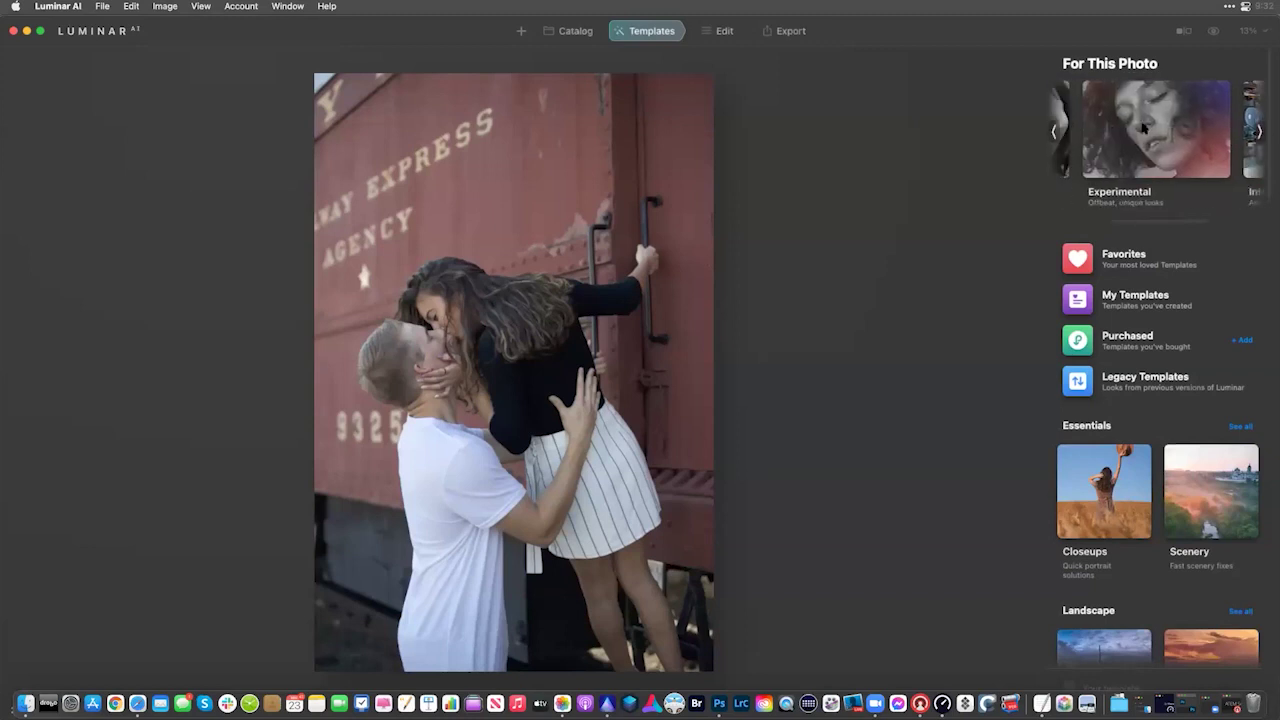
left_click(1144, 126)
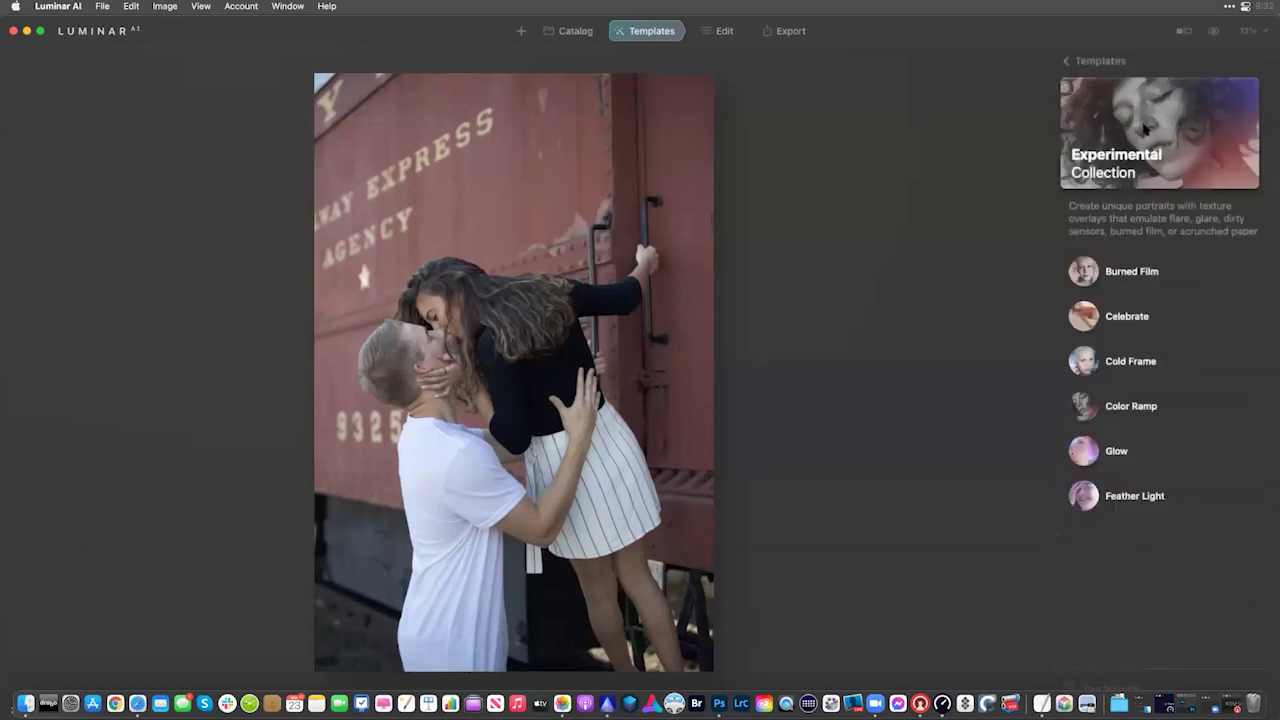
left_click(1170, 313)
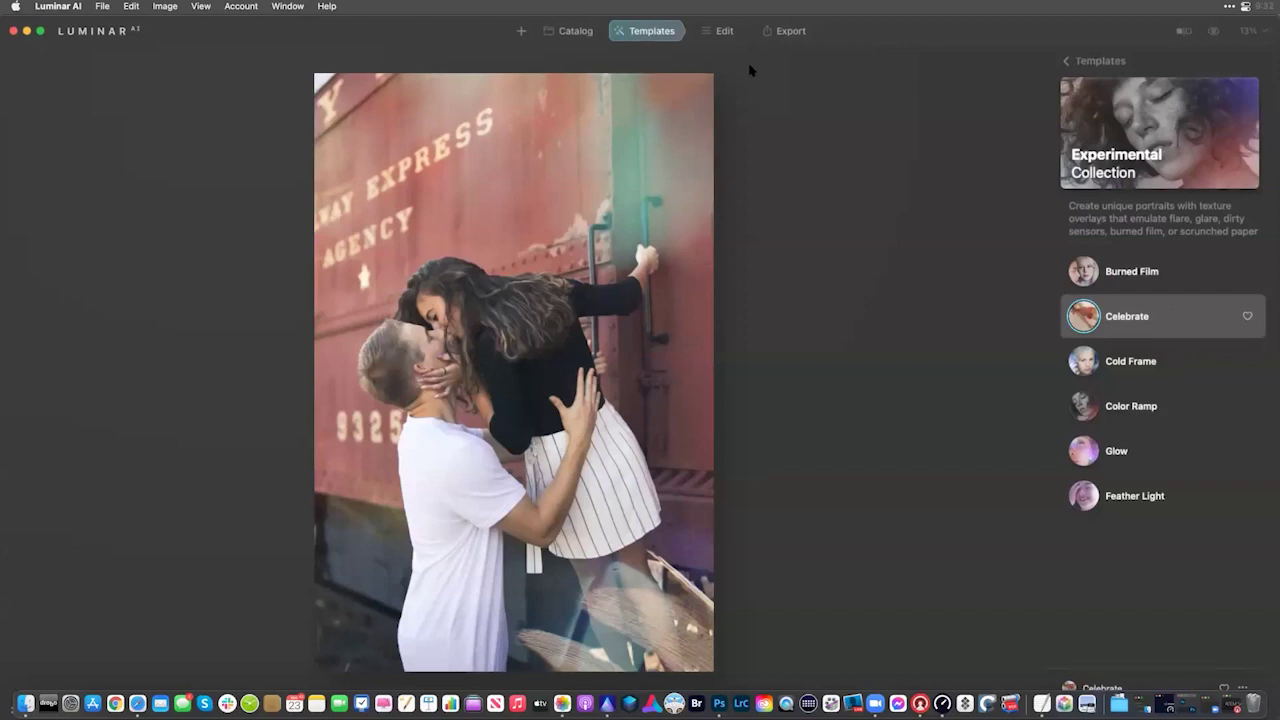
- Reduce the opacity of the template's Texture local mask to 36
left_click(724, 31)
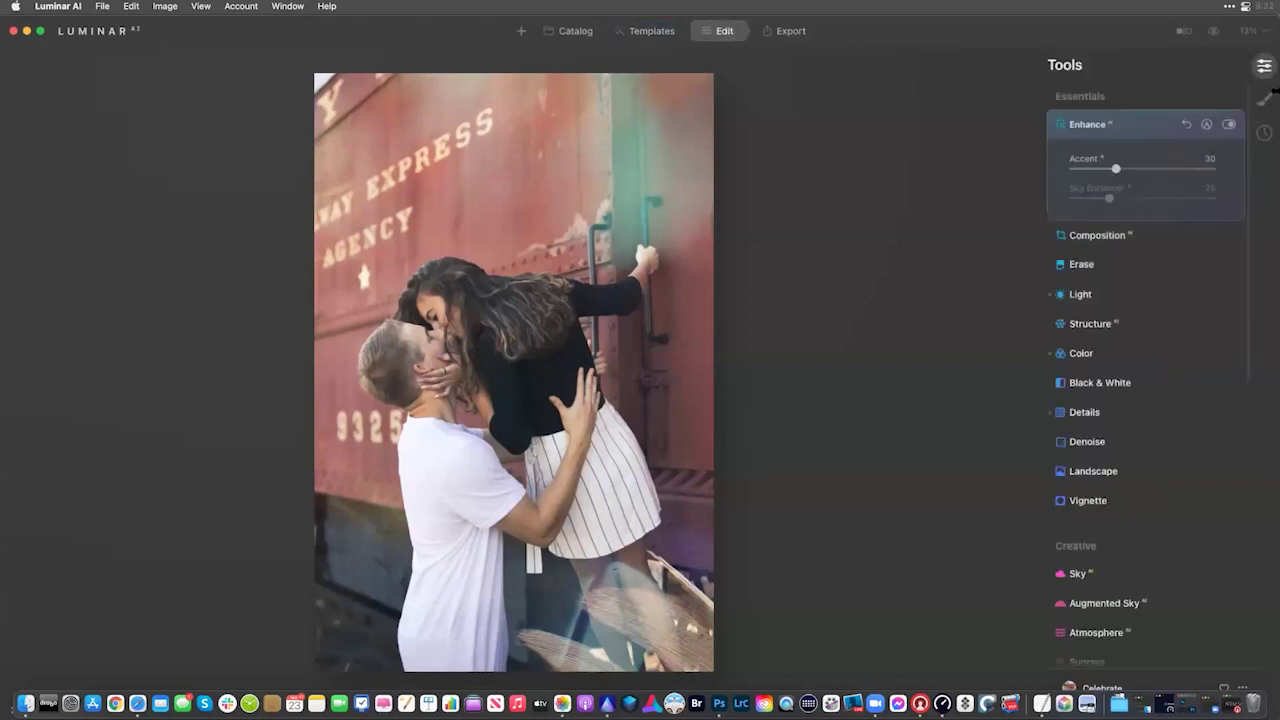
left_click(1265, 100)
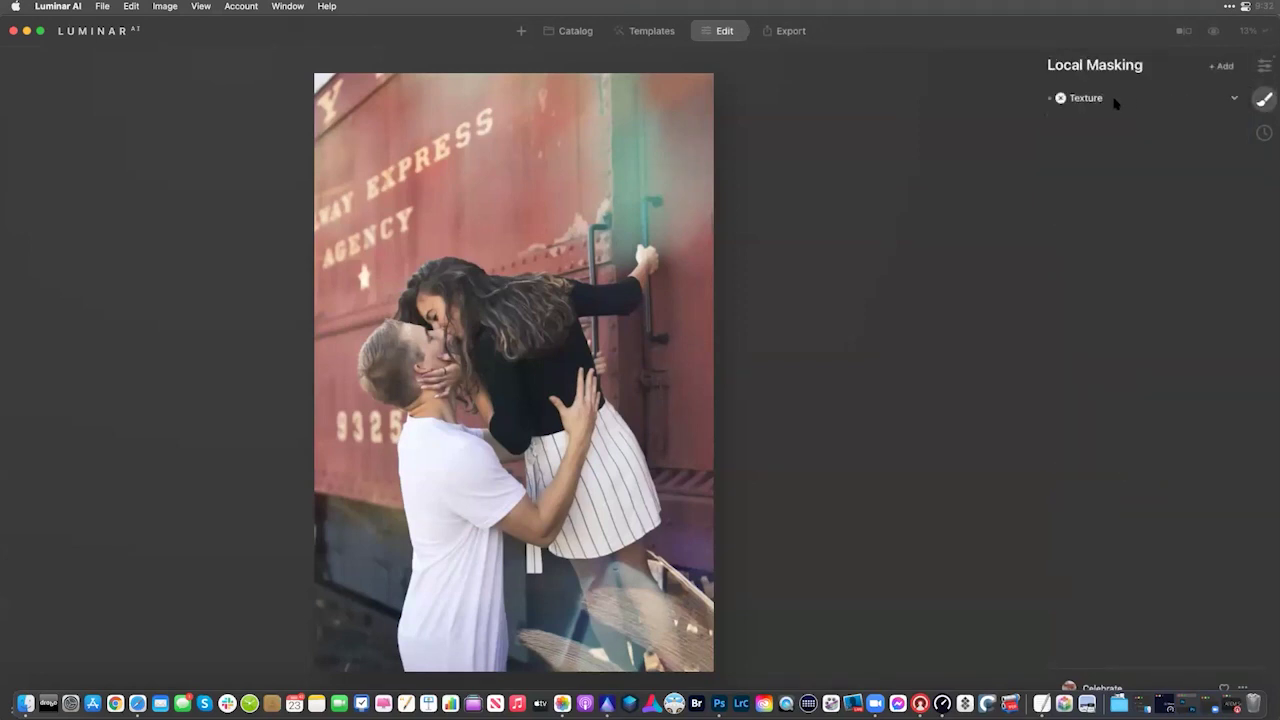
left_click(1115, 100)
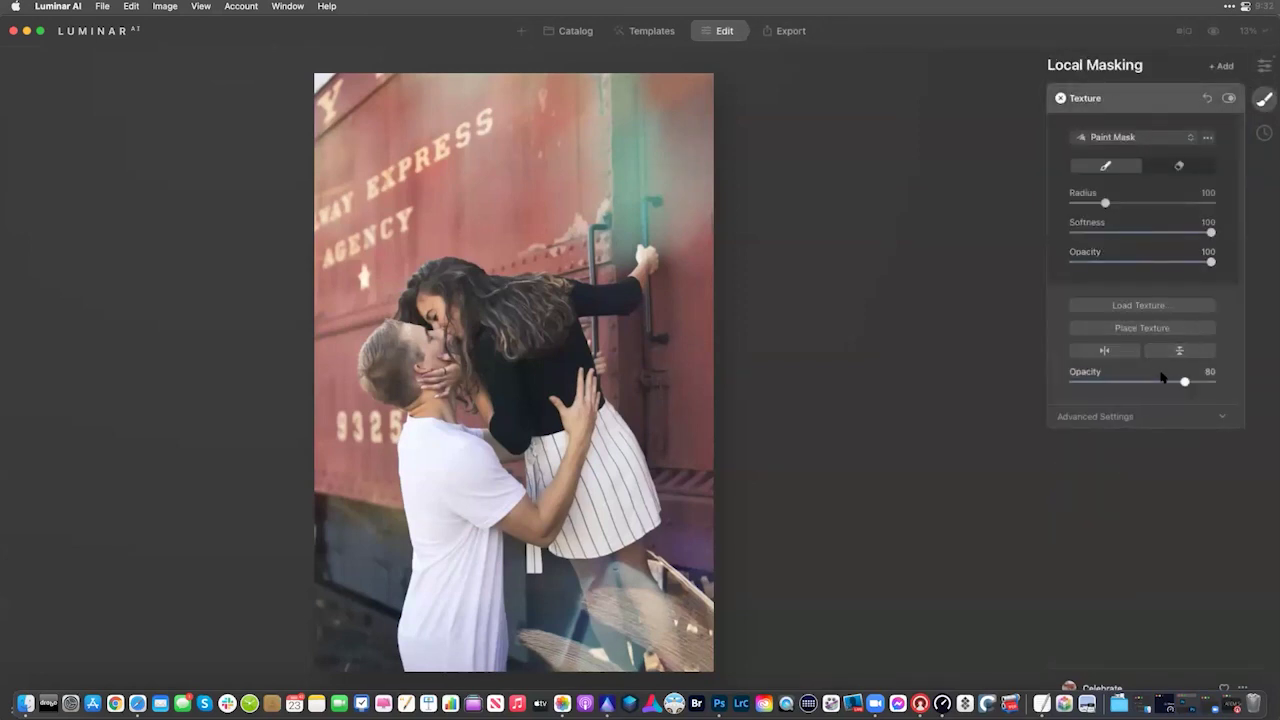
left_click_drag(1153, 383, 1125, 385)
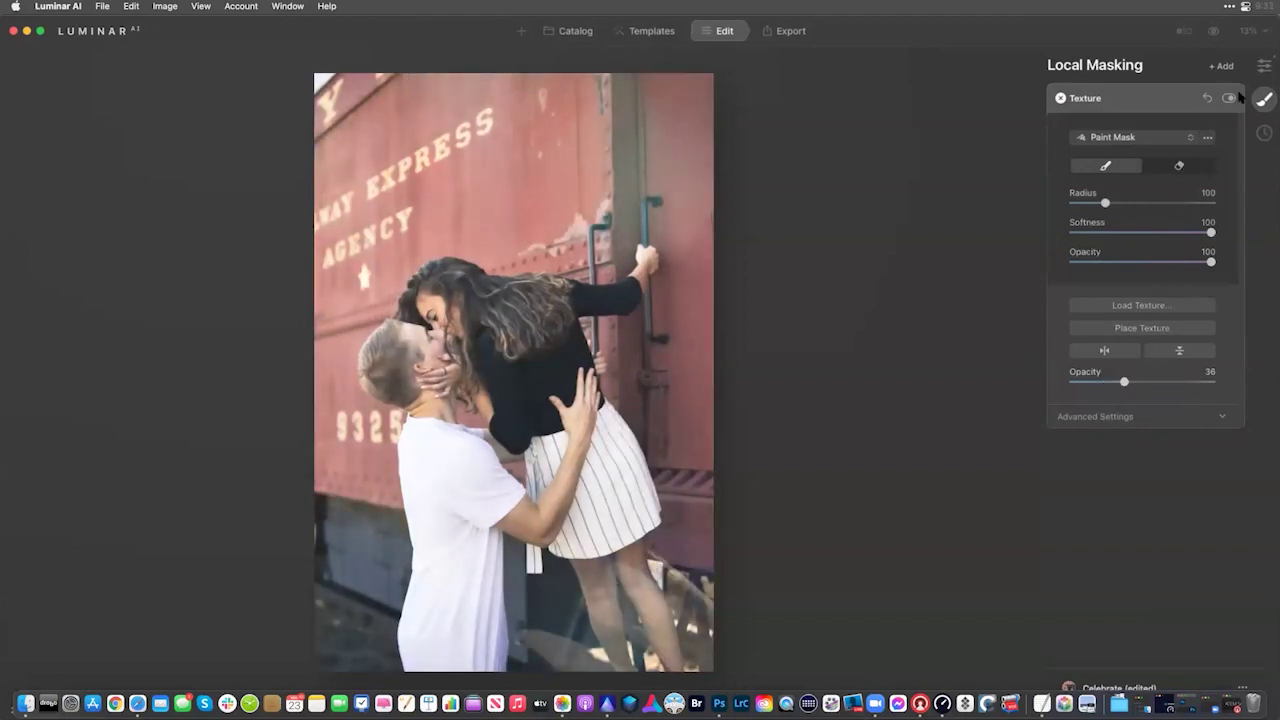
- Set the Structure AI amount to 43
left_click(1264, 66)
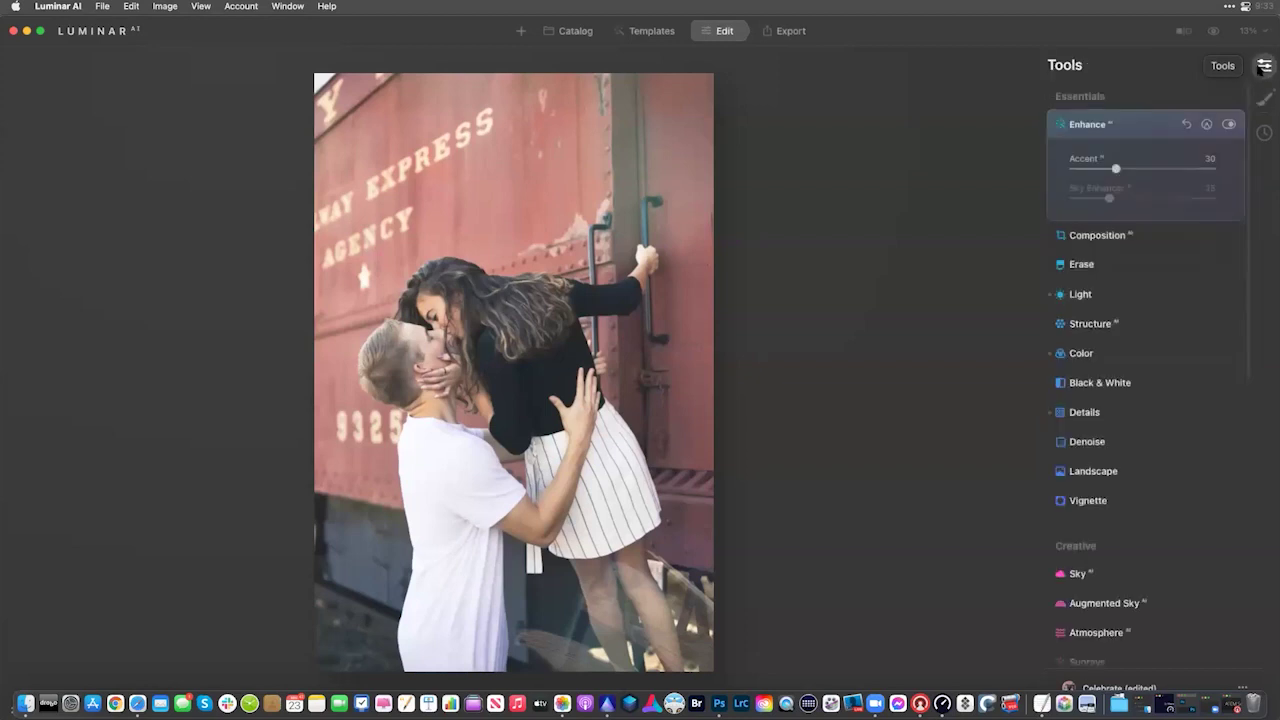
left_click(1090, 323)
left_click(1173, 287)
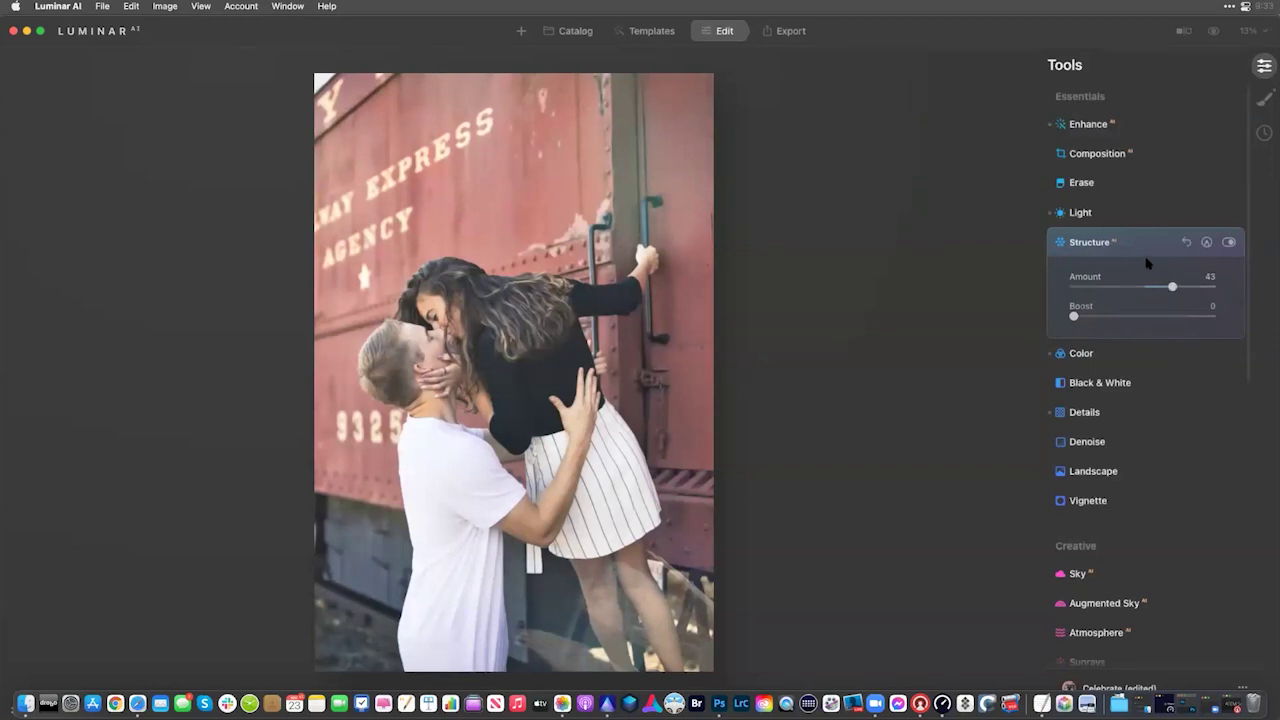
- Darken the photo's edges with a Vignette by lowering its amount below zero
scroll(1129, 328, "down", 5)
left_click(1108, 272)
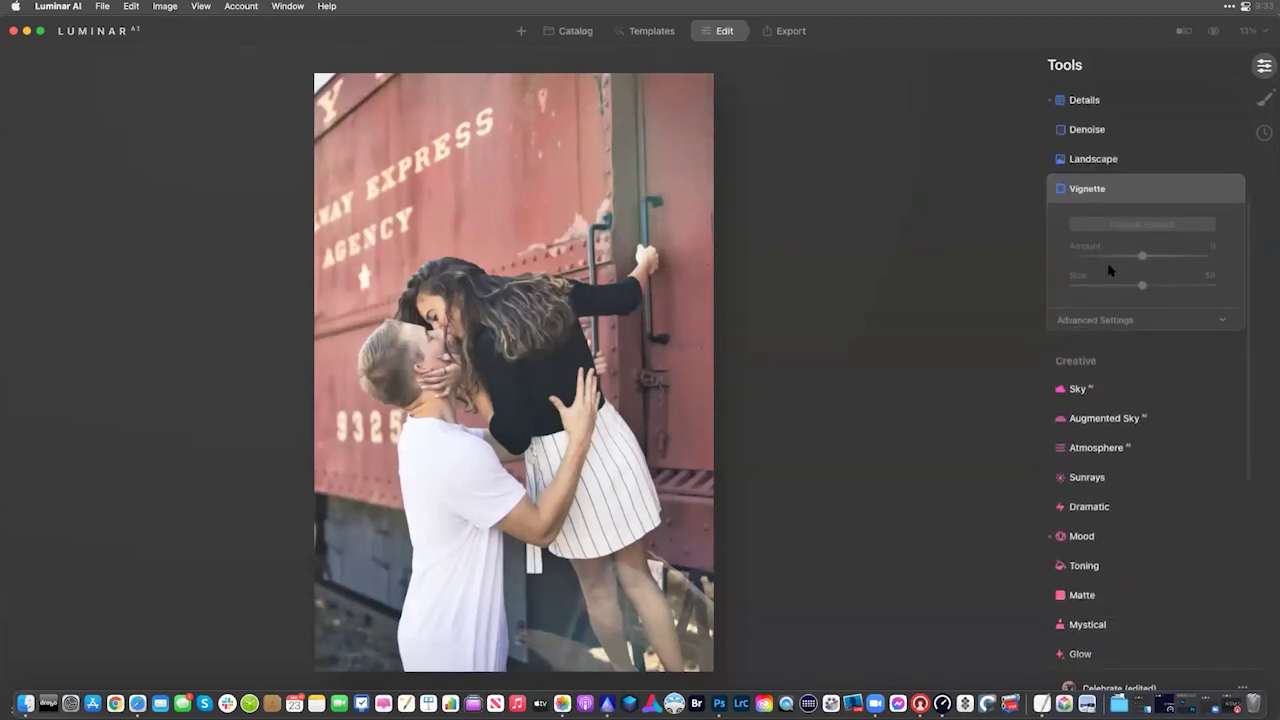
left_click_drag(1117, 258, 1108, 263)
left_click(1124, 195)
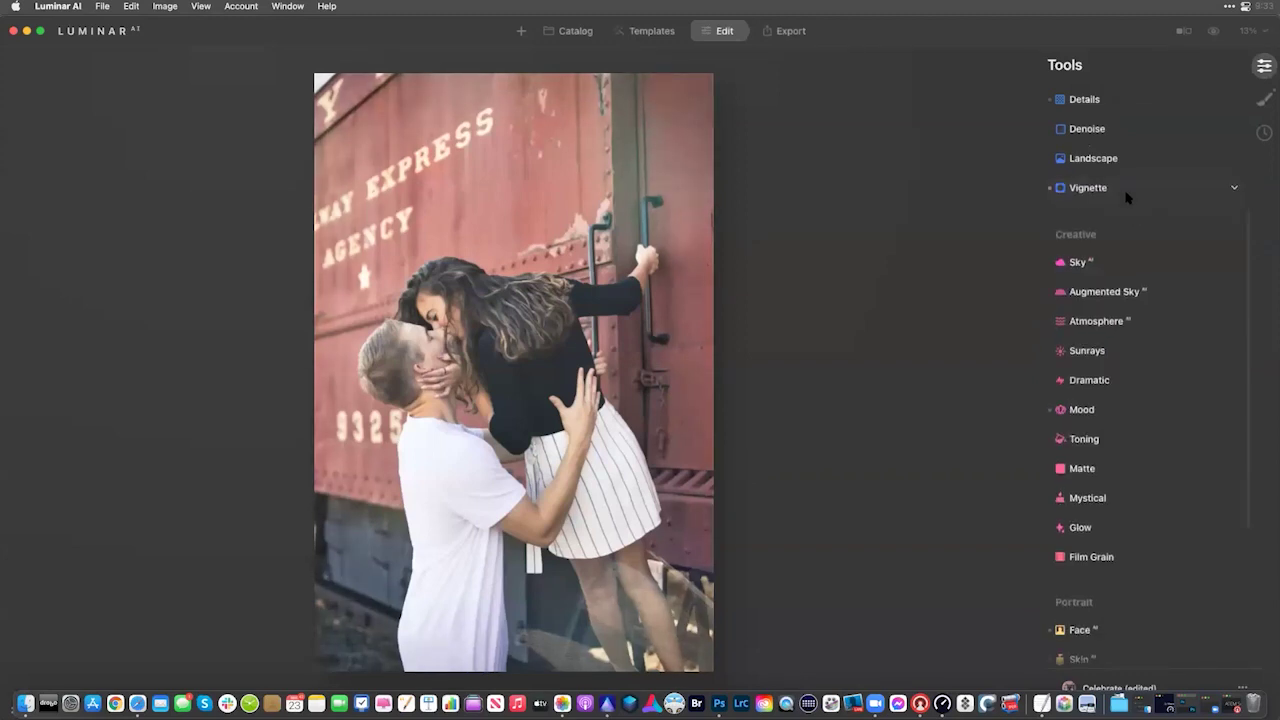
scroll(1120, 300, "up", 5)
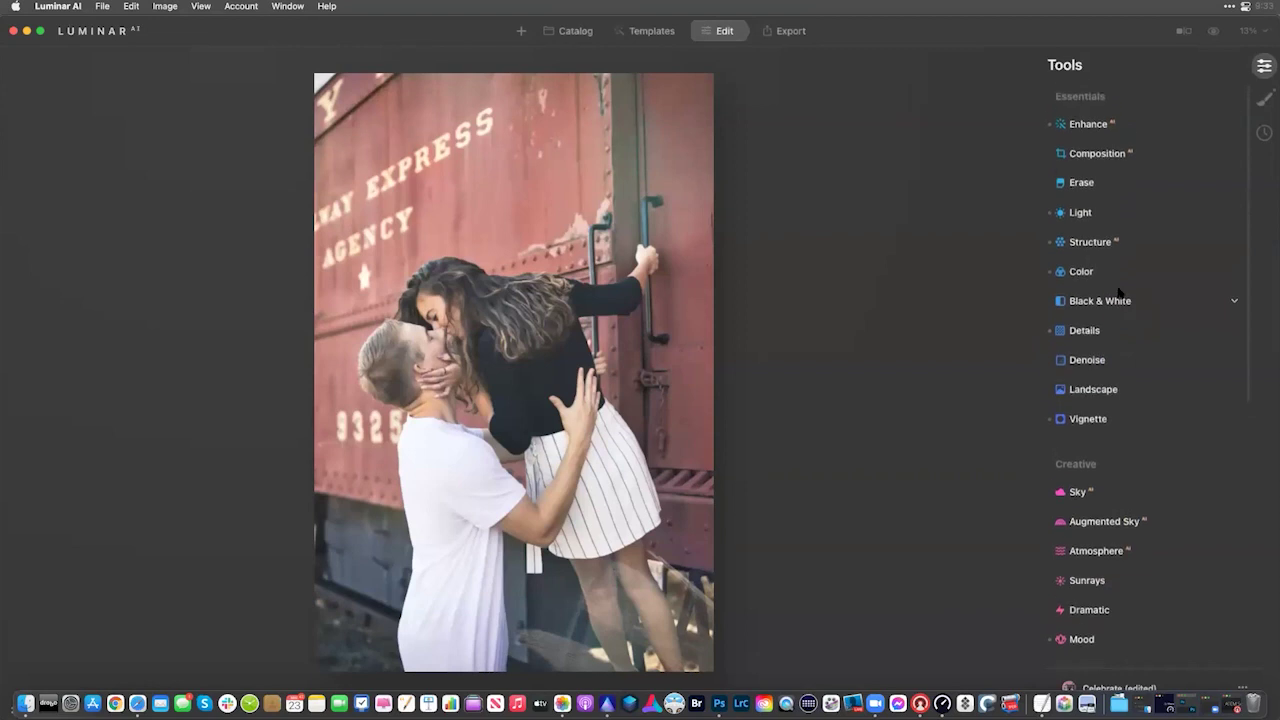
left_click(1139, 126)
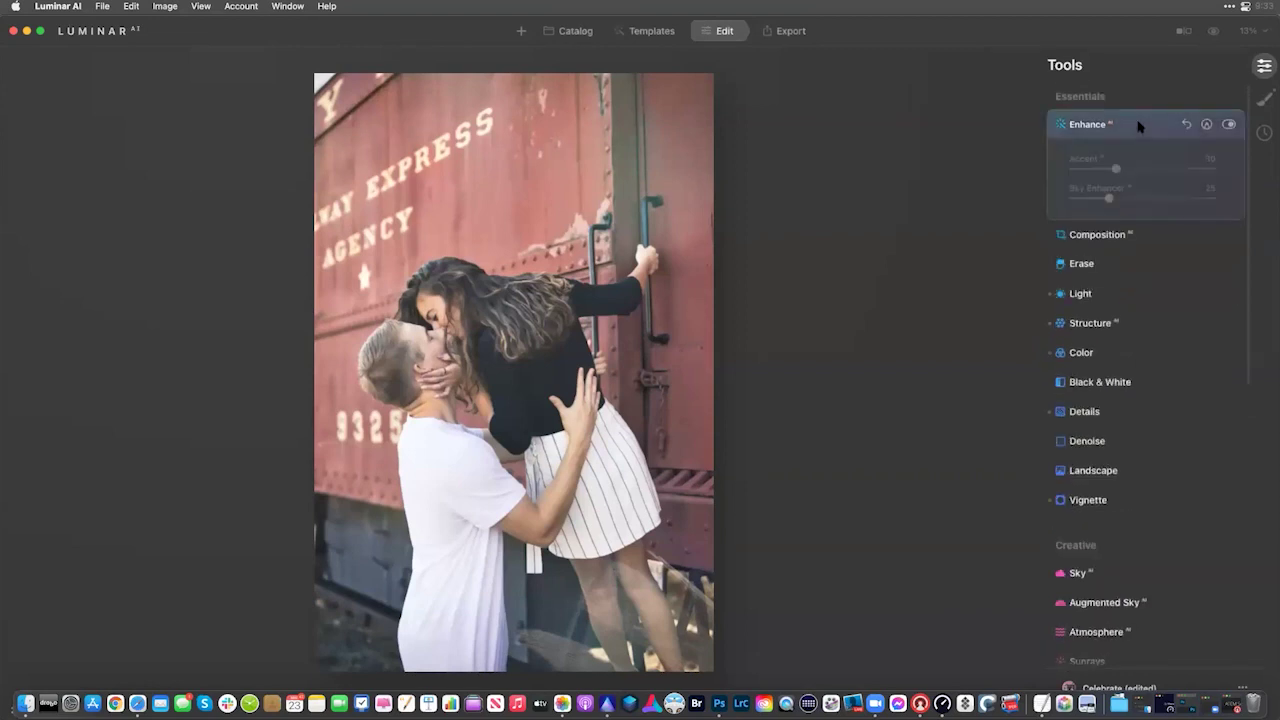
left_click(1139, 126)
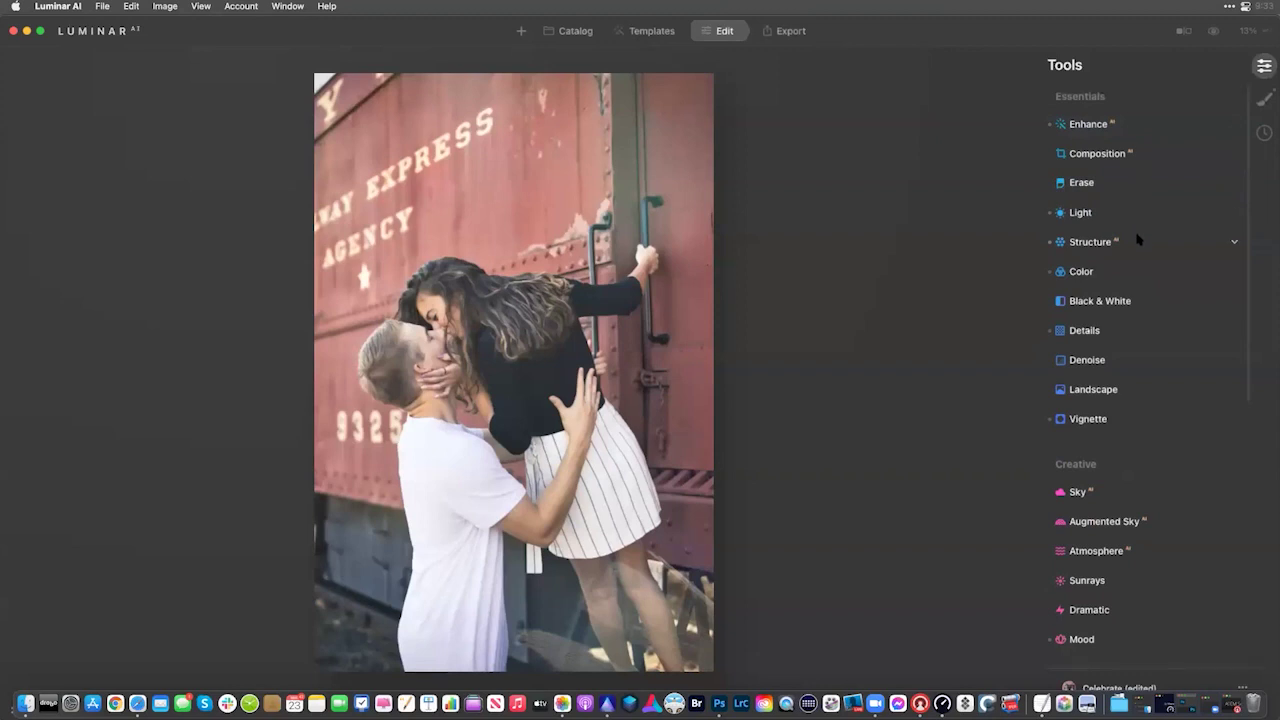
- Raise the Small Details amount in the Details tool
scroll(1136, 241, "down", 1)
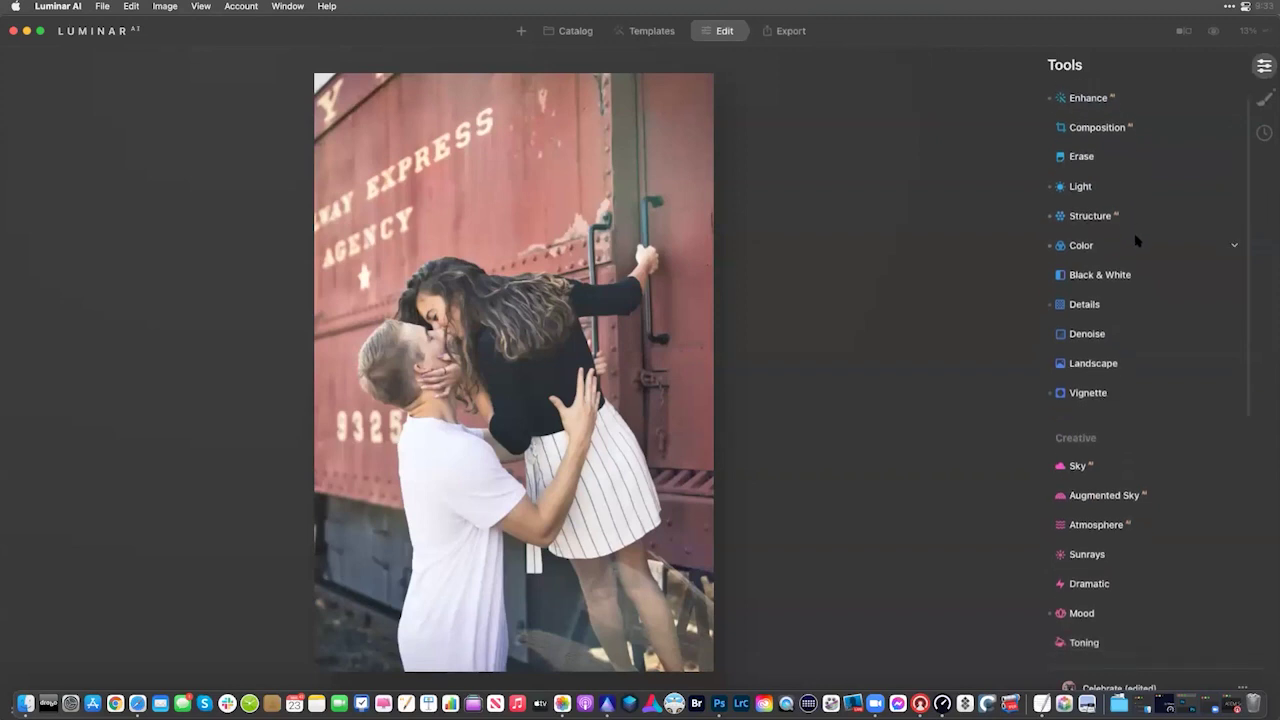
left_click(1116, 311)
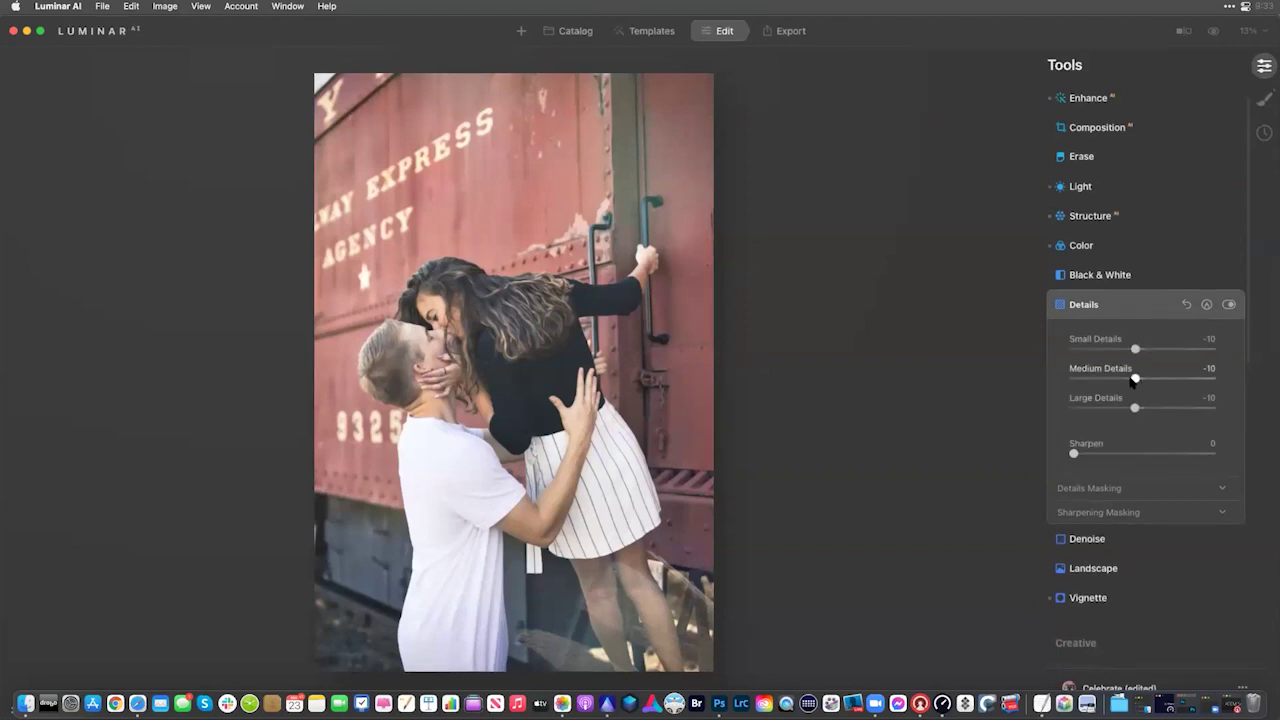
left_click(1152, 349)
- Return to the catalog and add the neighbouring red railcar photos of the couple to the selection with the edited photo
left_click(578, 35)
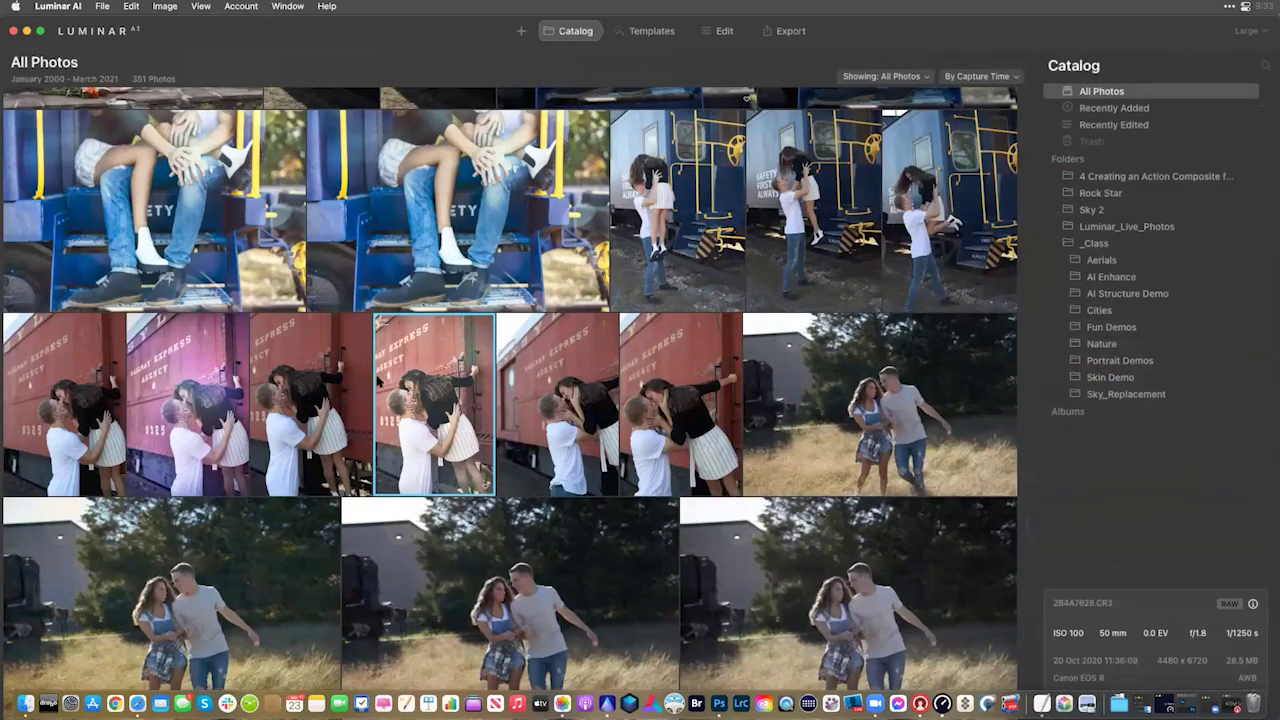
left_click(209, 378, "super")
left_click(207, 378, "shift")
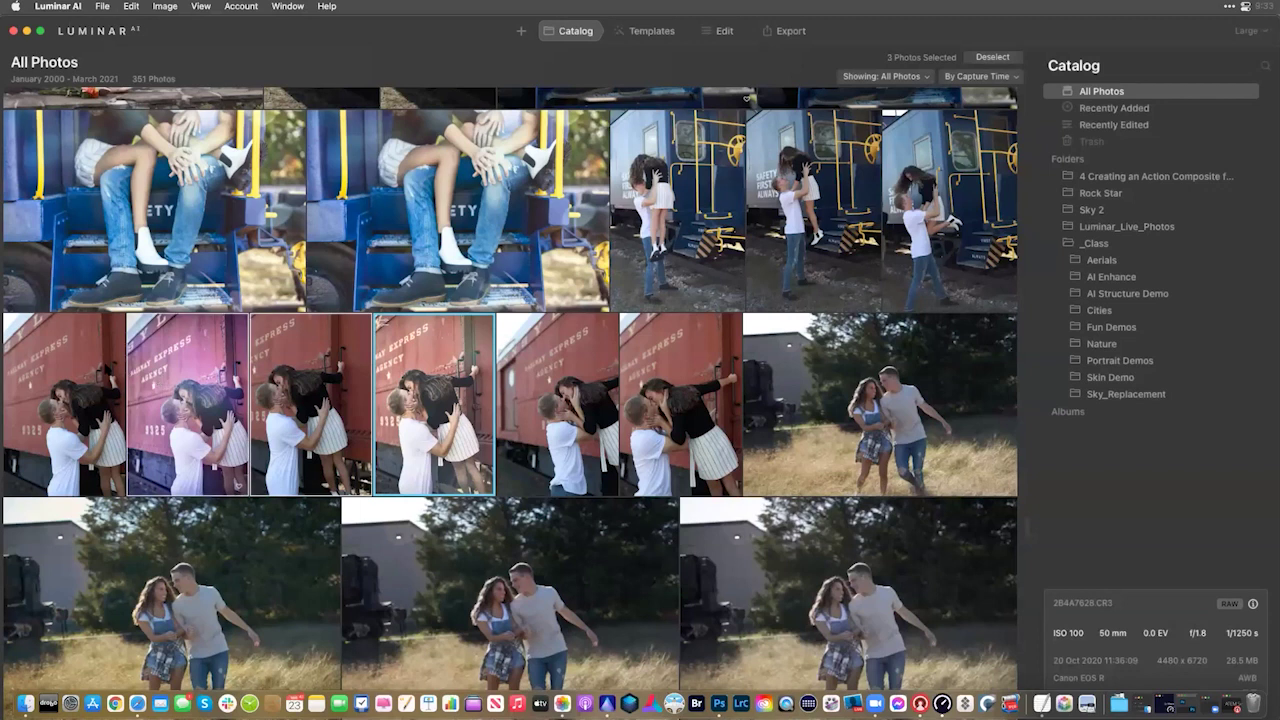
left_click(668, 383, "shift")
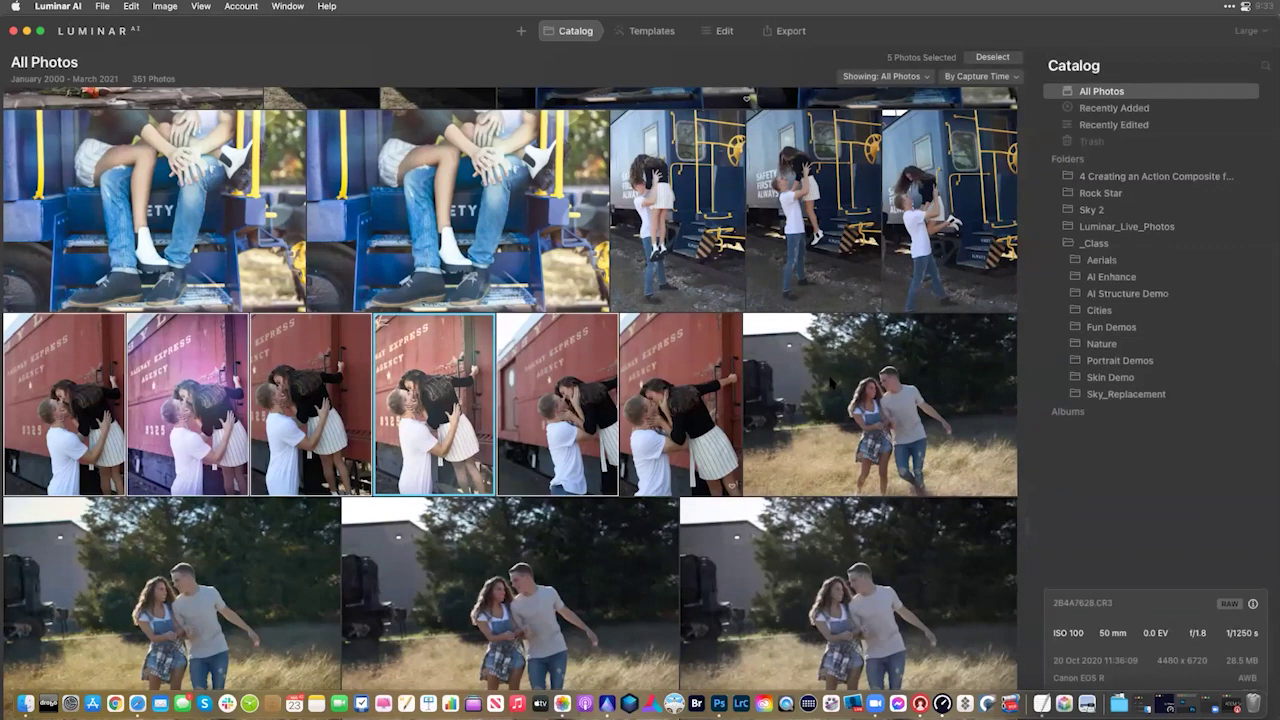
- Add the five blue-train photos in the row above and the three field photos in the row below to the selection
left_click(917, 241, "super")
left_click(837, 228, "super")
left_click(687, 214, "super")
left_click(512, 210, "super")
left_click(263, 217, "super")
left_click(260, 536, "super")
left_click(447, 530, "super")
left_click(722, 536, "super")
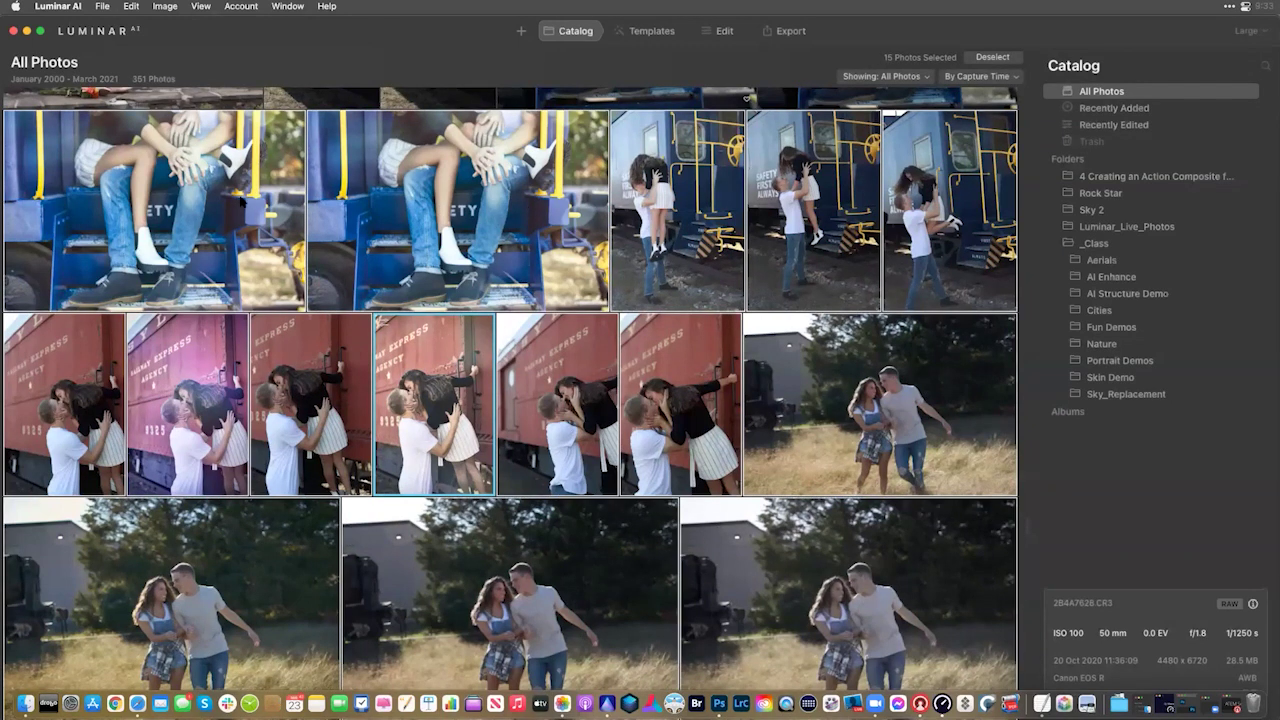
- Add the two darker photos of the couple seated on the blue train steps to the selection
scroll(812, 272, "up", 2)
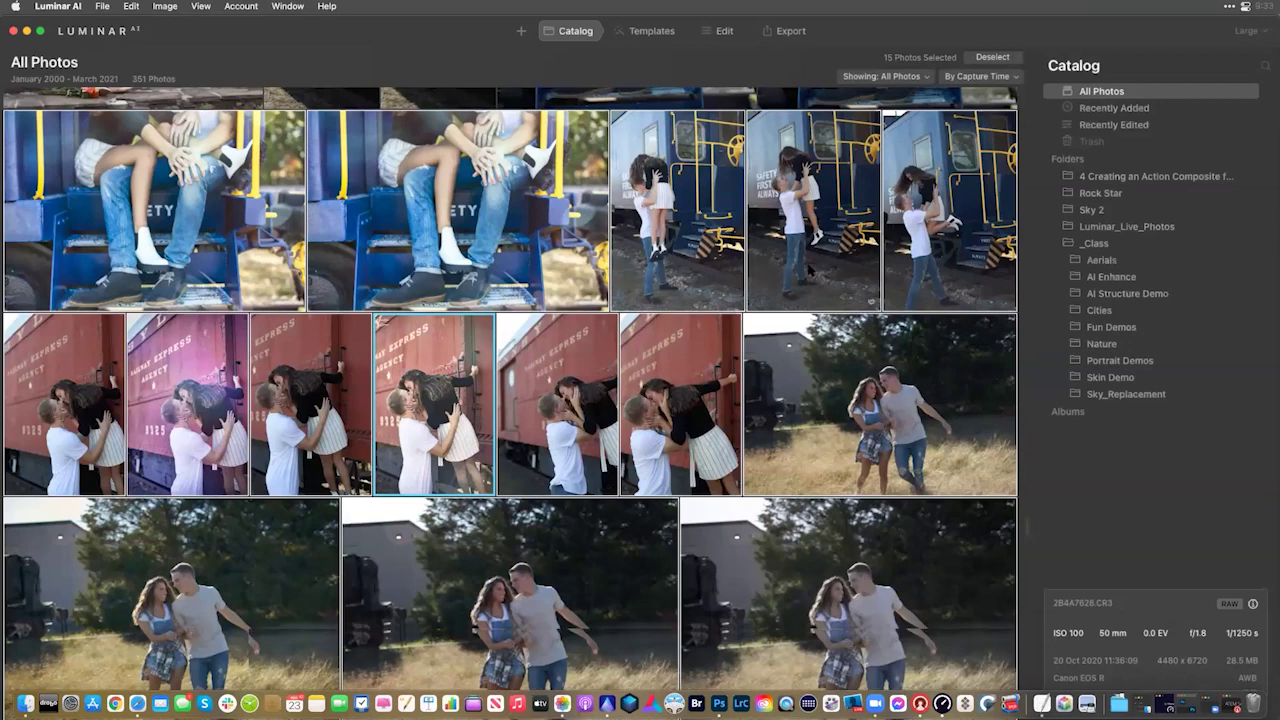
scroll(809, 274, "up", 5)
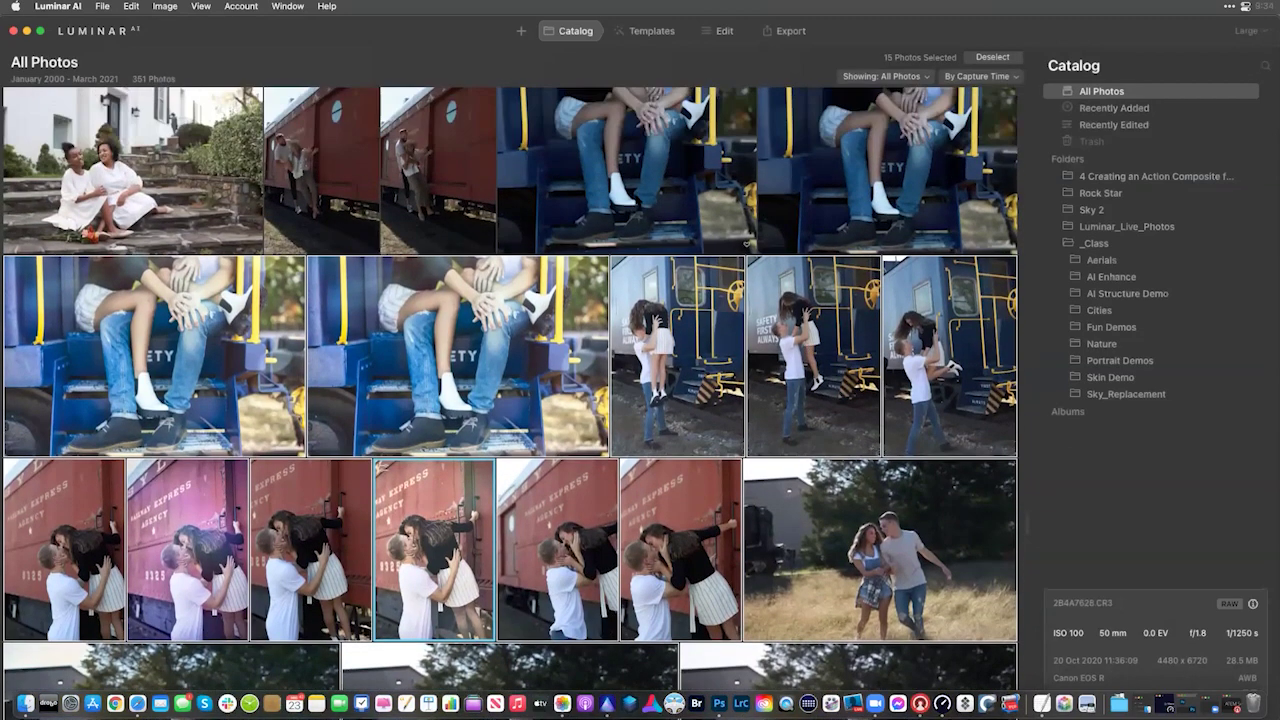
left_click(718, 195, "super")
left_click(872, 188, "super")
- Extend the selection through the remaining field photos, including the two colour close-ups beside the black-and-white one
scroll(830, 300, "down", 15)
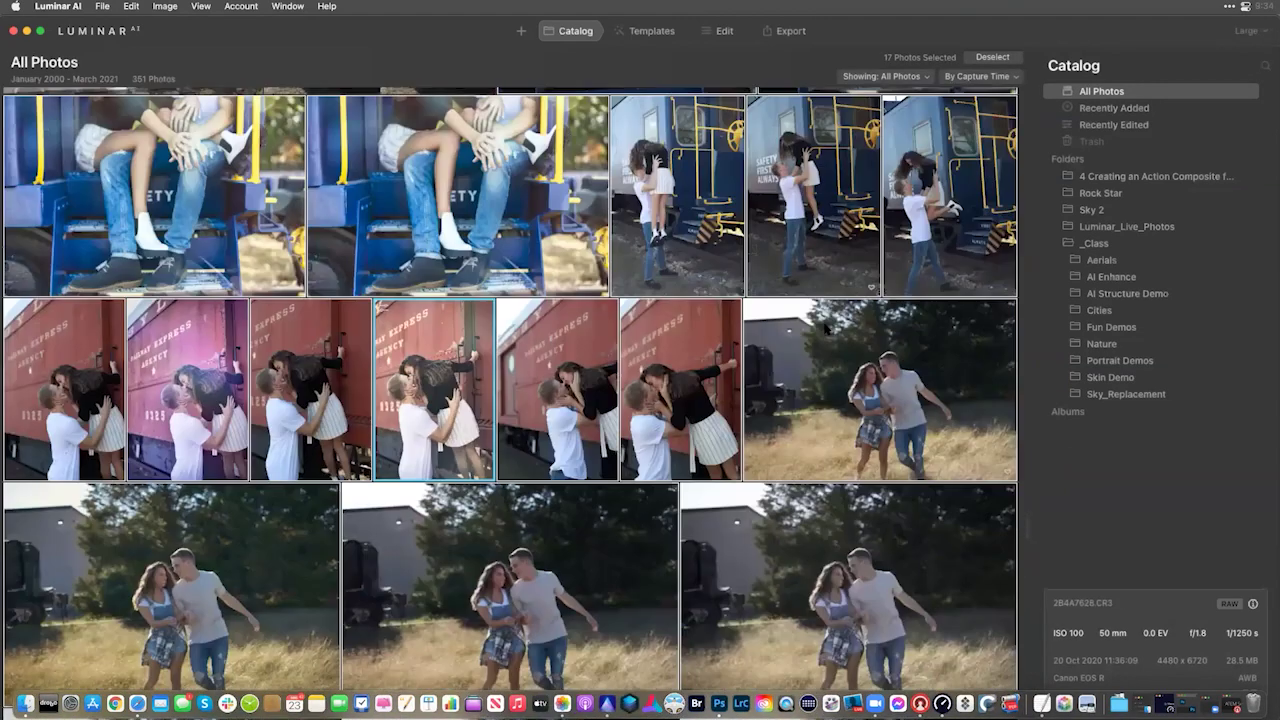
scroll(800, 322, "down", 15)
left_click(830, 480, "shift")
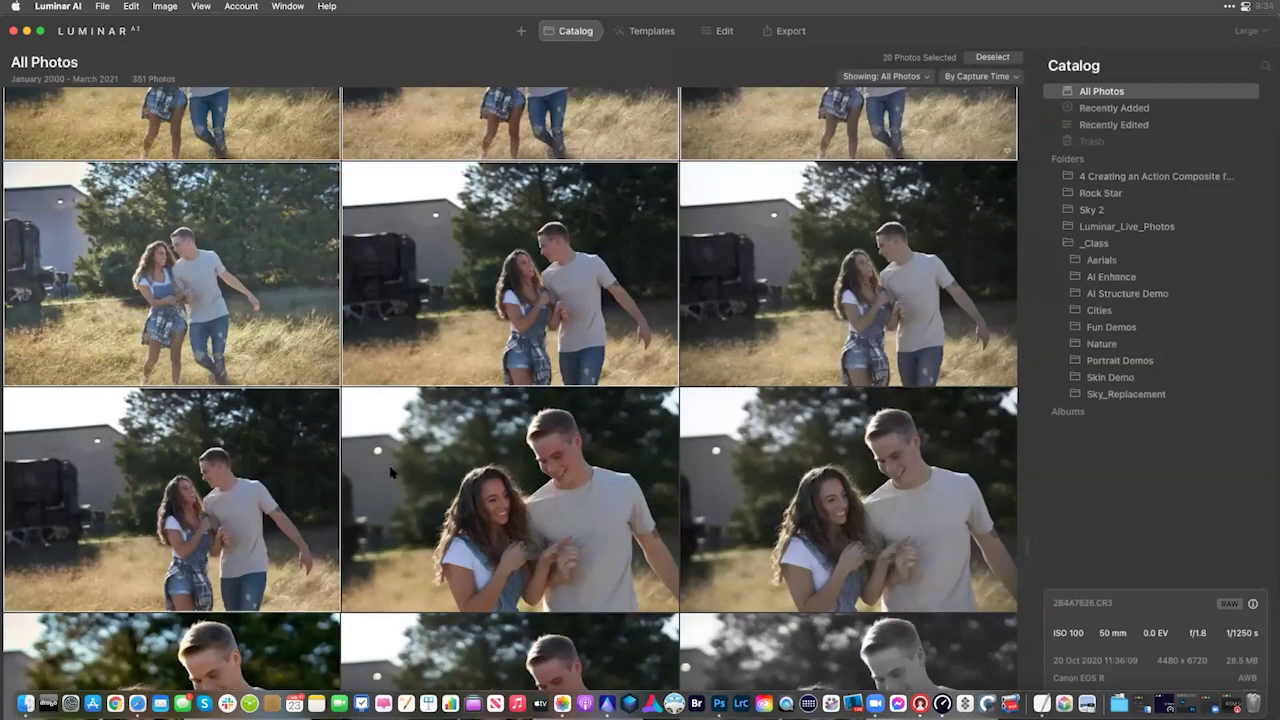
left_click(816, 314, "super")
scroll(816, 314, "down", 8)
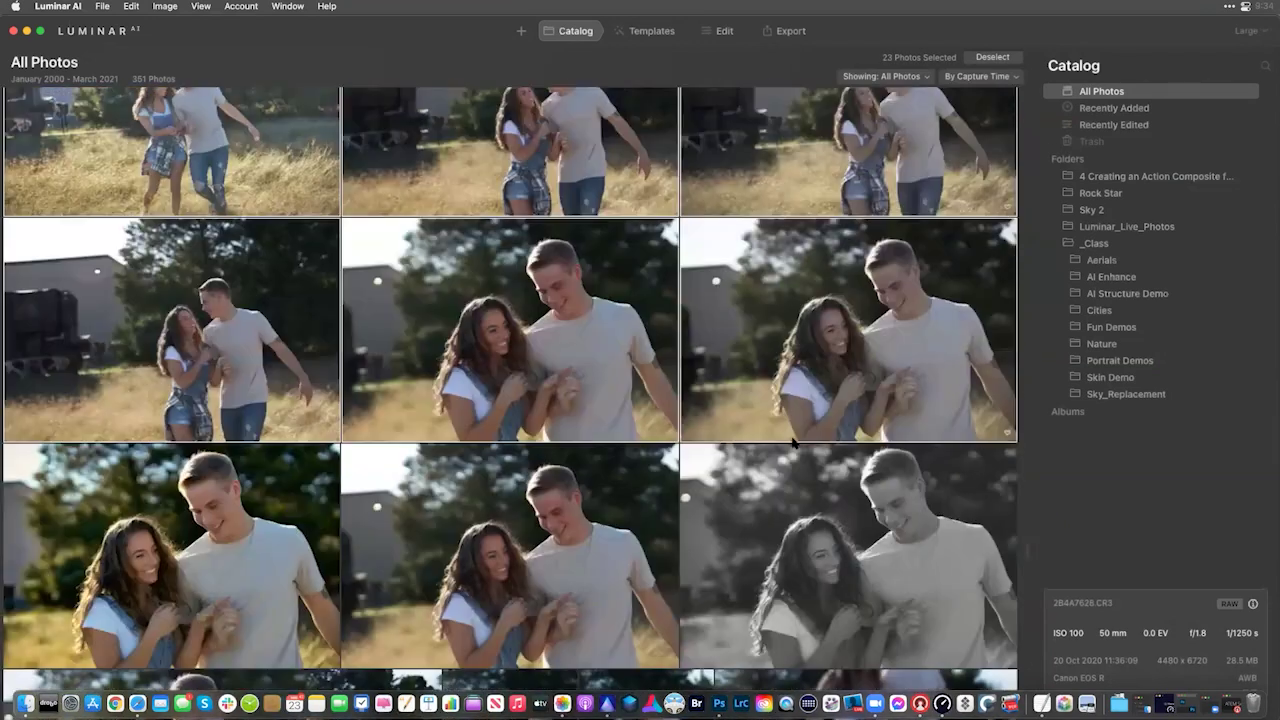
left_click(588, 540, "super")
left_click(262, 540, "super")
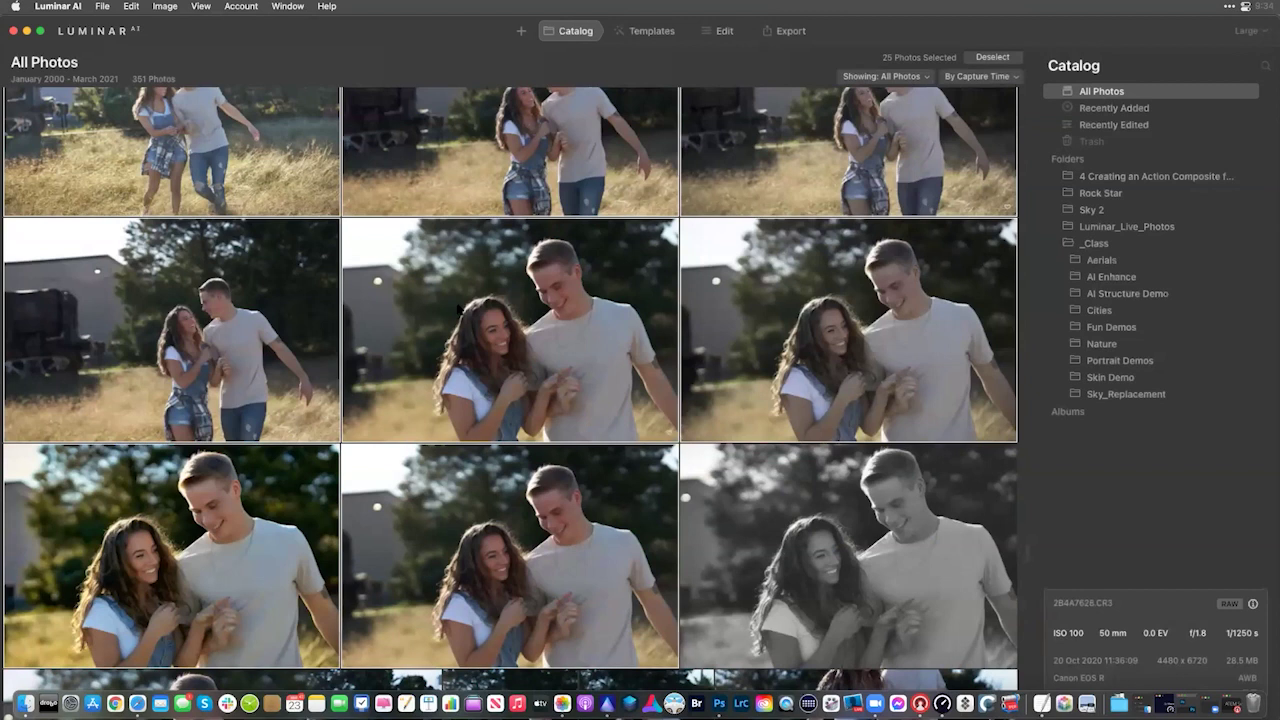
- Sync the edited railcar photo's adjustments to all the selected photos
right_click(462, 270)
mouse_move(486, 326)
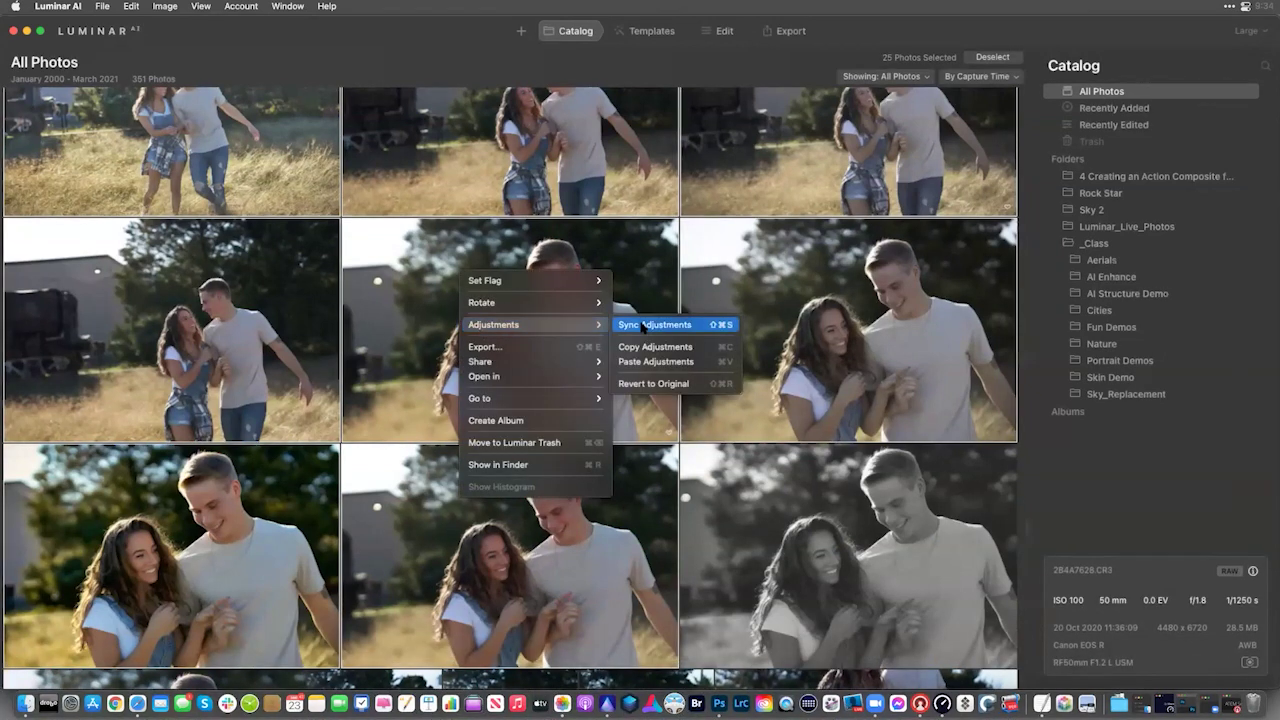
left_click(643, 327)
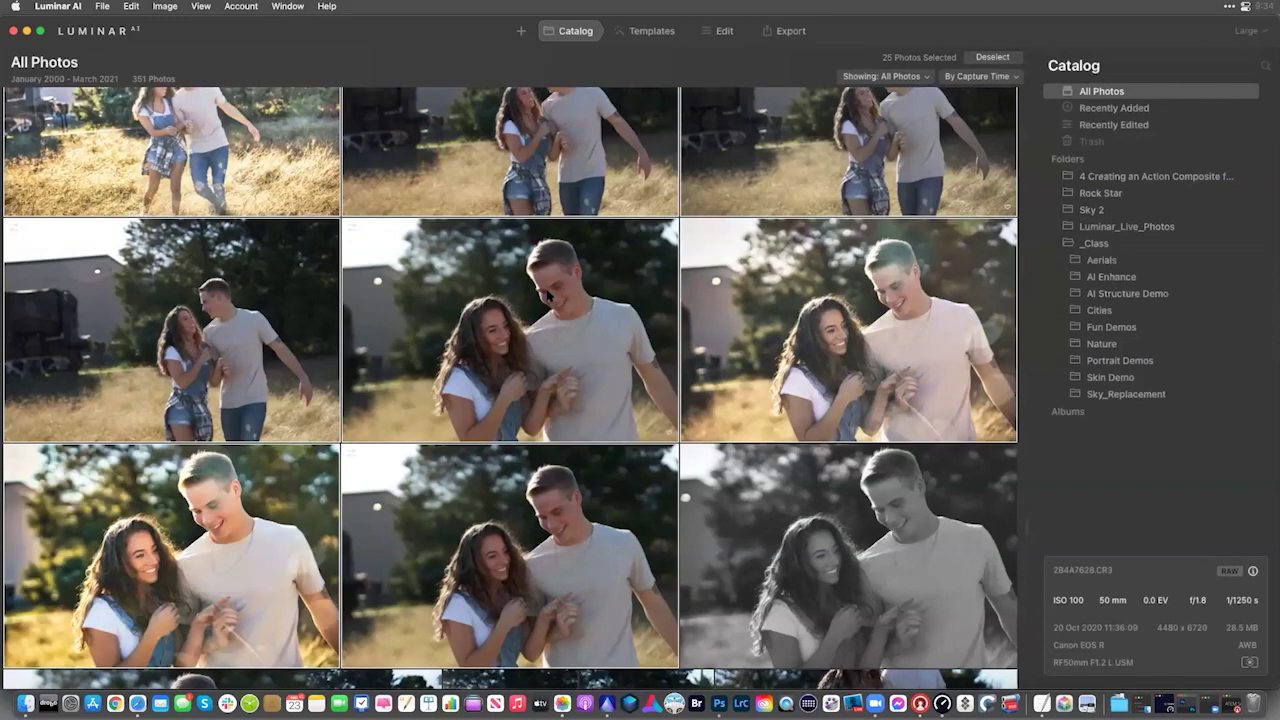
scroll(547, 297, "up", 5)
scroll(546, 295, "up", 2)
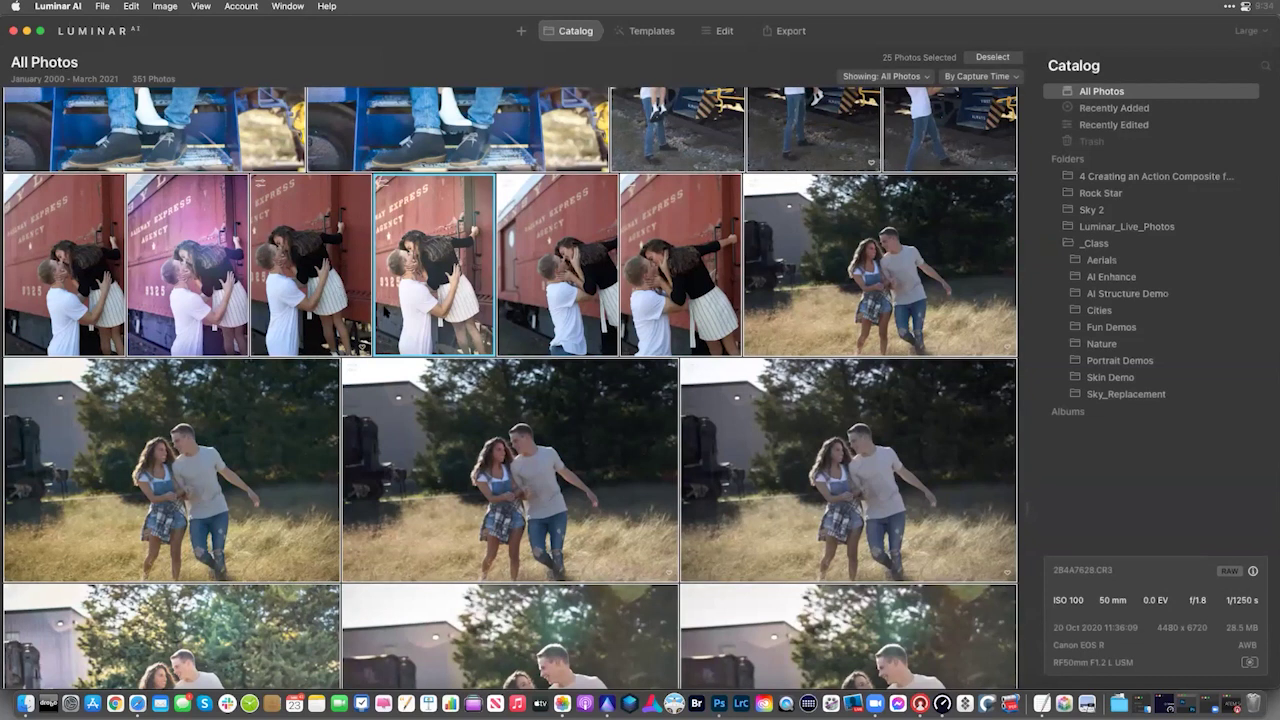
scroll(456, 360, "down", 2)
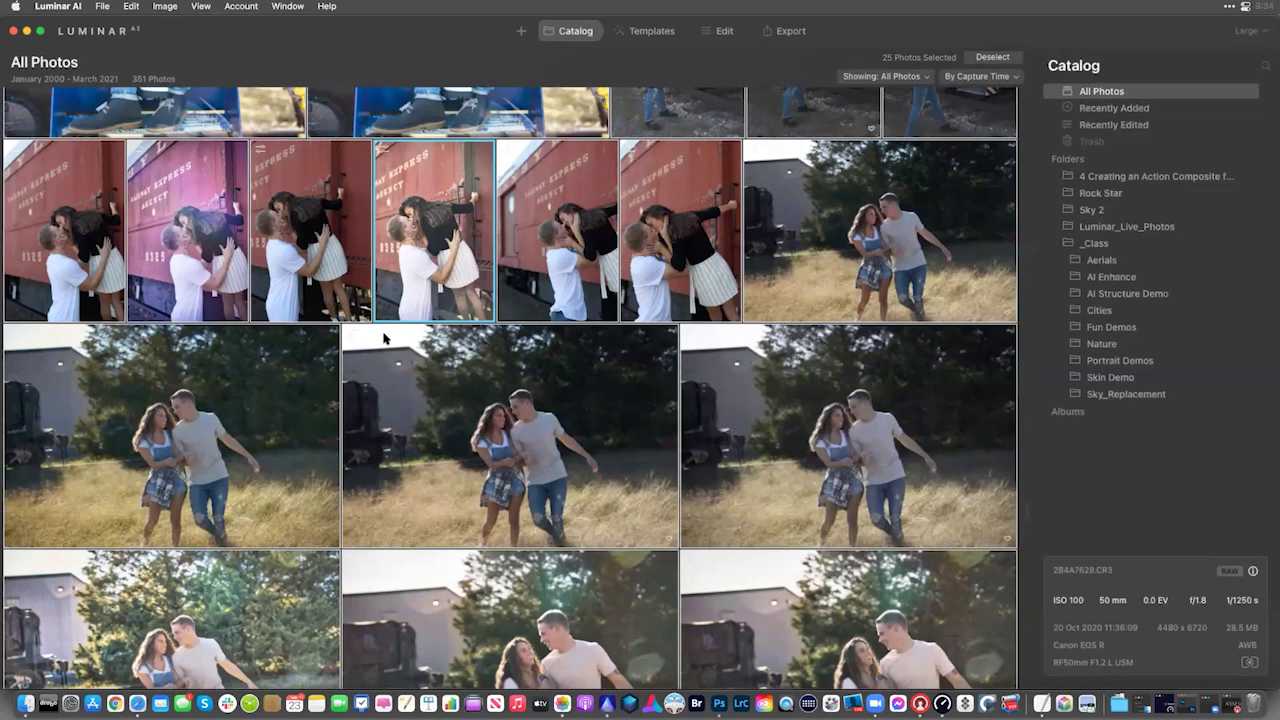
scroll(384, 338, "up", 5)
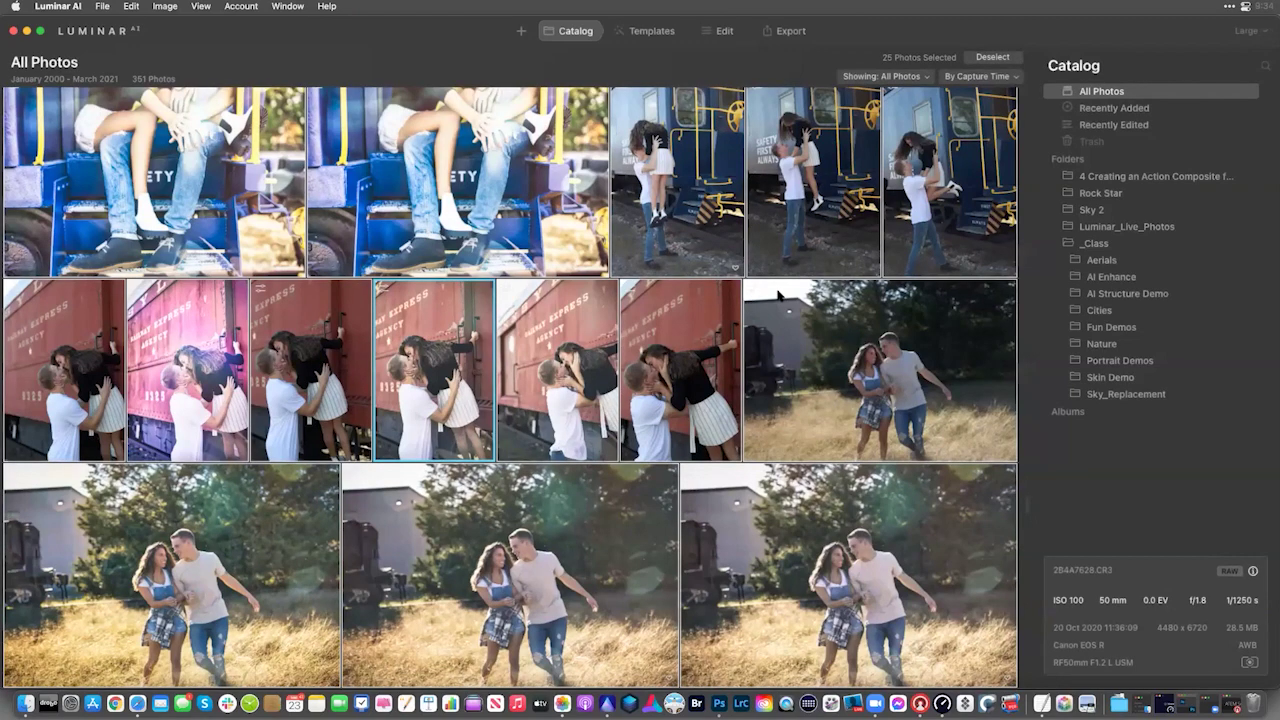
scroll(778, 293, "up", 15)
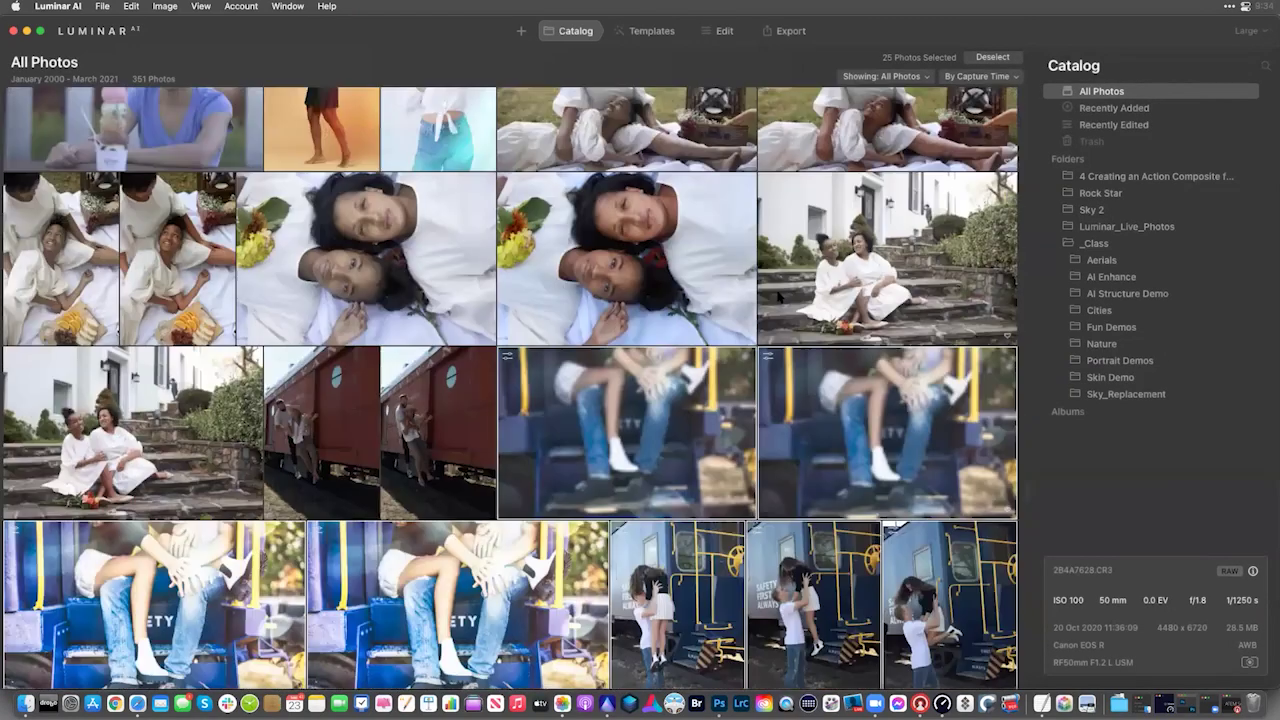
scroll(778, 293, "up", 5)
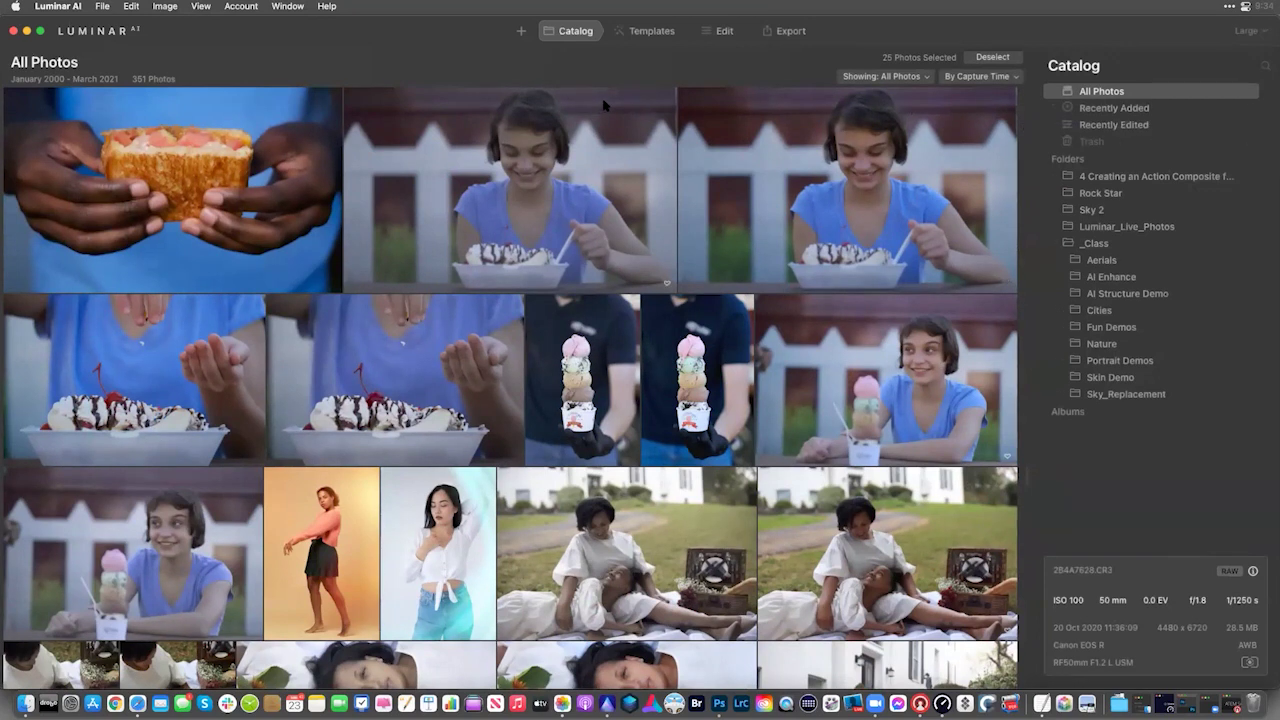
left_click(521, 31)
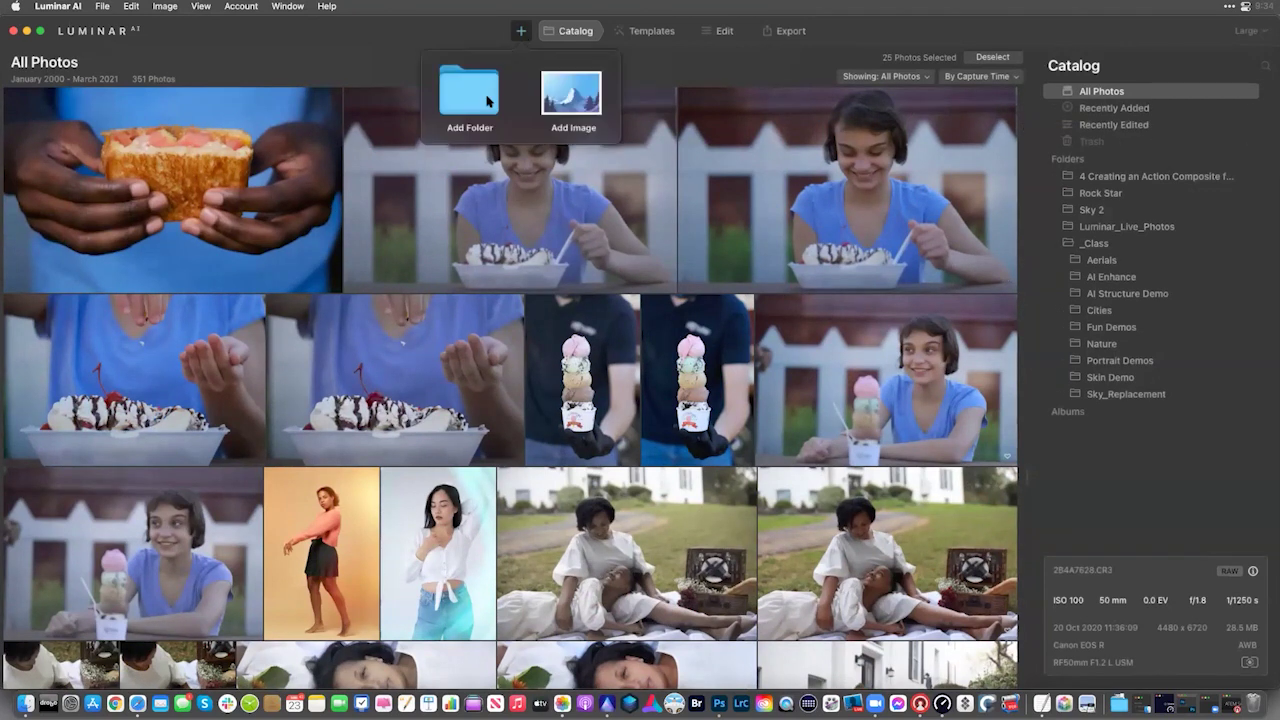
left_click(477, 33)
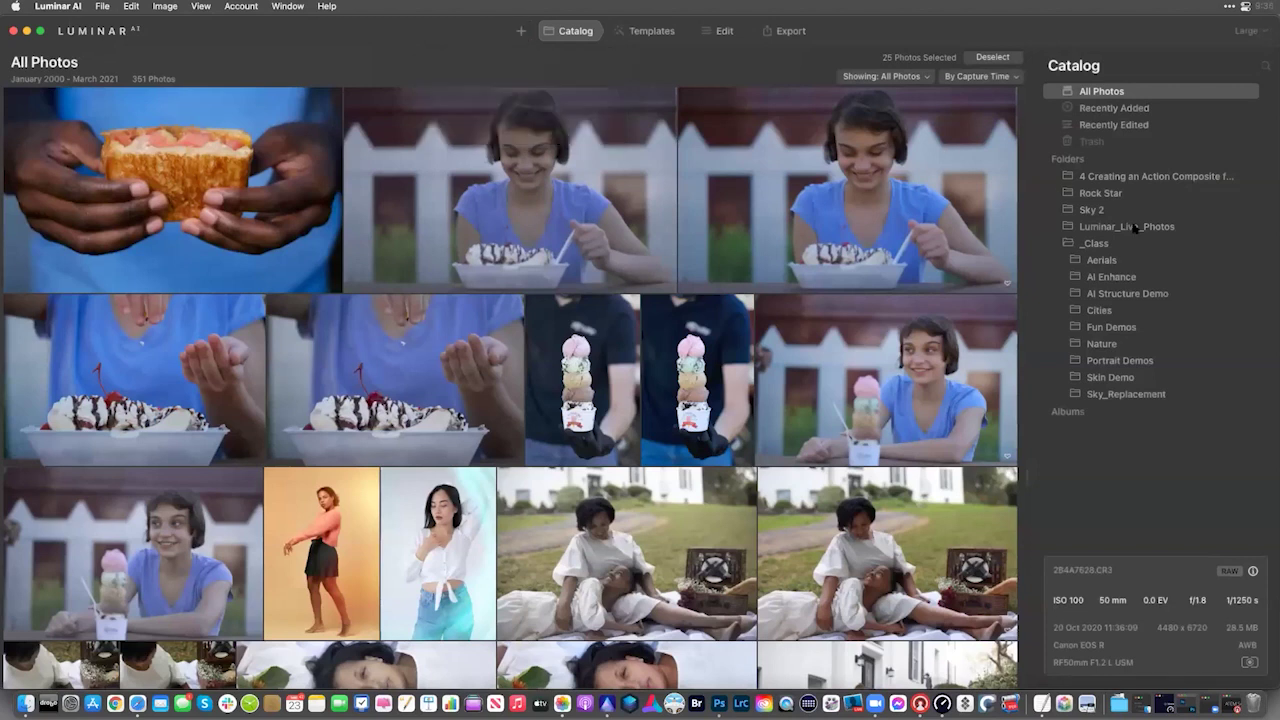
left_click(1055, 244)
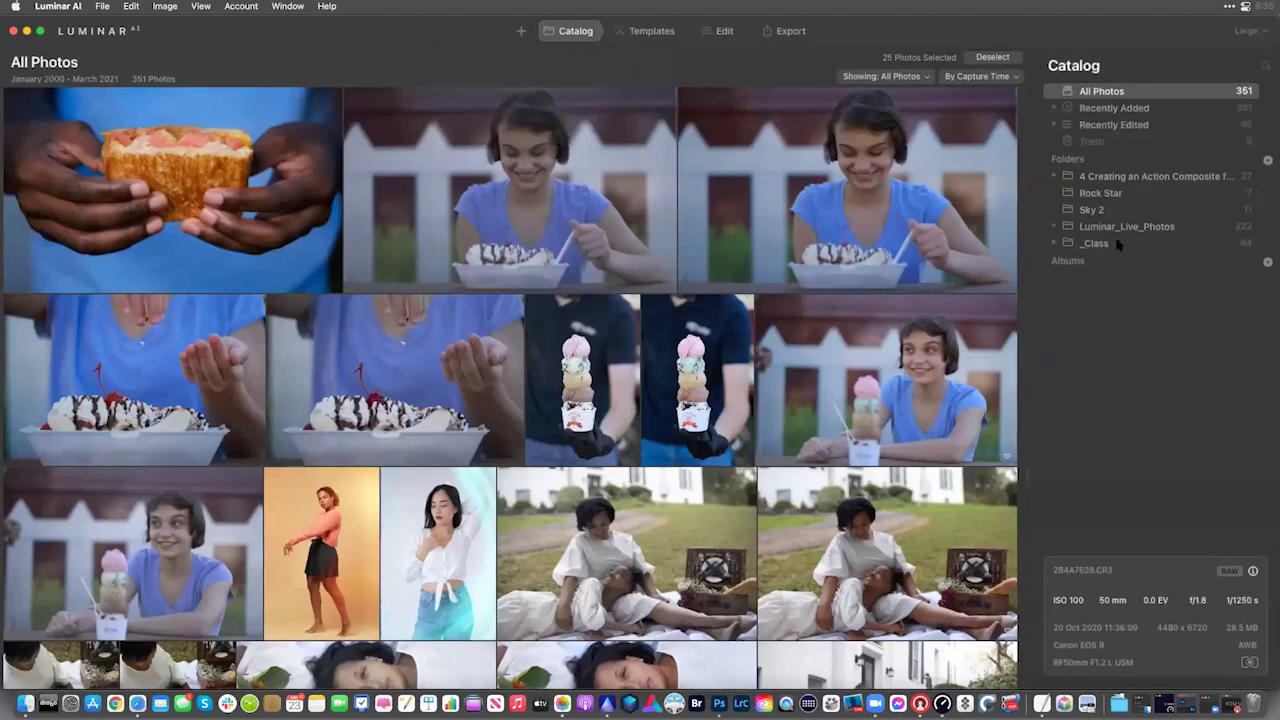
left_click(1055, 244)
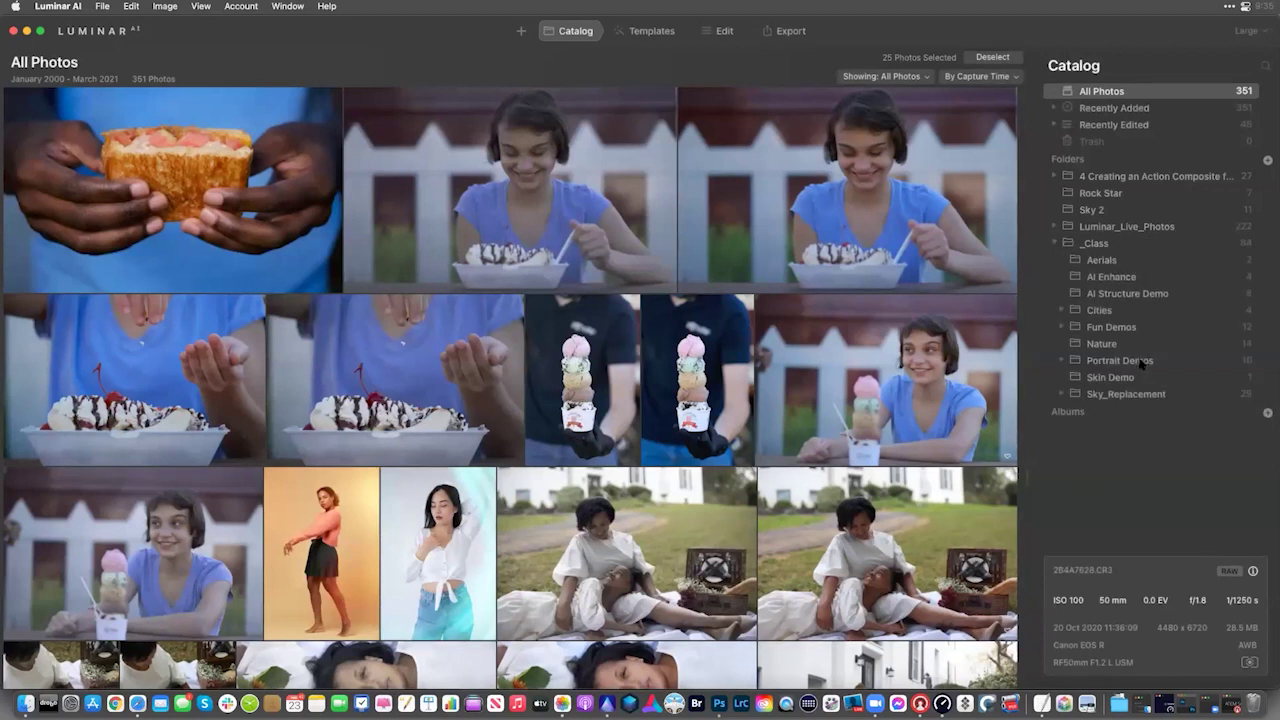
- Open the Aerials folder inside _Class and reveal it in Finder
left_click(1103, 261)
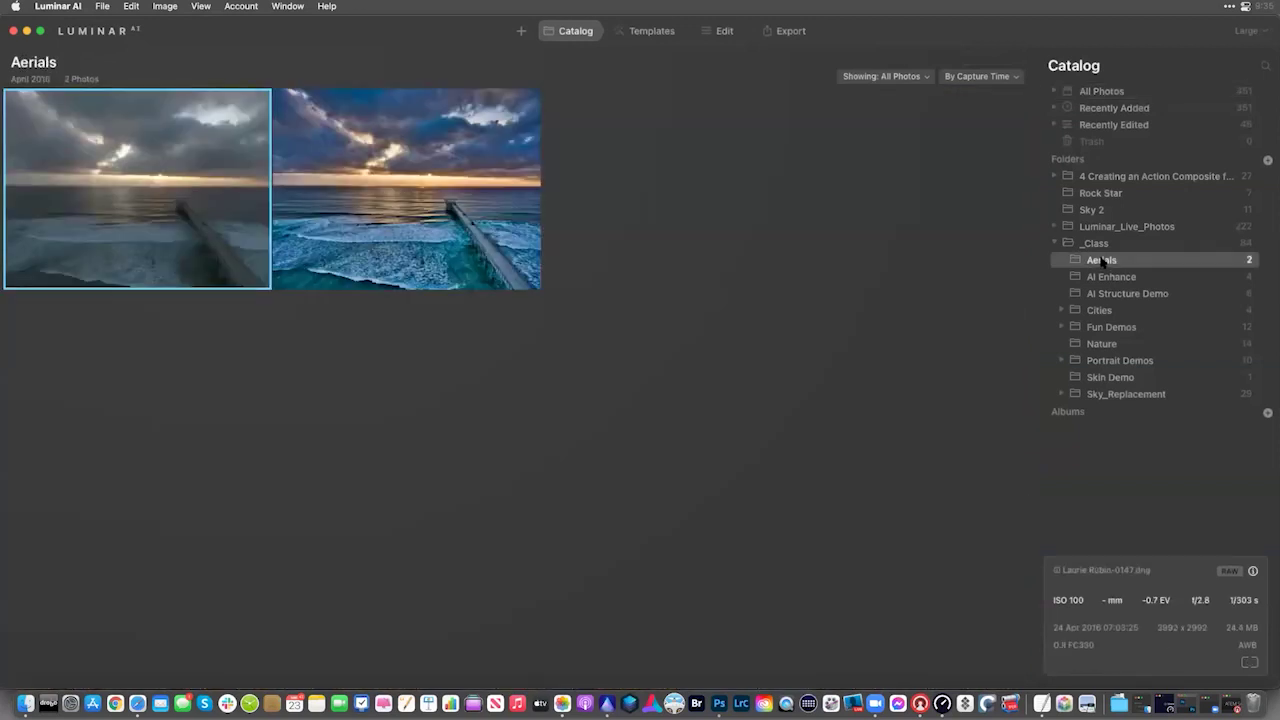
right_click(1103, 261)
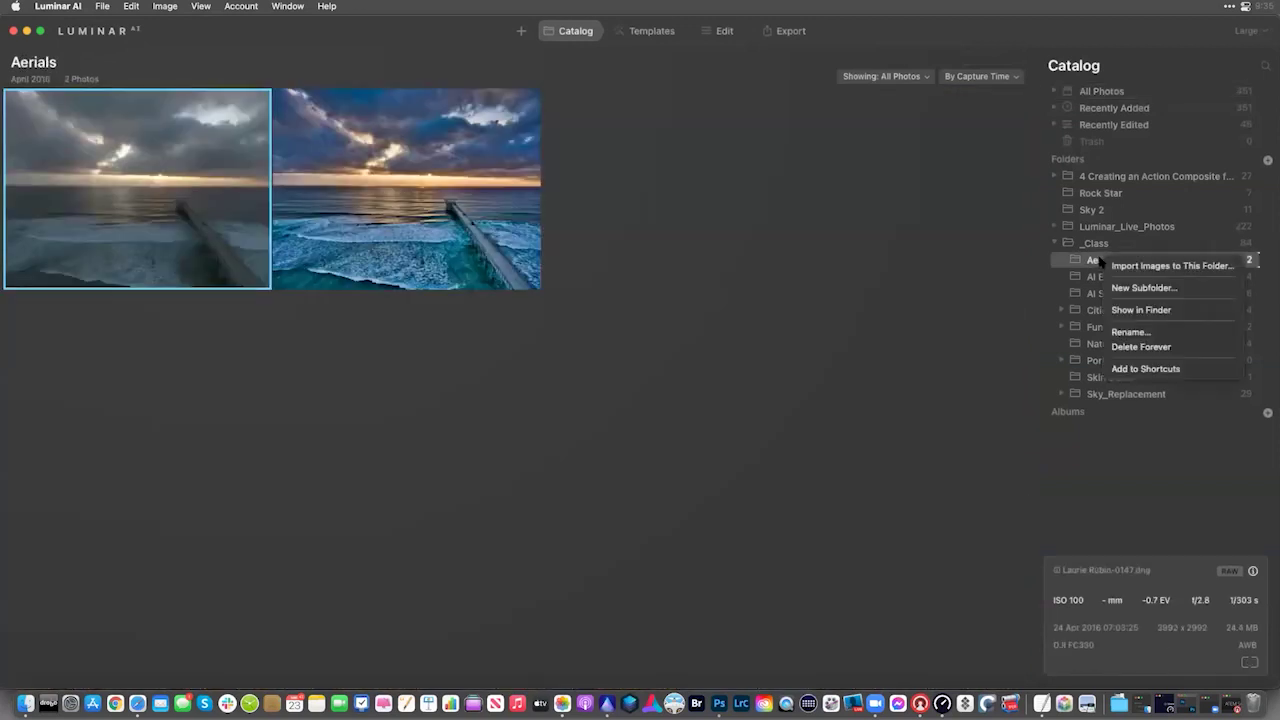
left_click(1145, 309)
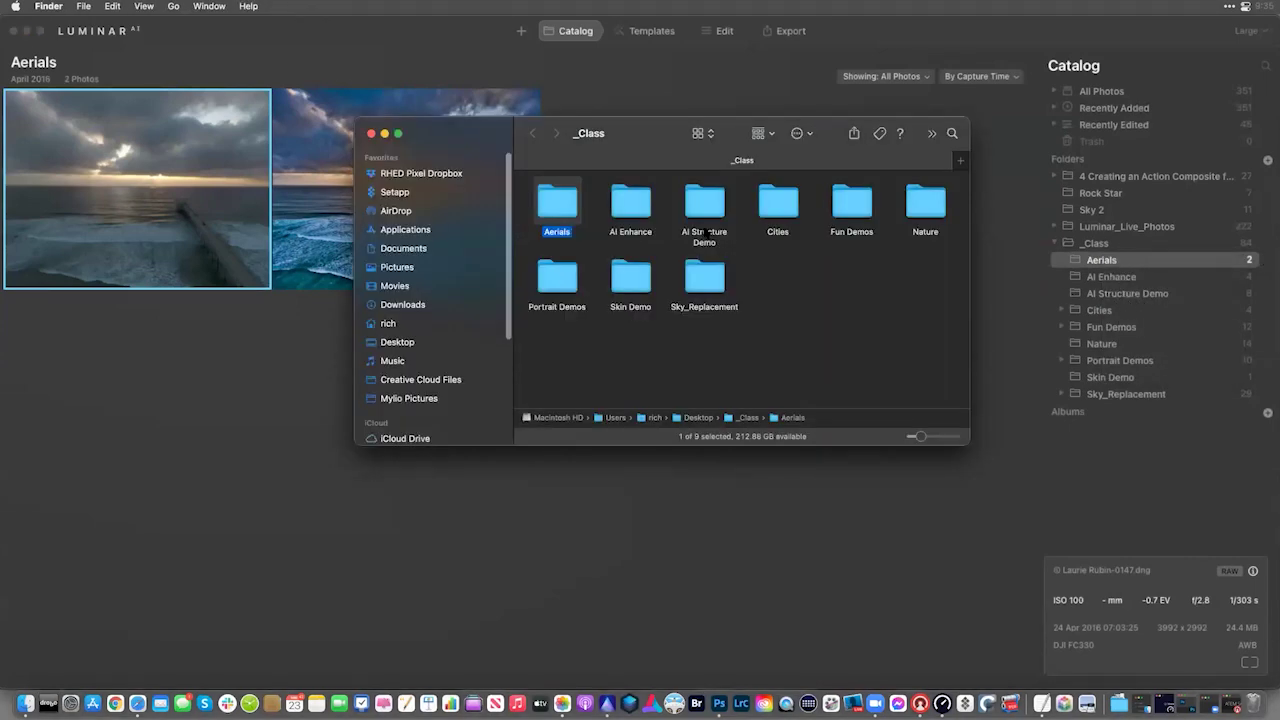
- Rename the AI Enhance folder on disk to Enhance and switch back to Luminar AI
left_click(625, 208)
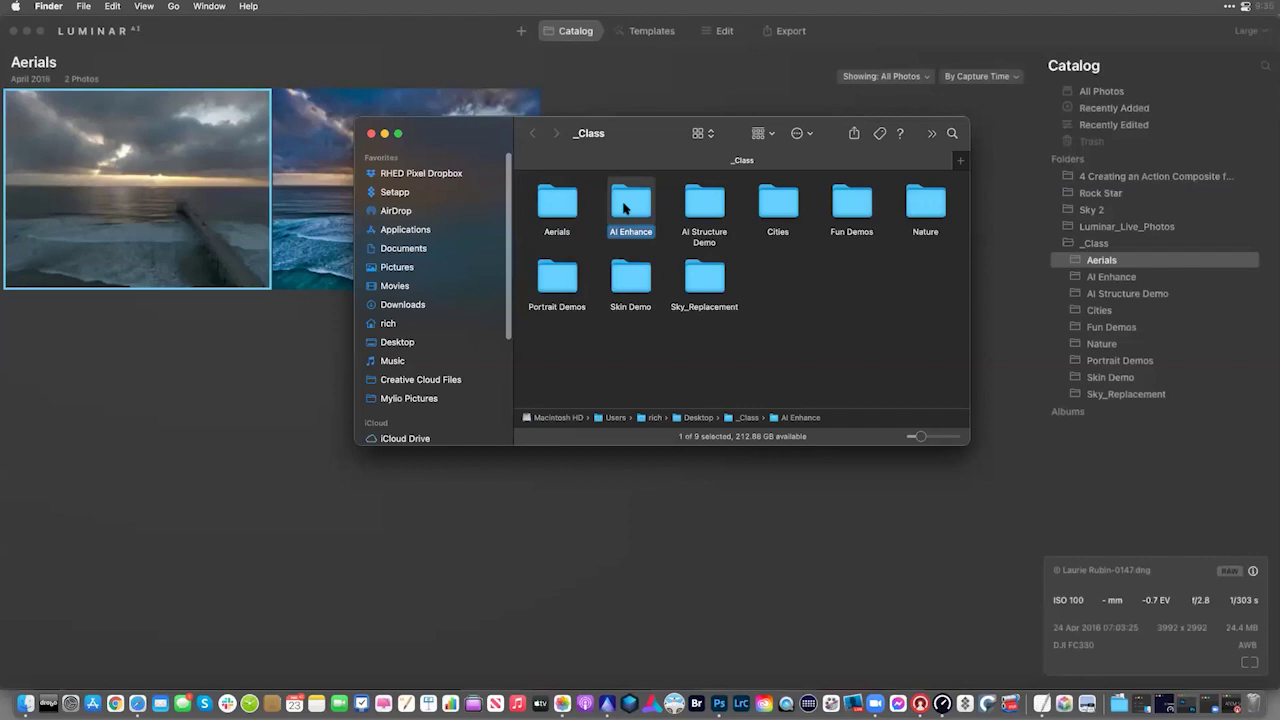
key("Return")
type("Enhance")
key("Return")
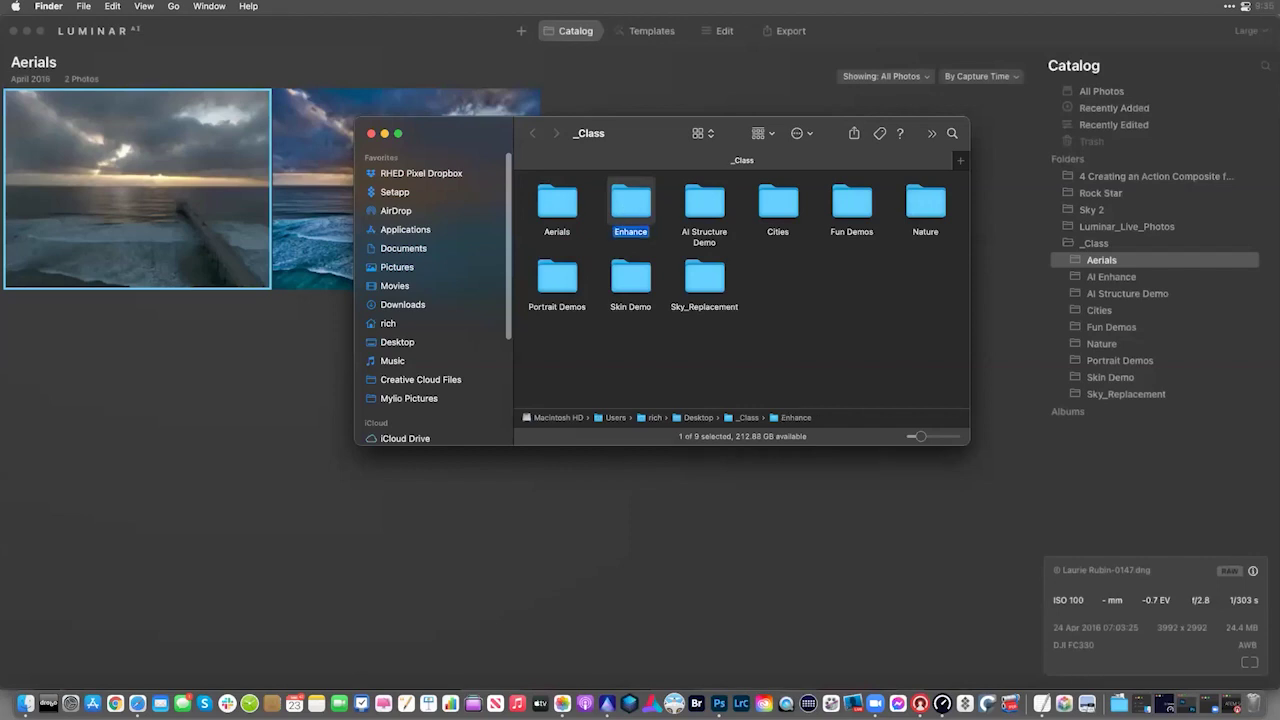
left_click(991, 215)
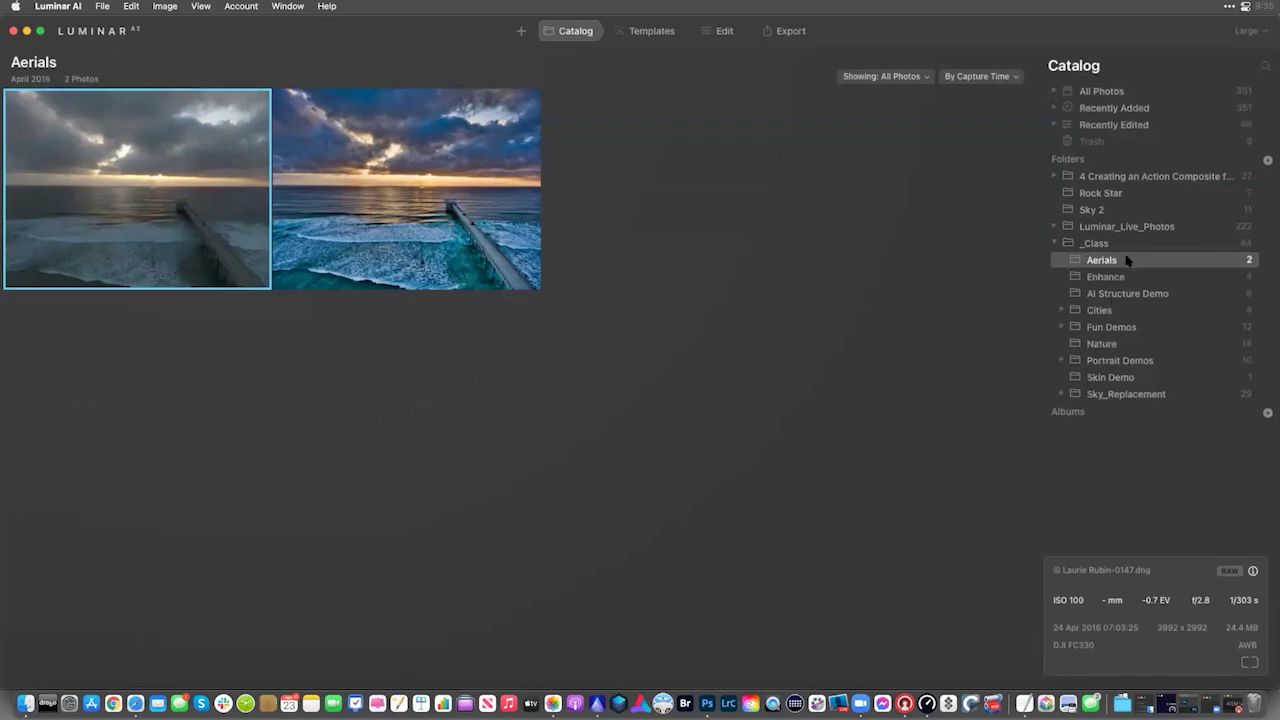
- Create an album from the selected aerial pier photo and add the second street photo from the Cities > Japan > Ready To Edit folder
left_click(1268, 413)
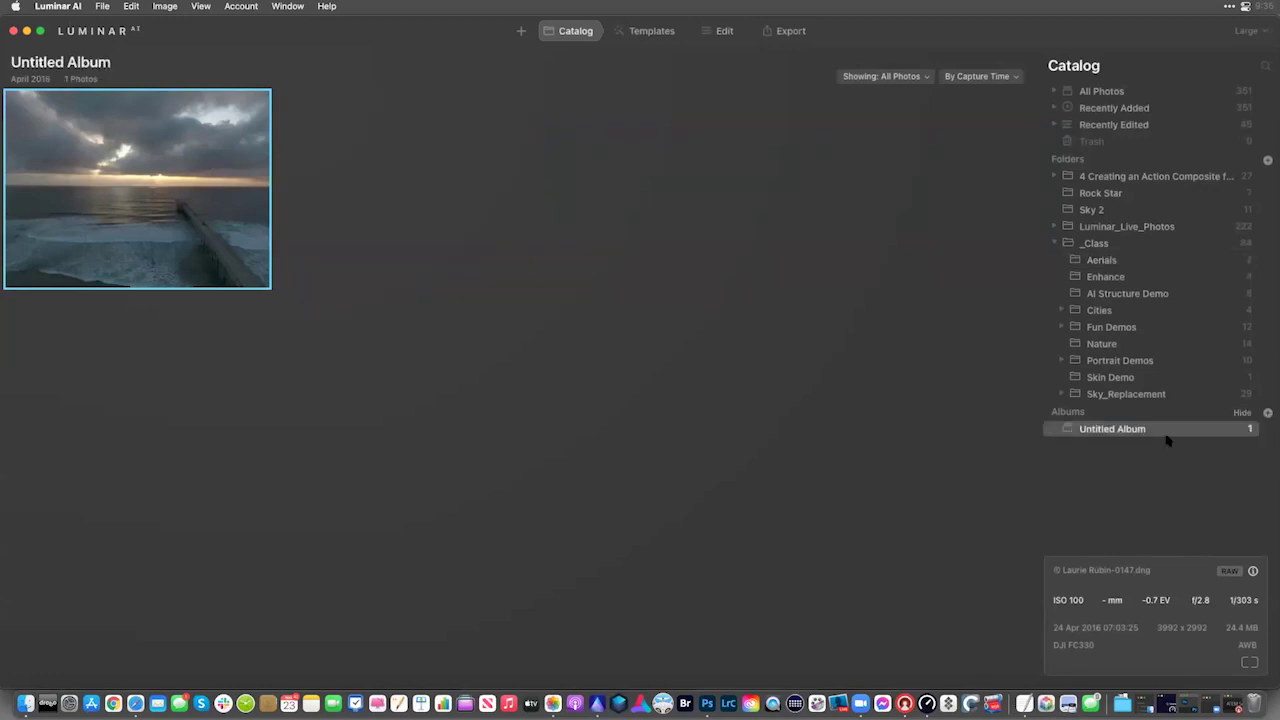
left_click(1062, 311)
left_click(1072, 328)
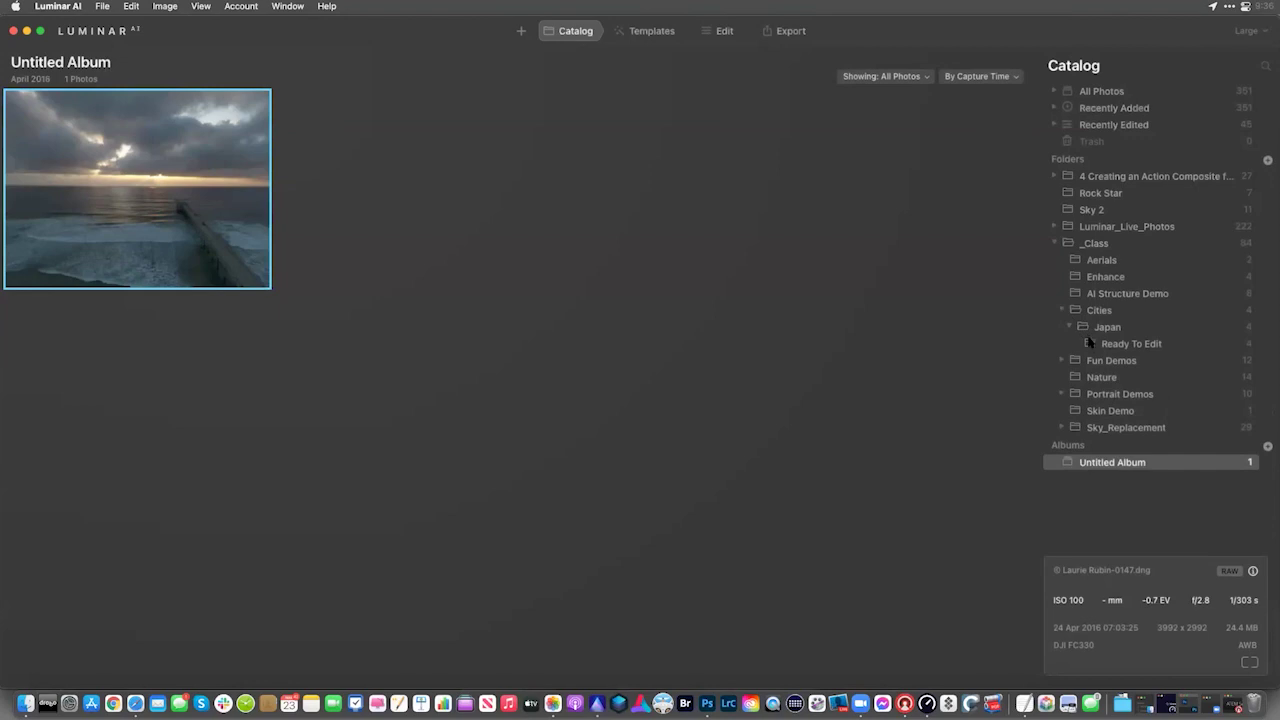
left_click(1090, 345)
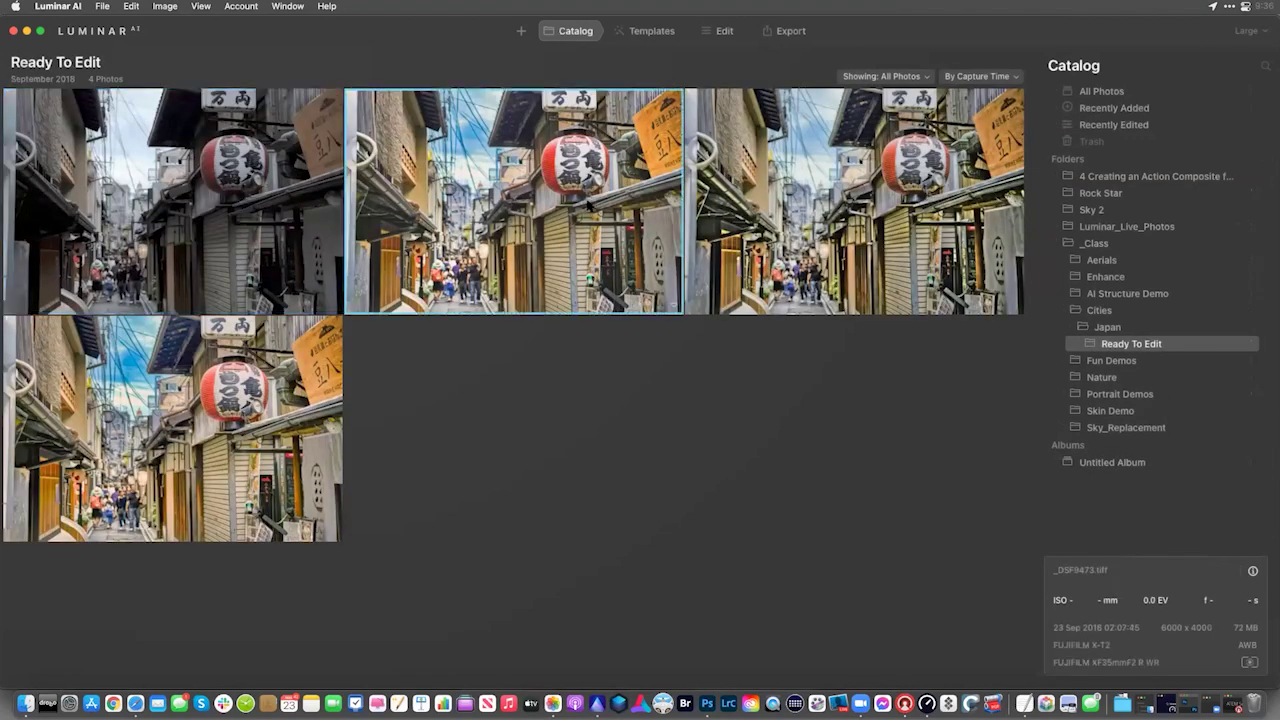
left_click_drag(1030, 432, 1106, 462)
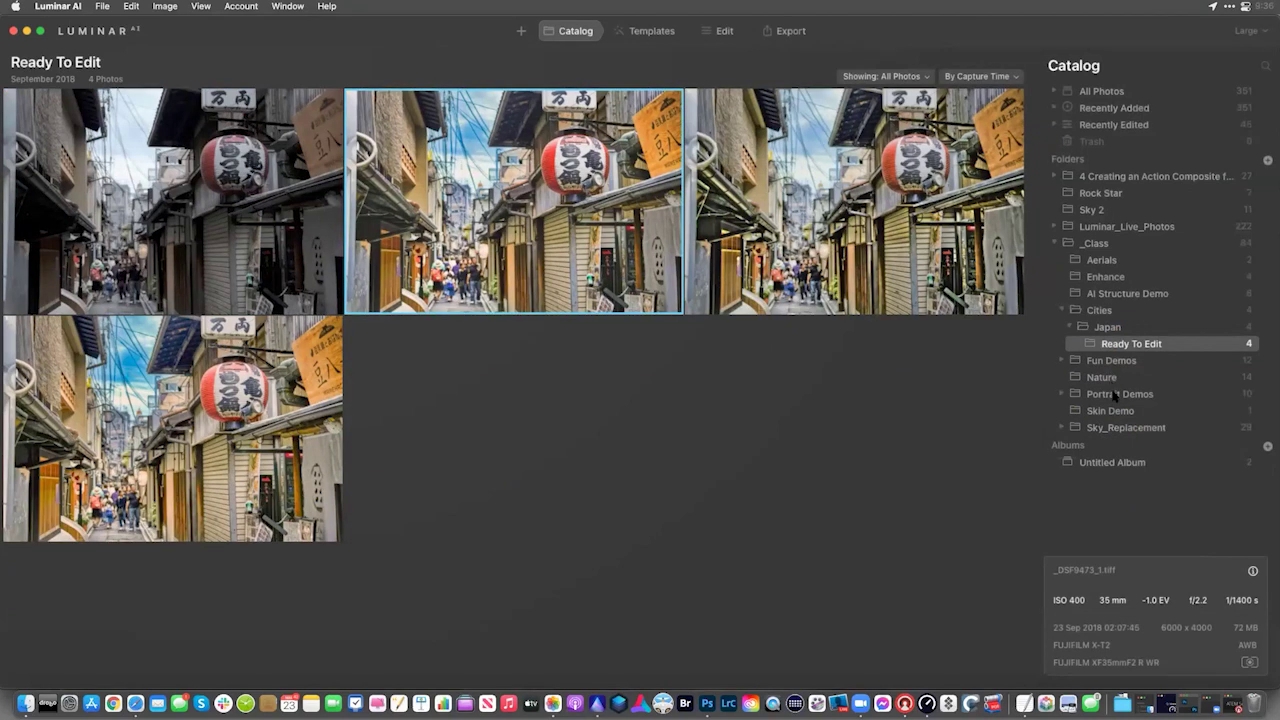
- Add the Empire State Building skyline photo from the Sky_Replacement folder to the untitled album
left_click(1120, 427)
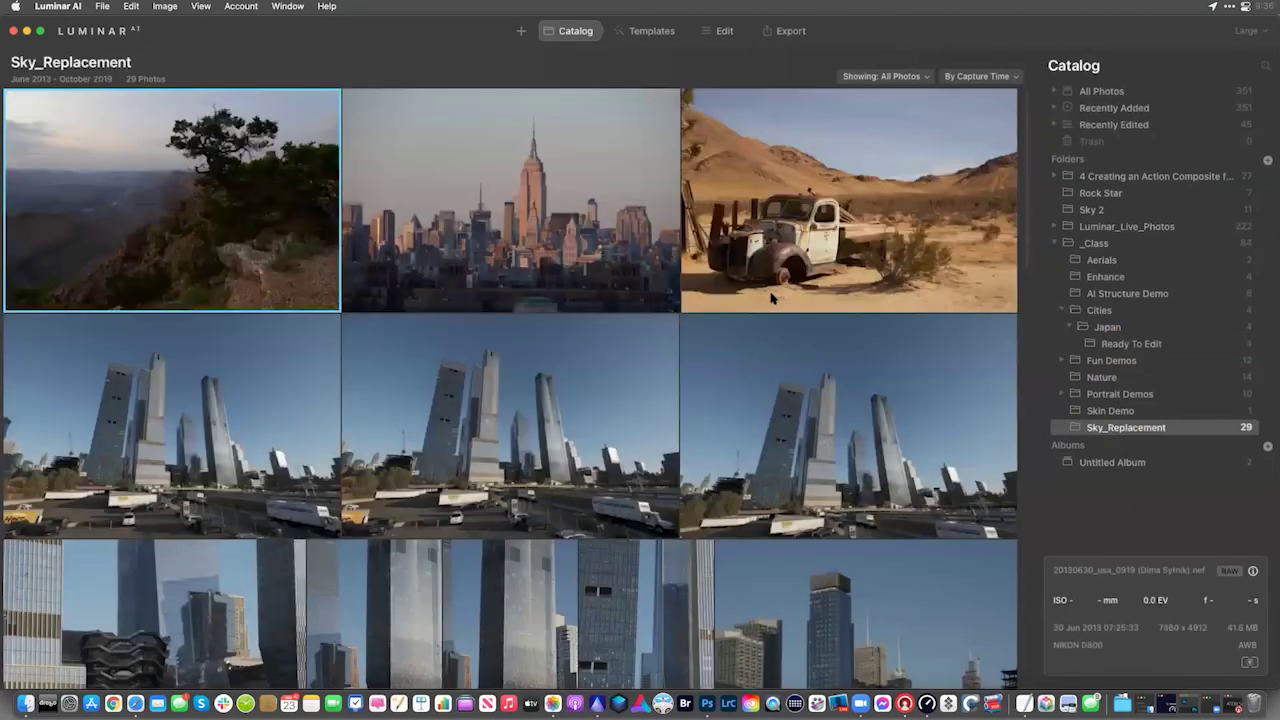
scroll(762, 305, "down", 1)
scroll(762, 305, "down", 1)
left_click_drag(540, 220, 1140, 476)
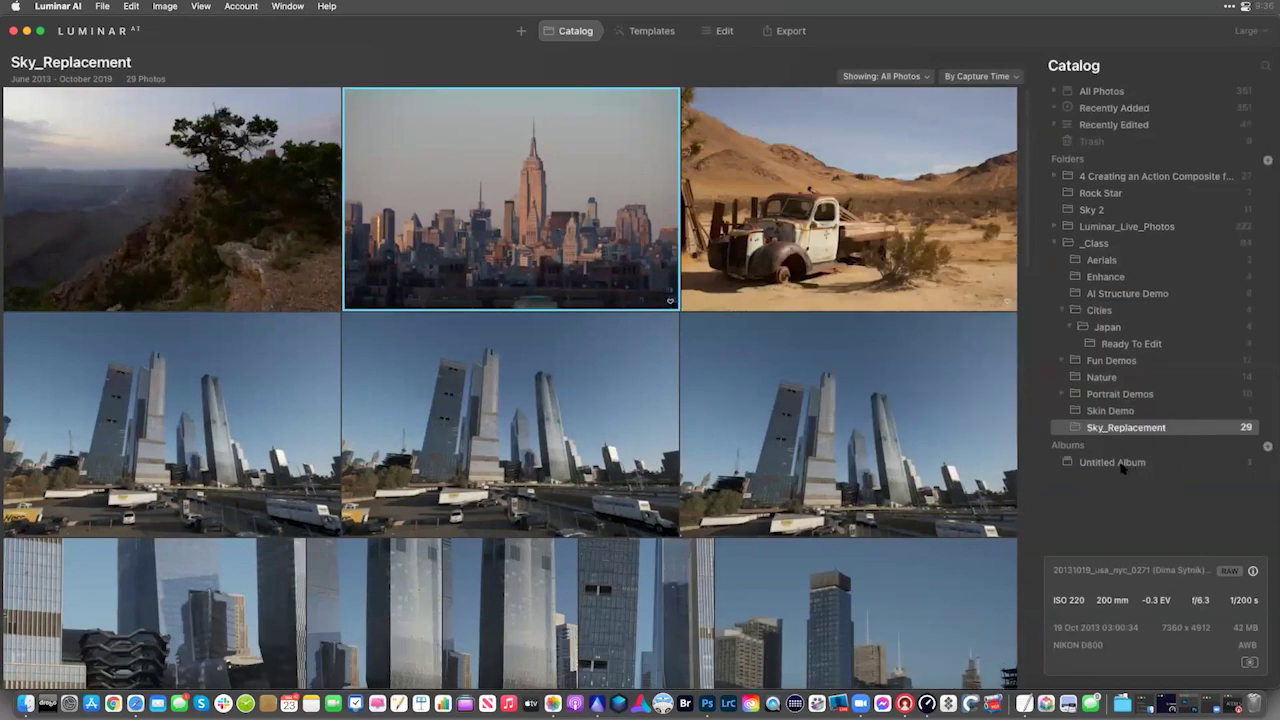
- Open the untitled album and rename it Portfolio
left_click(1122, 464)
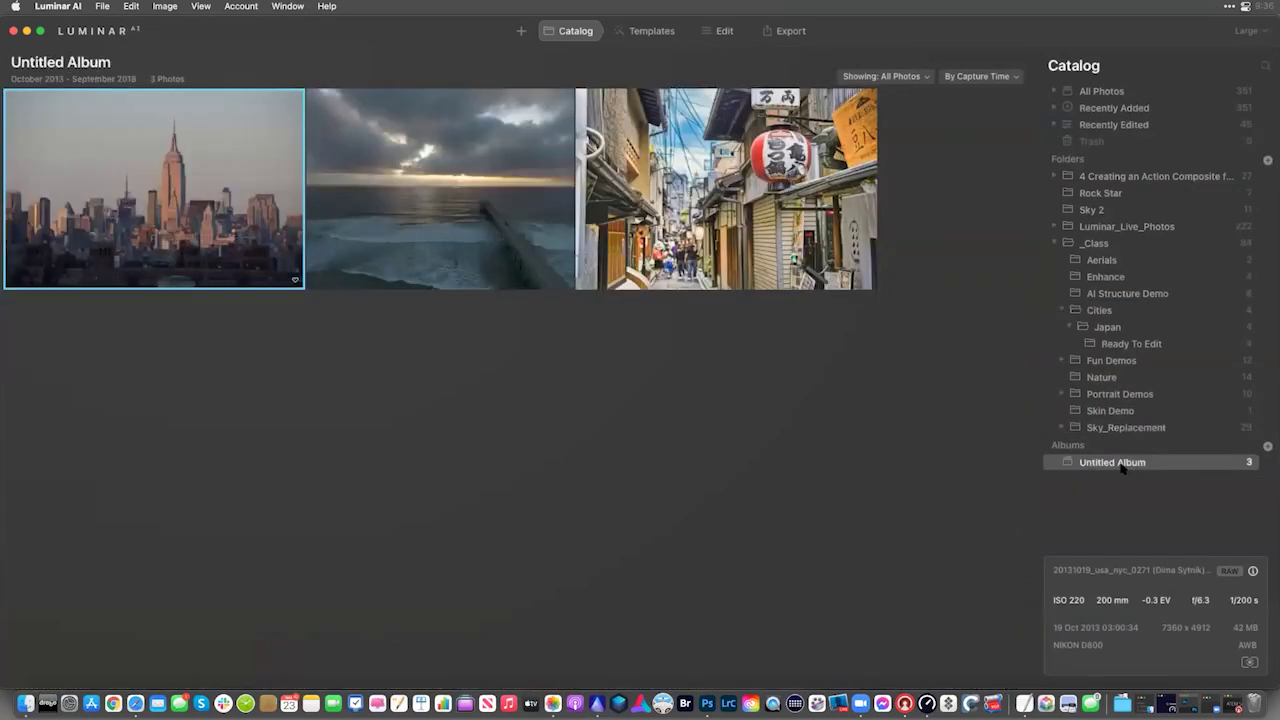
right_click(1122, 466)
left_click(1143, 472)
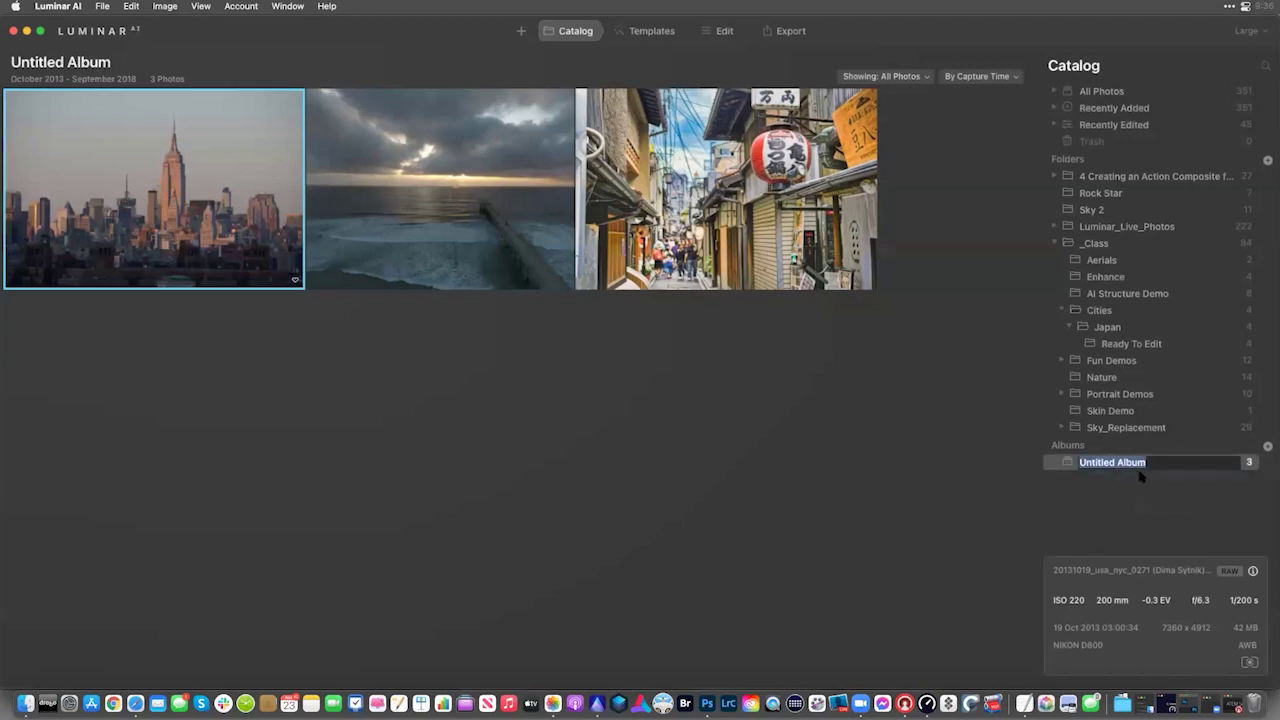
type("Portfolio")
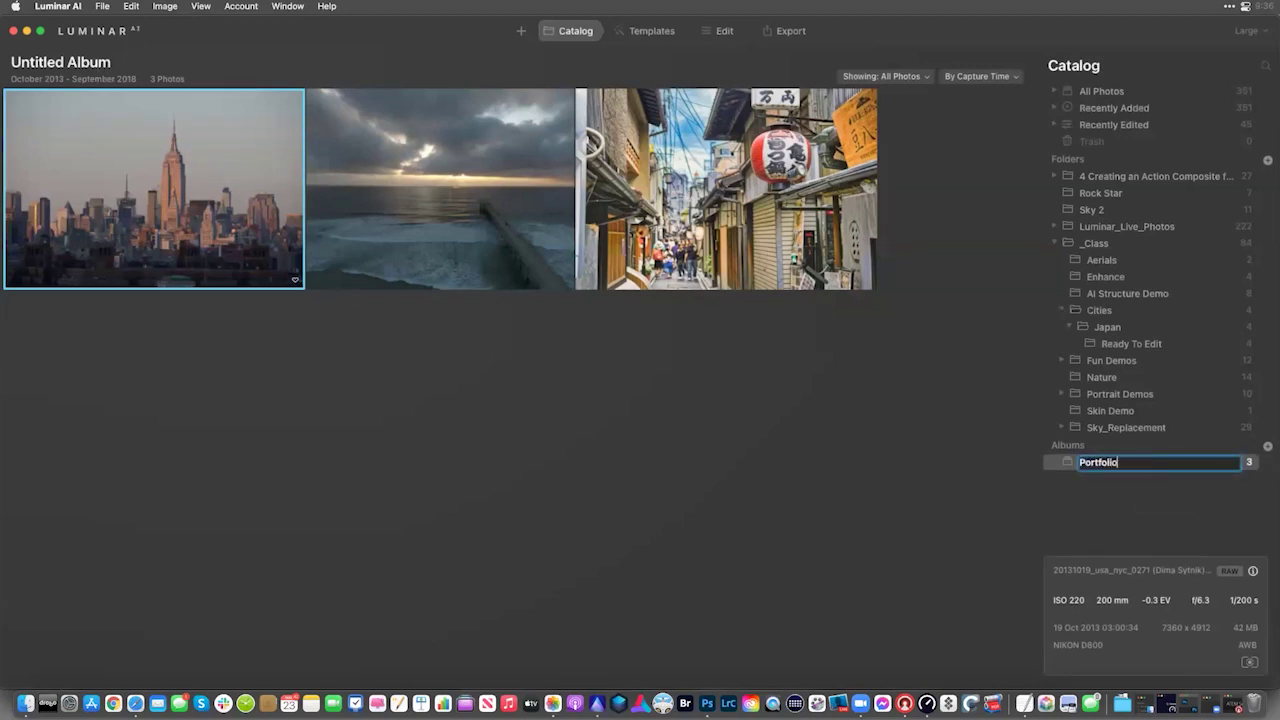
key("Return")
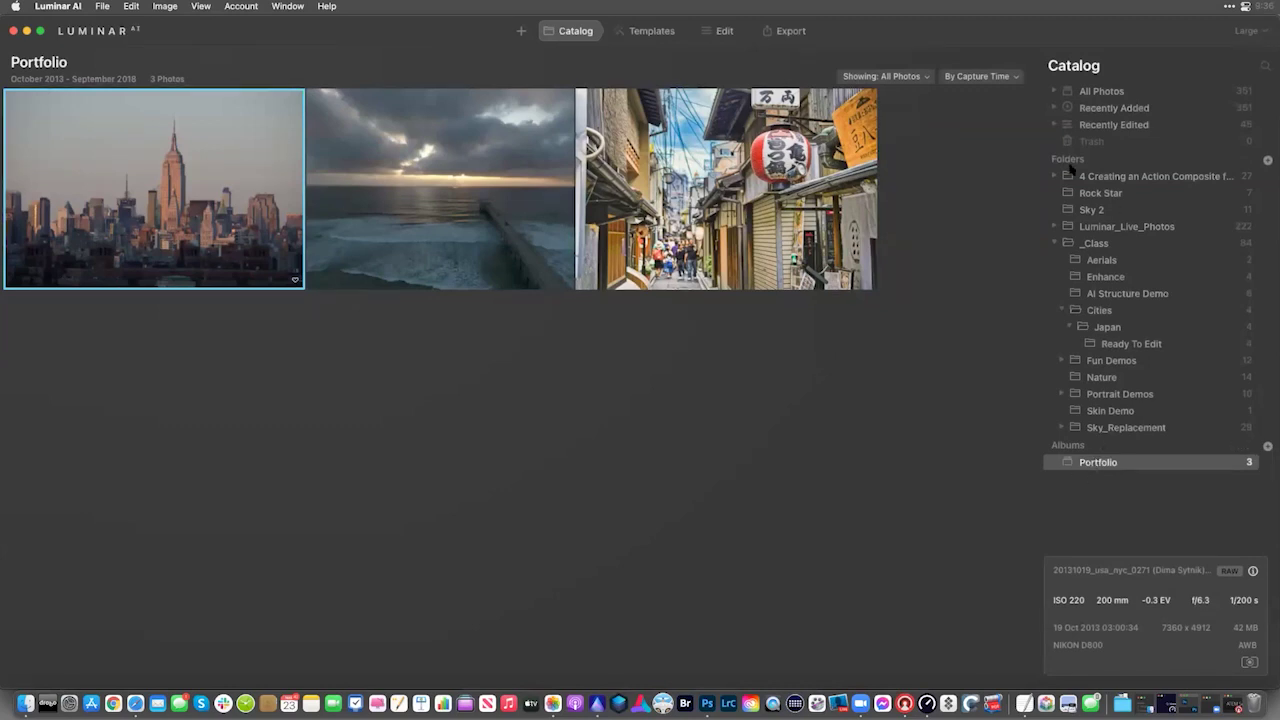
- View the photos edited today and the full Recently Edited collection
left_click(1056, 125)
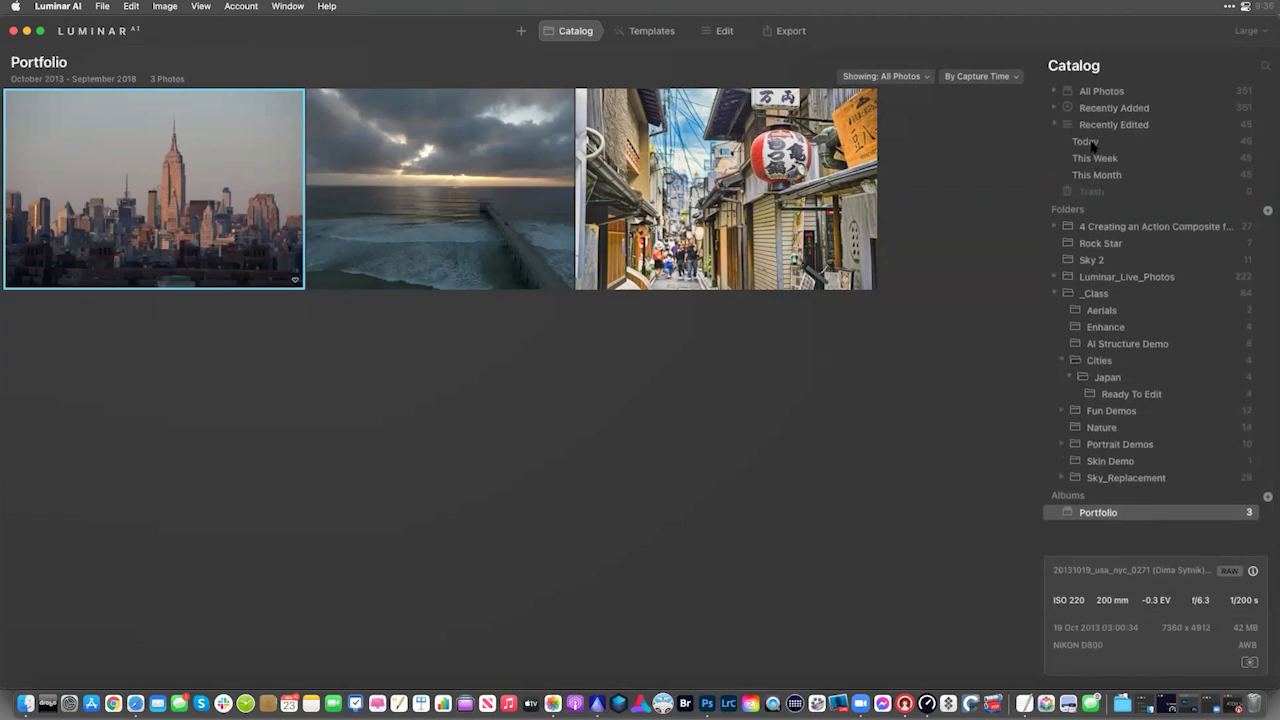
left_click(1089, 141)
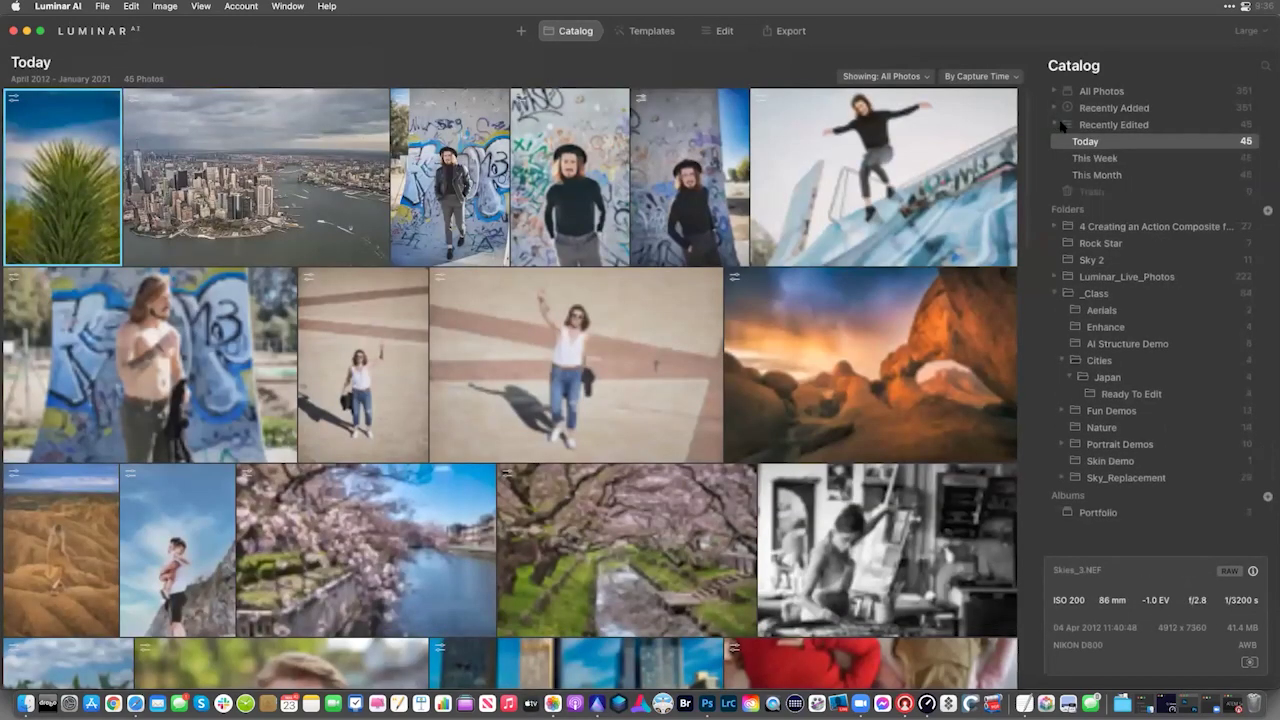
left_click(1056, 126)
left_click(1056, 125)
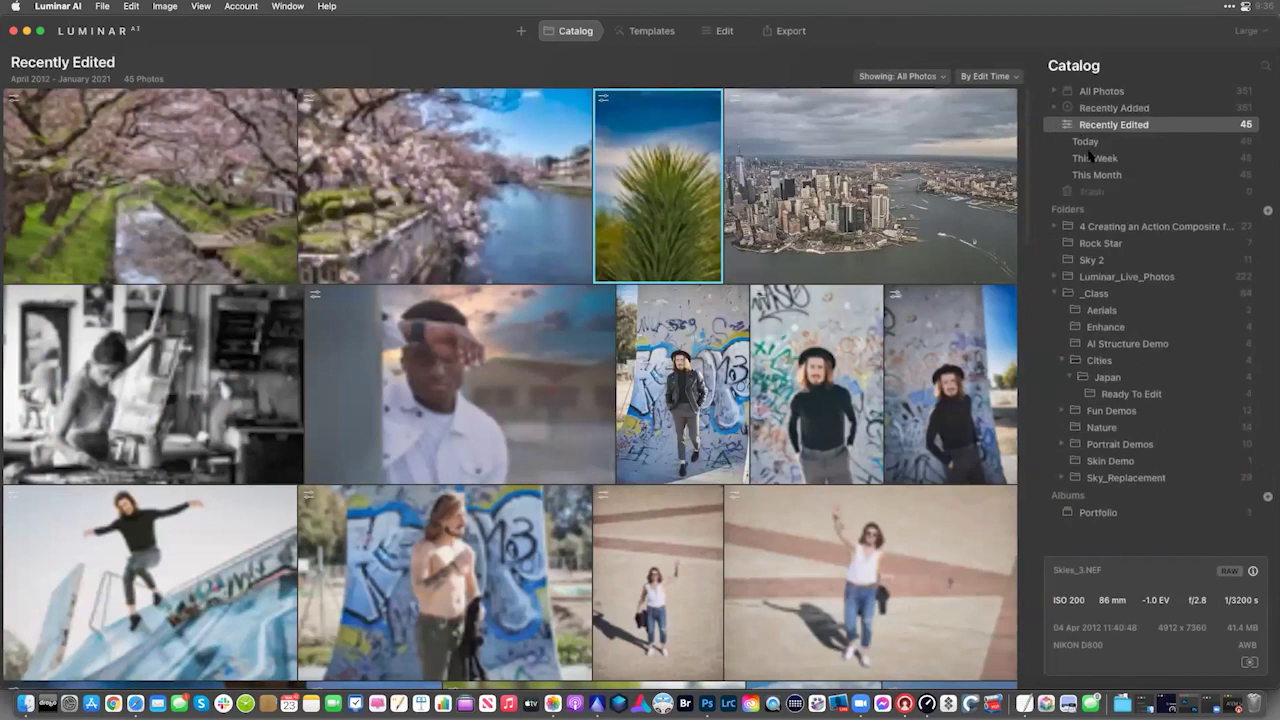
- Expand Recently Added and the All Photos date hierarchy for 2021, 2020 with November's days, and 2019
left_click(1055, 108)
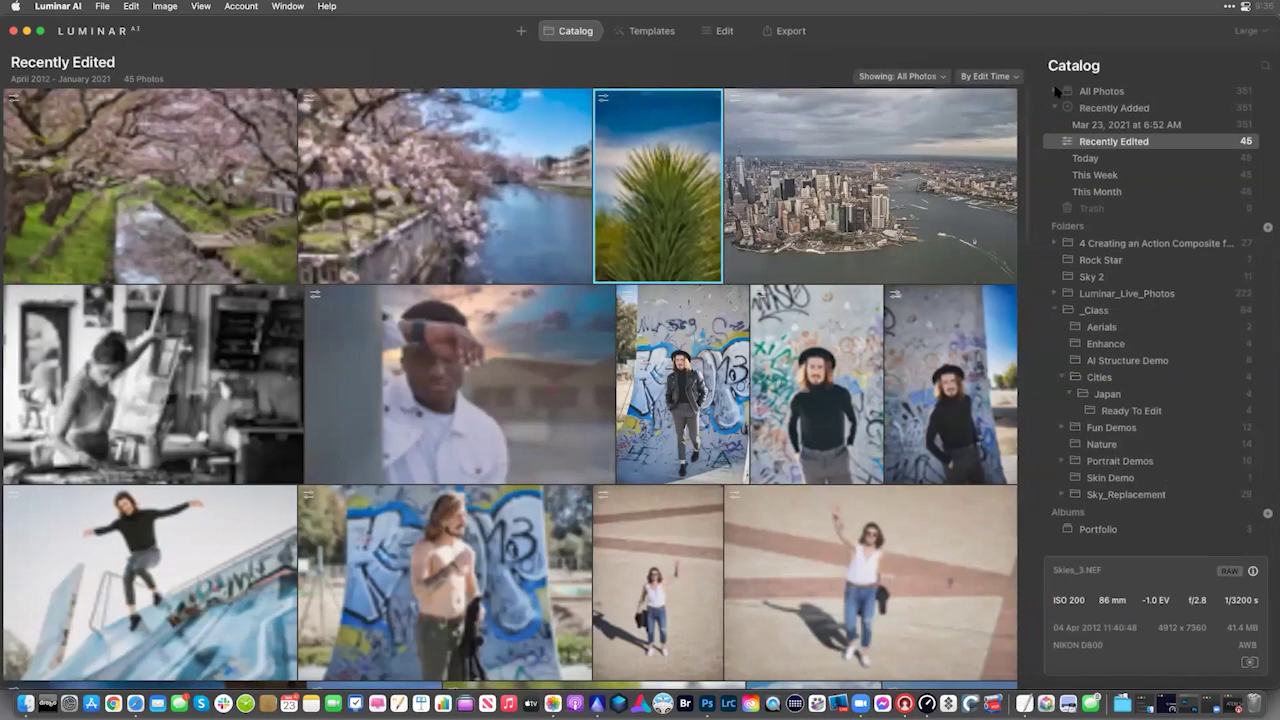
left_click(1056, 91)
left_click(1062, 108)
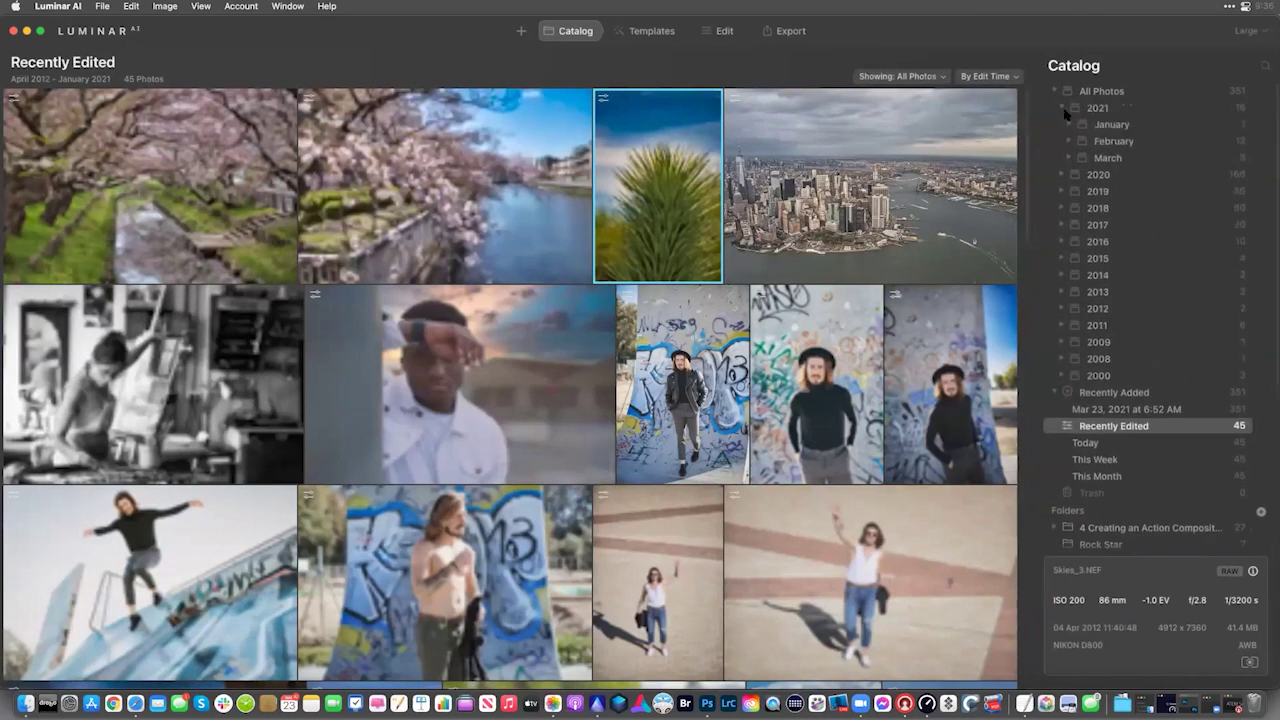
left_click(1063, 175)
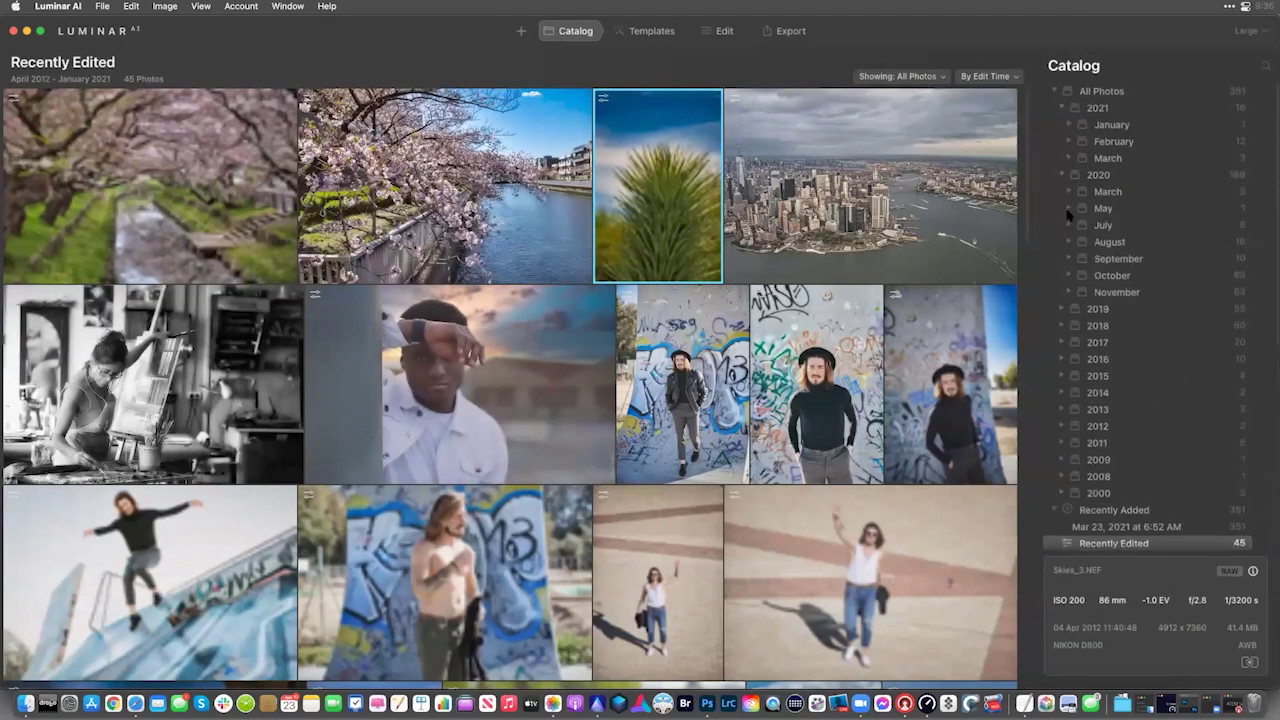
left_click(1061, 310)
left_click(1069, 292)
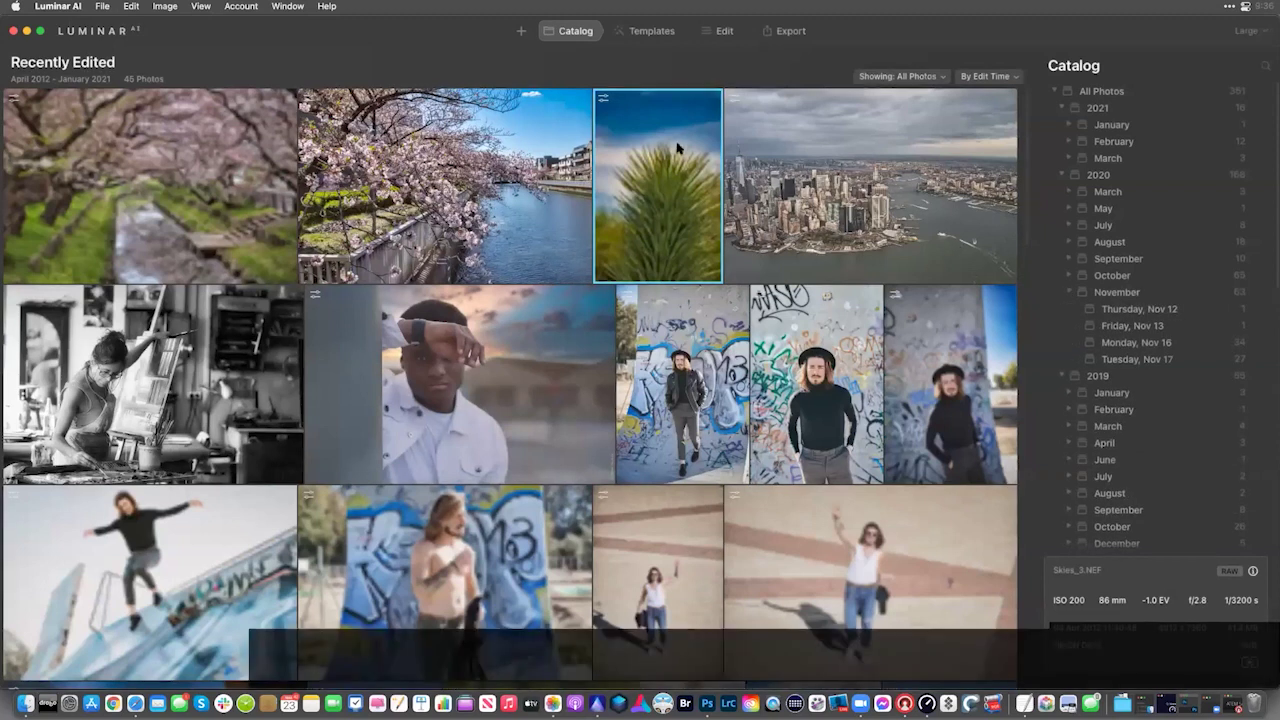
key("super+f")
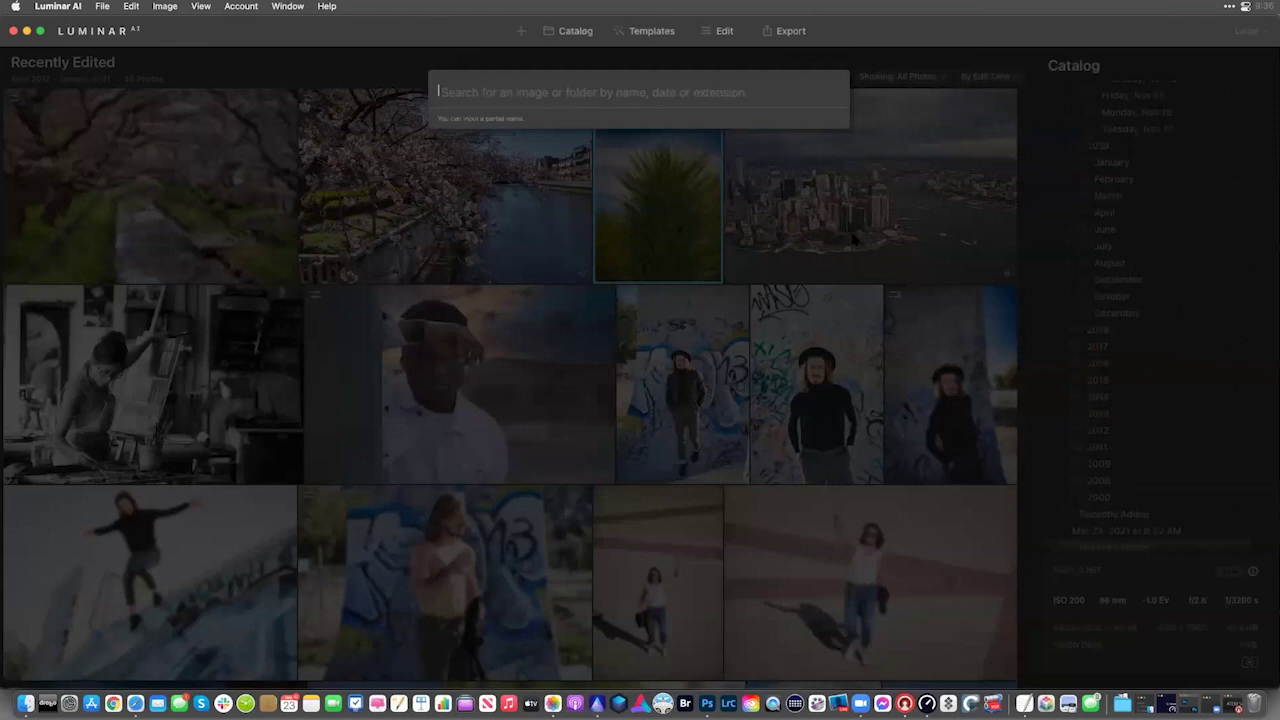
key("Escape")
key("super+f")
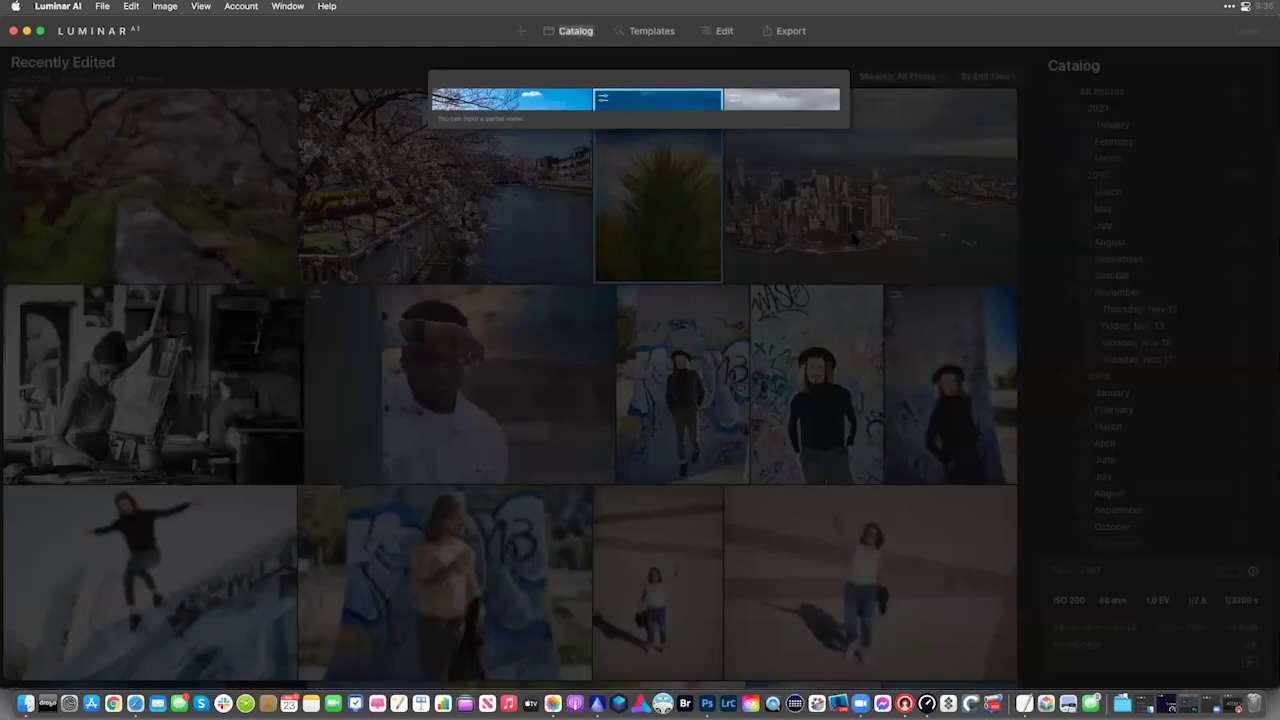
key("Escape")
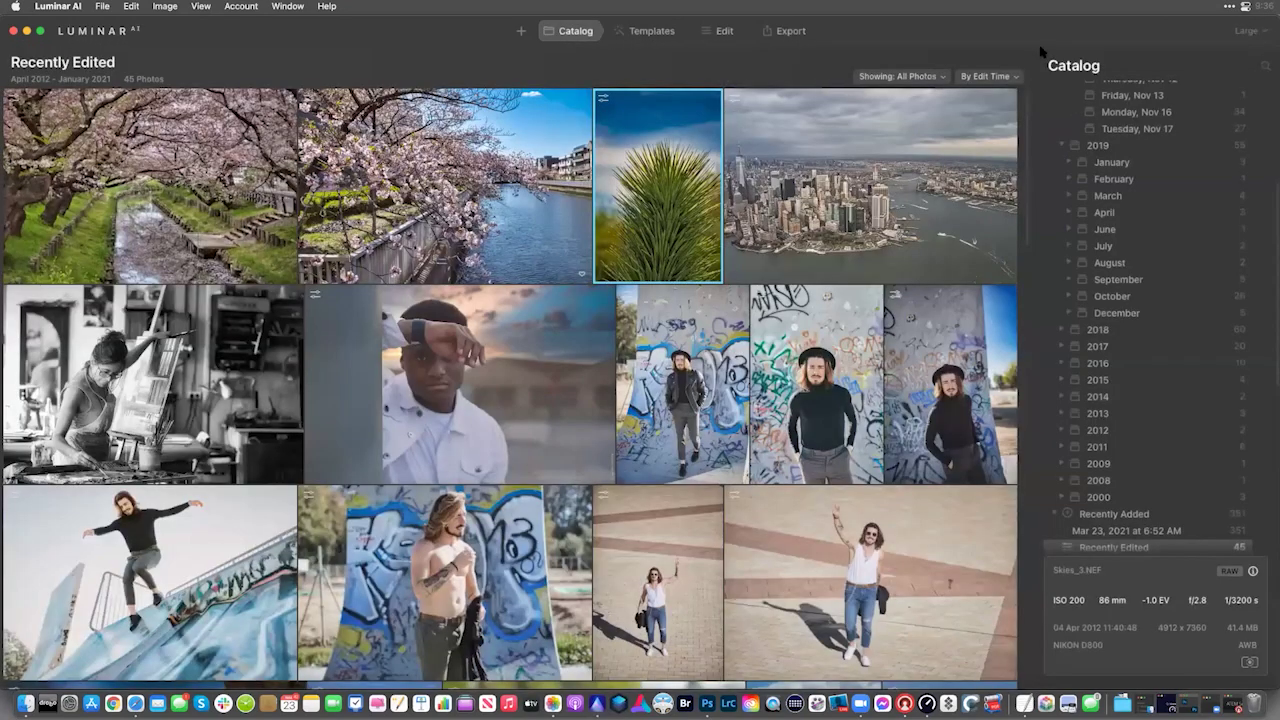
- Collapse the All Photos date hierarchy
scroll(1120, 203, "up", 10)
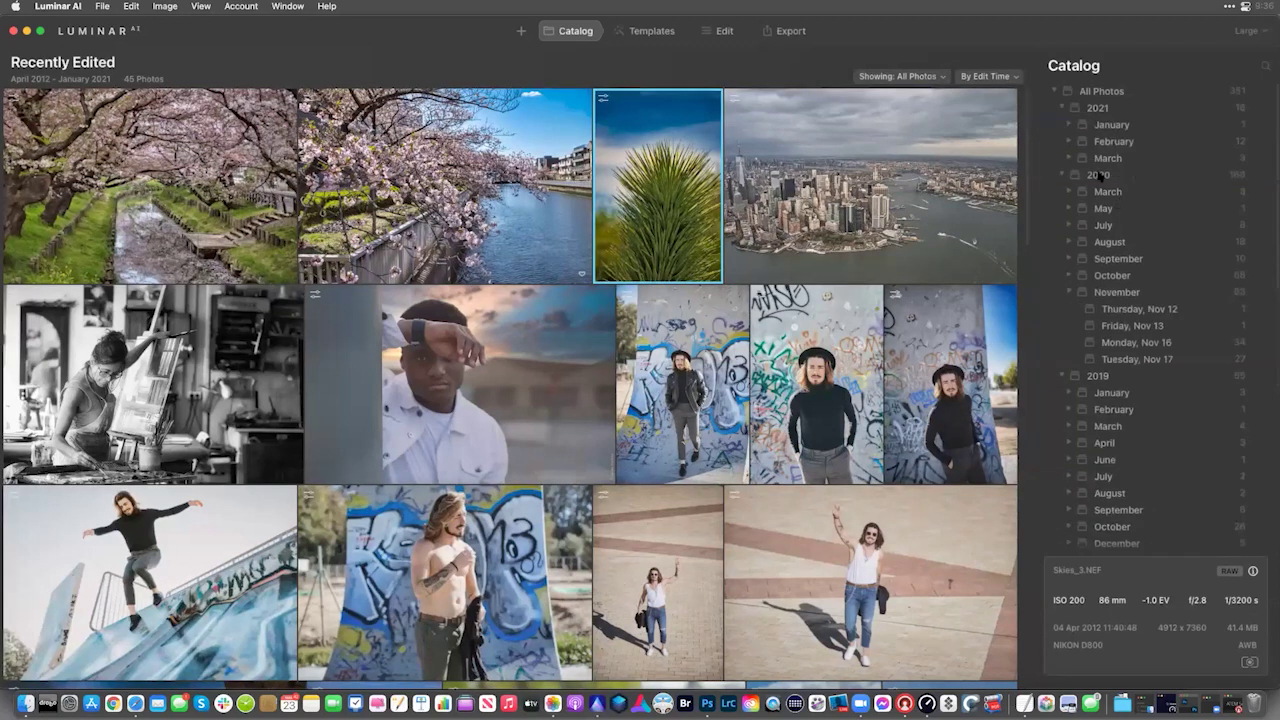
left_click(1056, 92)
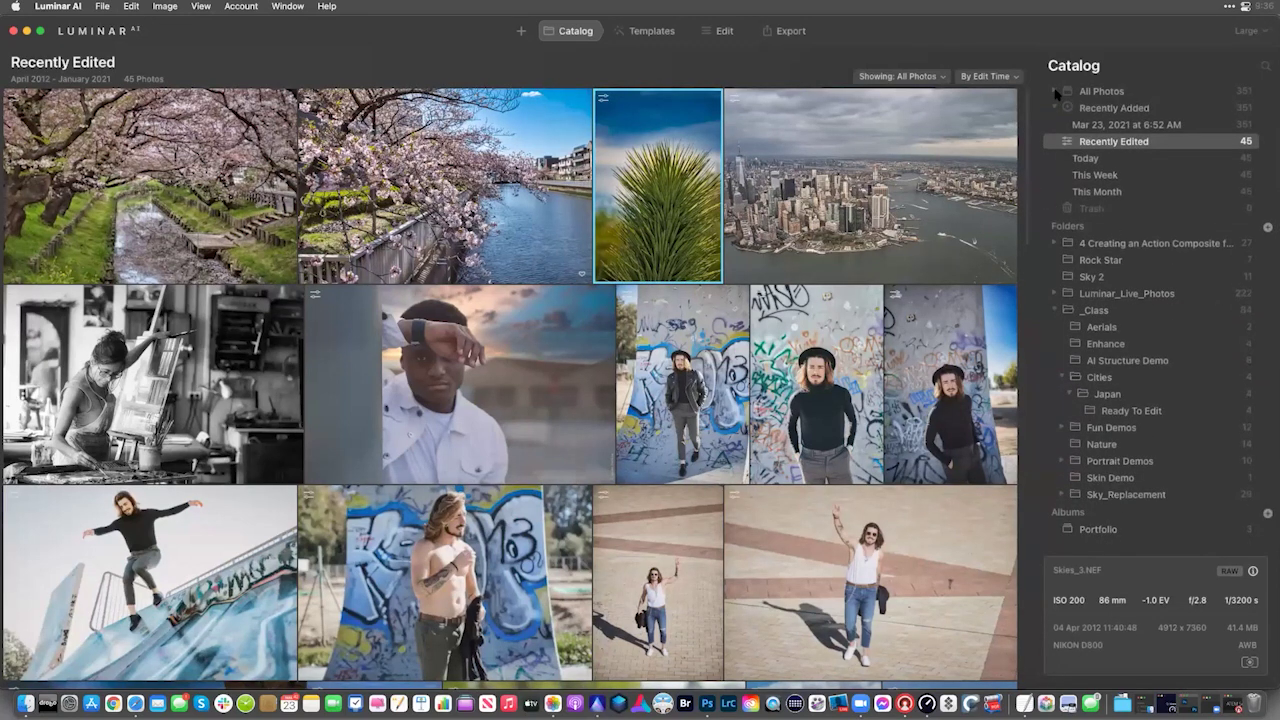
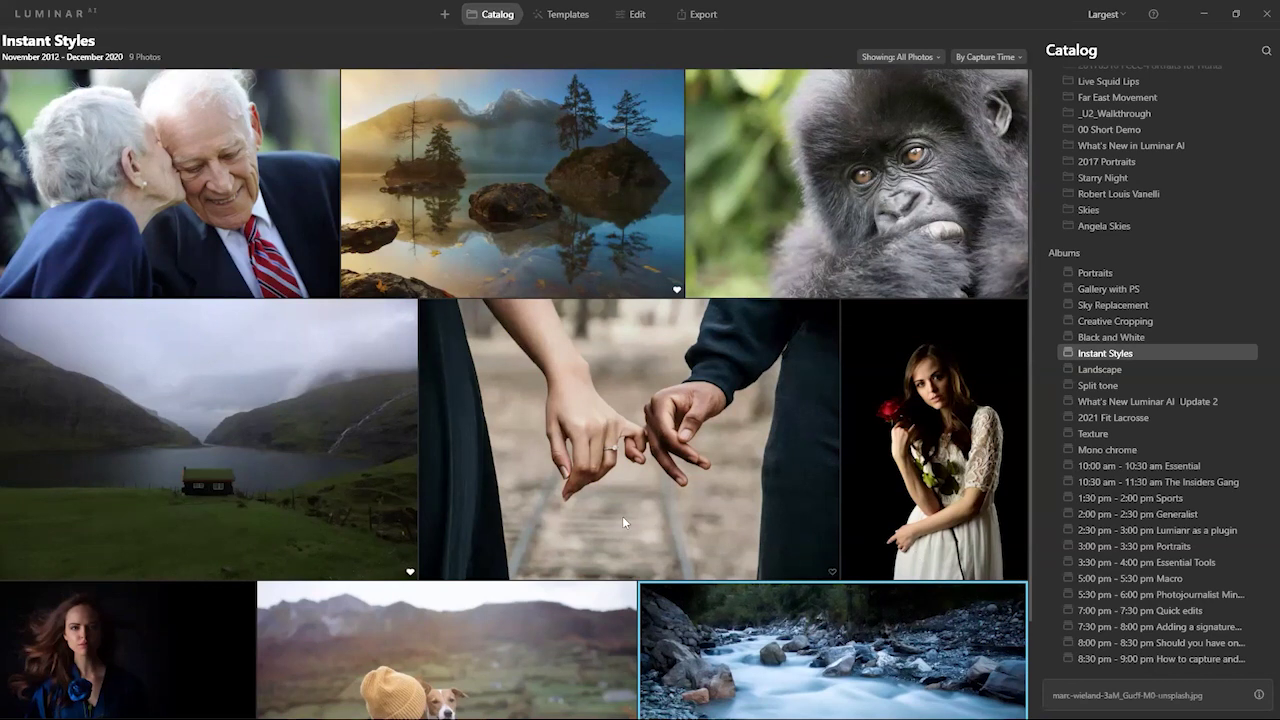
- Open the photo of the couple's linked fingers from the Instant Styles album in single-image view
double_click(622, 378)
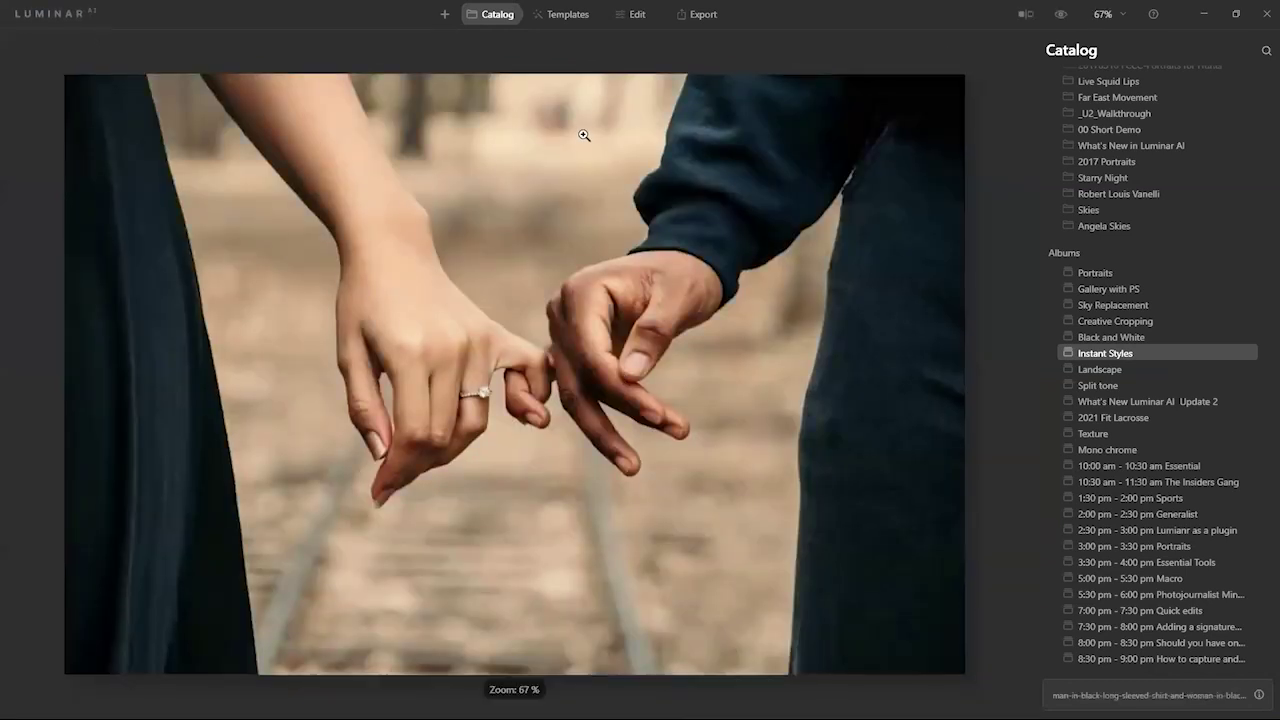
- Open the Closeups template collection from the suggestions for the linked-fingers photo
left_click(565, 17)
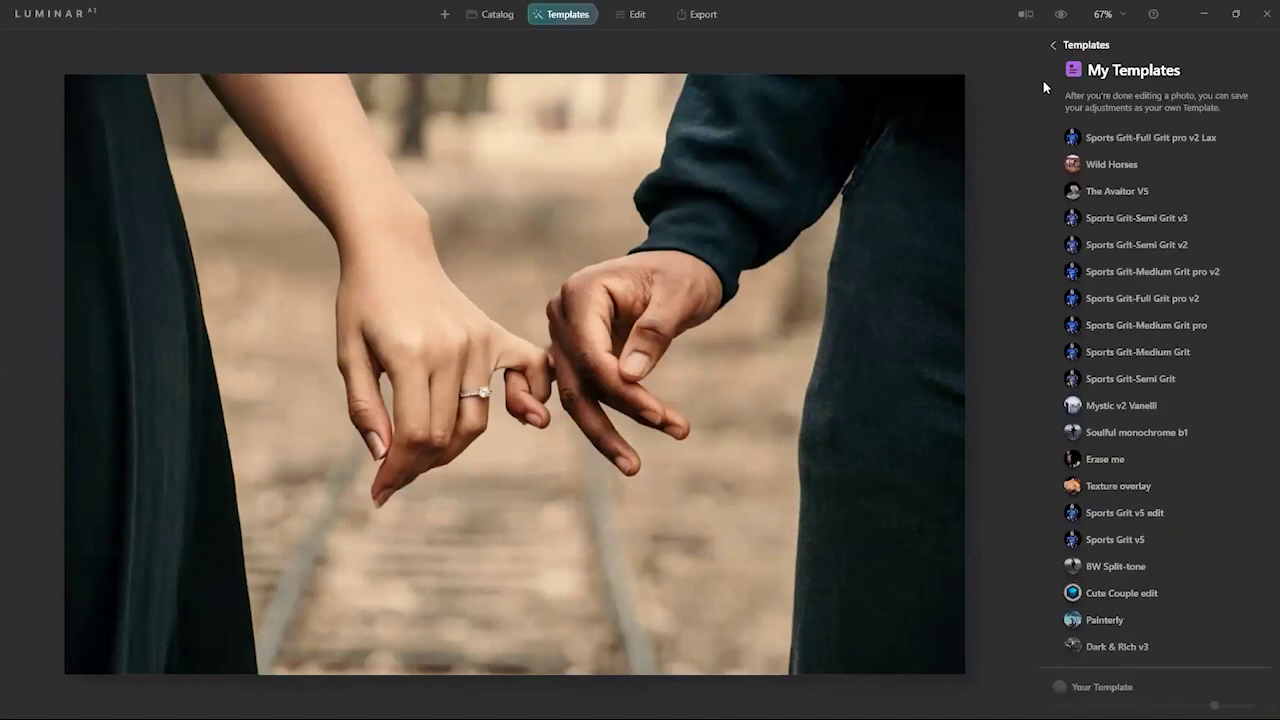
left_click(1055, 45)
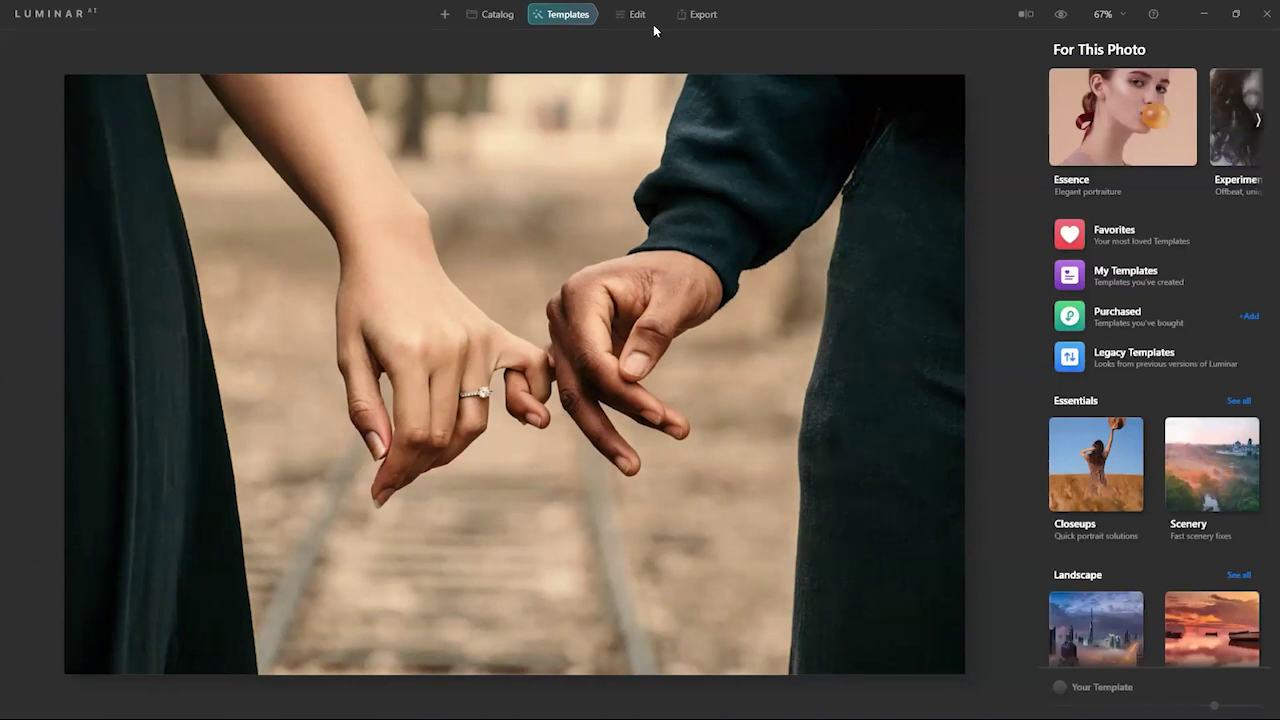
left_click(1261, 118)
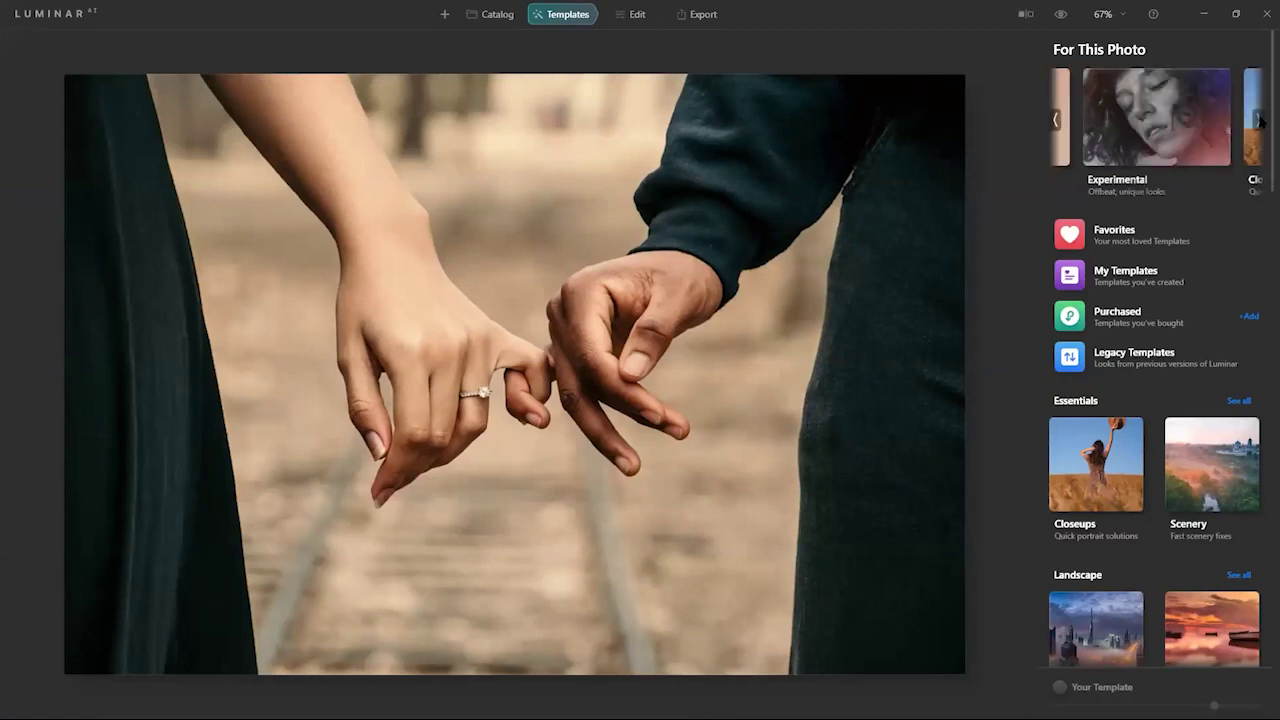
left_click(1261, 118)
left_click(1187, 127)
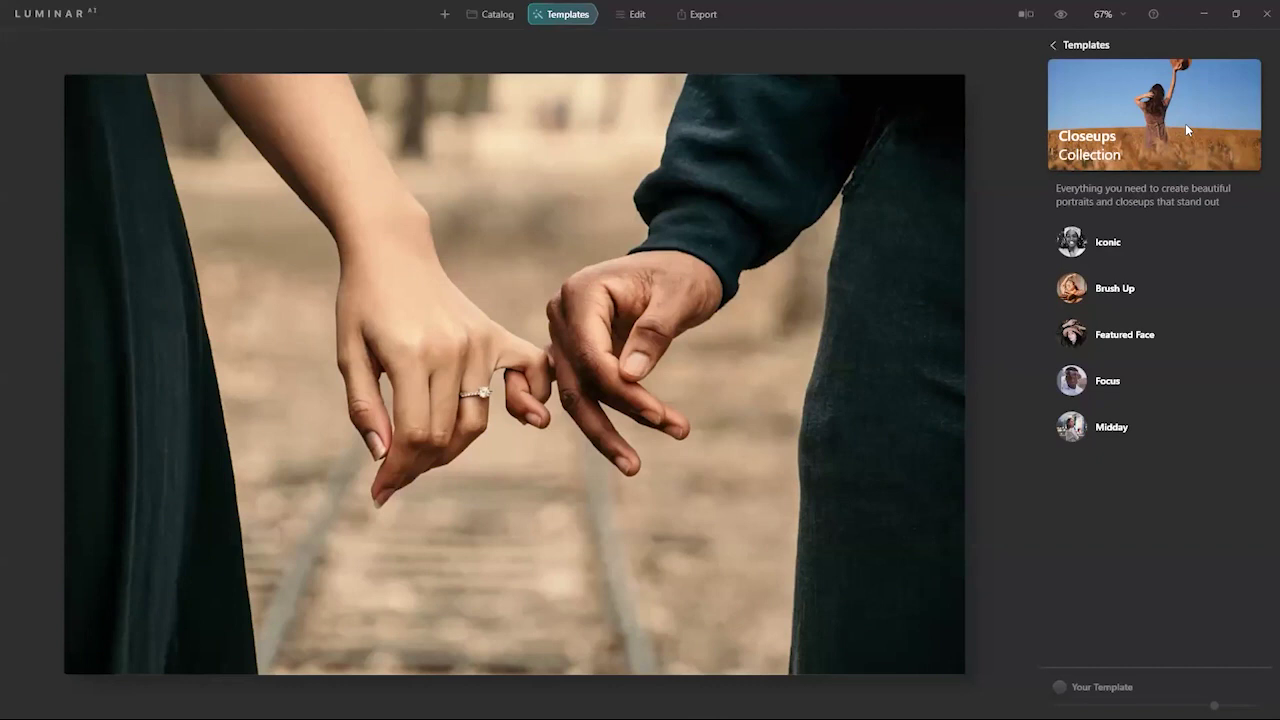
- Preview the Iconic, Brush Up and Featured Face templates on the photo, and apply Focus
left_click(1077, 258)
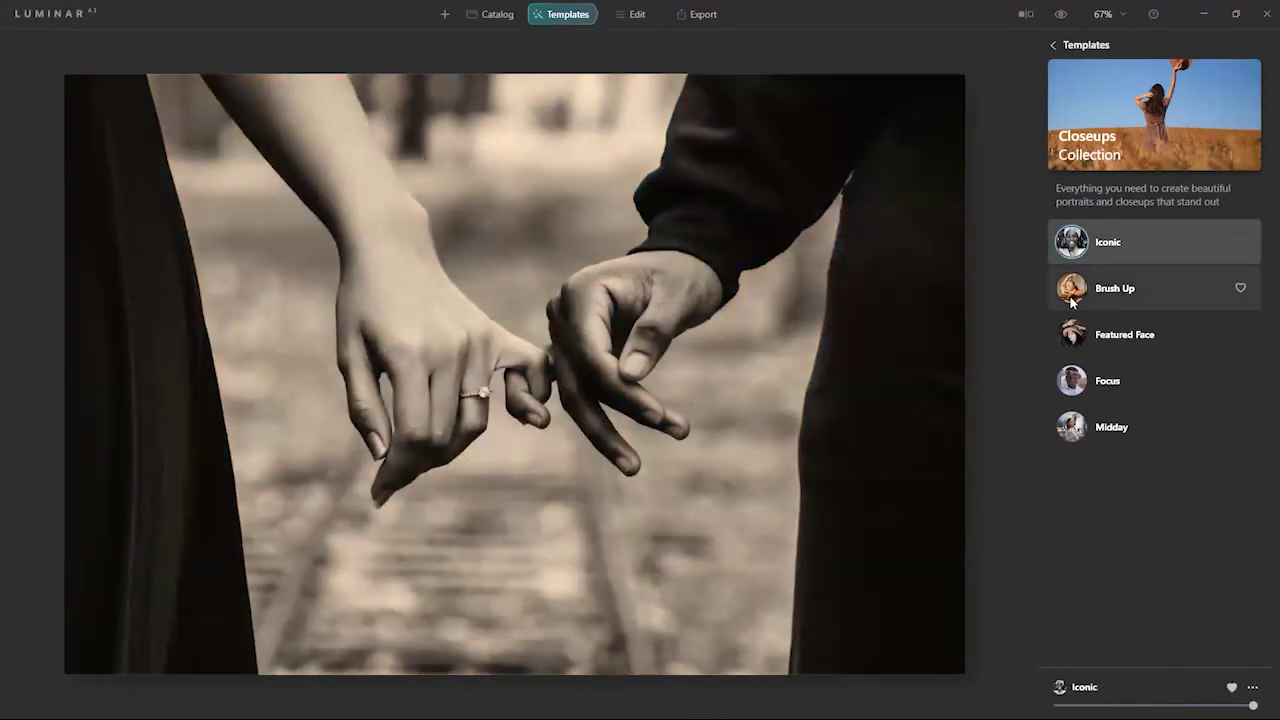
left_click(1074, 298)
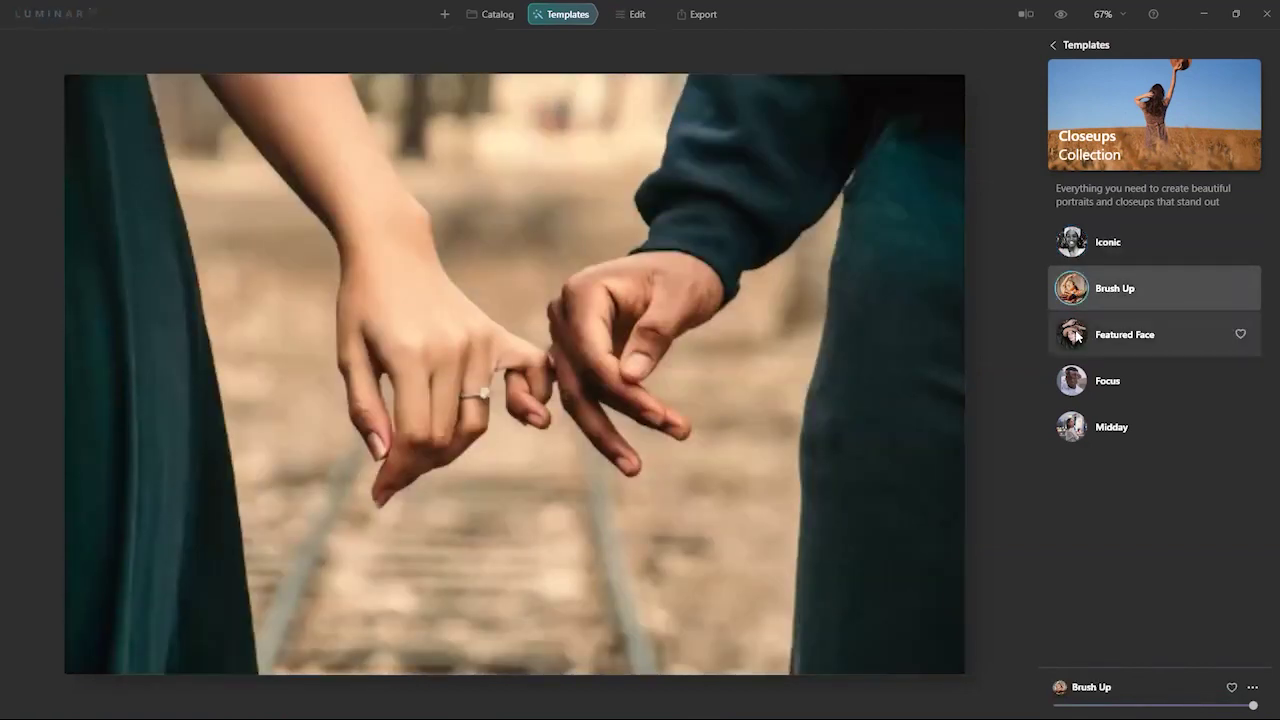
left_click(1077, 336)
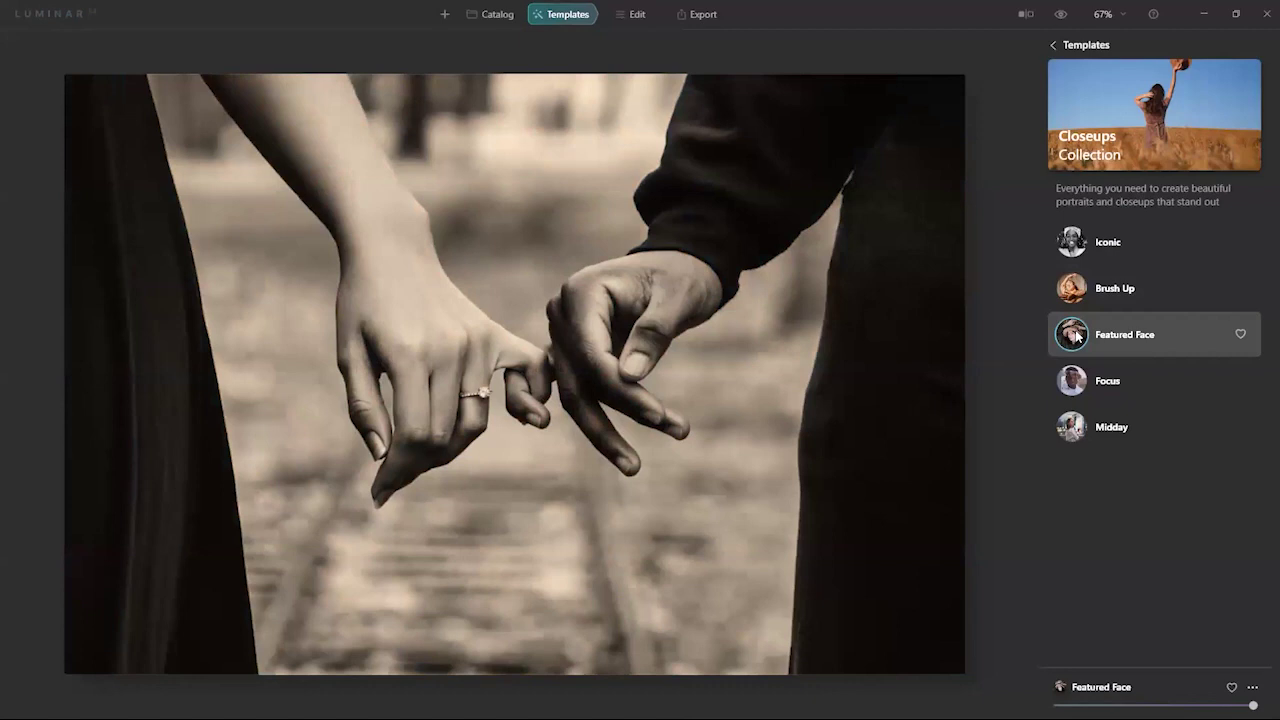
left_click(1073, 379)
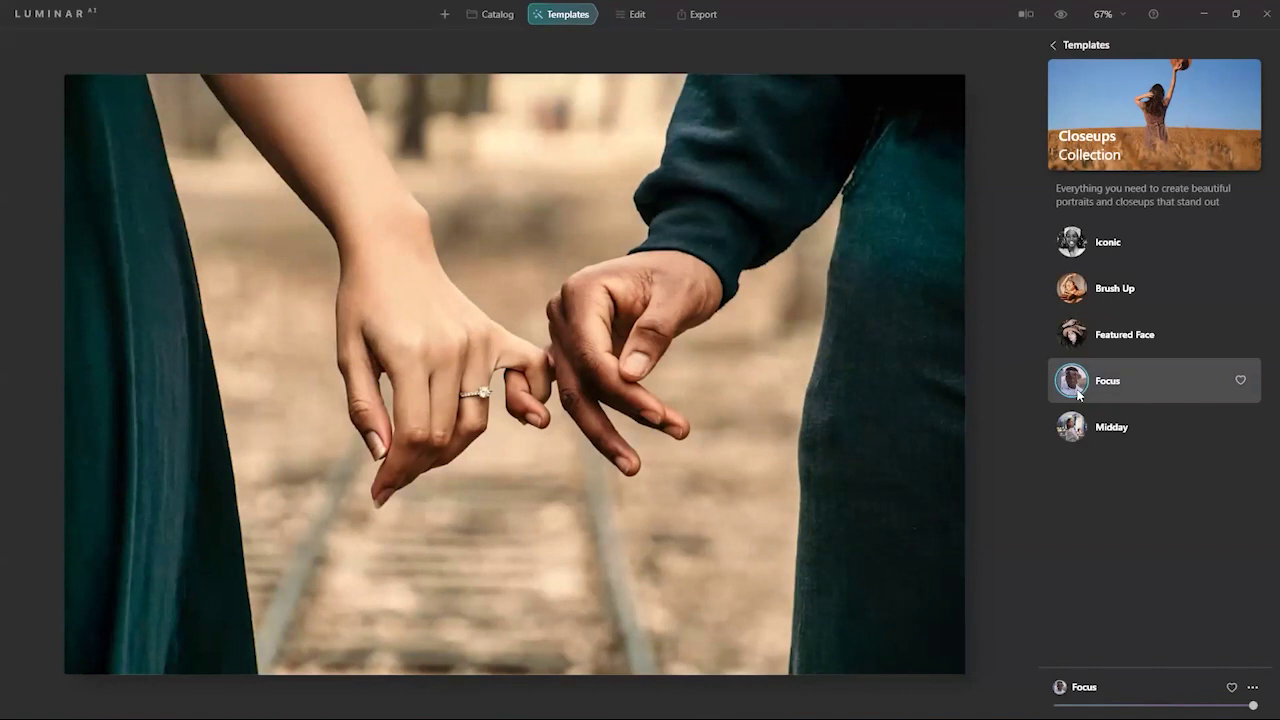
- Add a vignette centred on the linked fingers with Amount -100 and Size 0
left_click(631, 17)
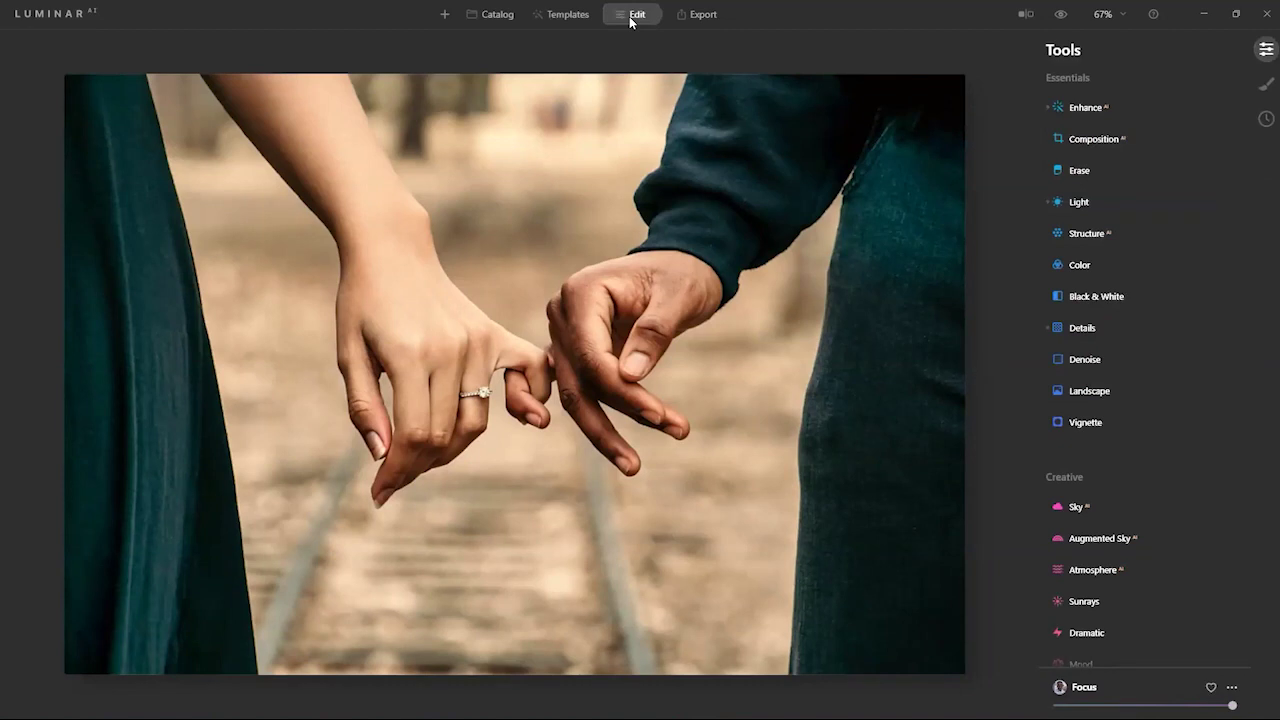
scroll(1142, 87, "down", 3)
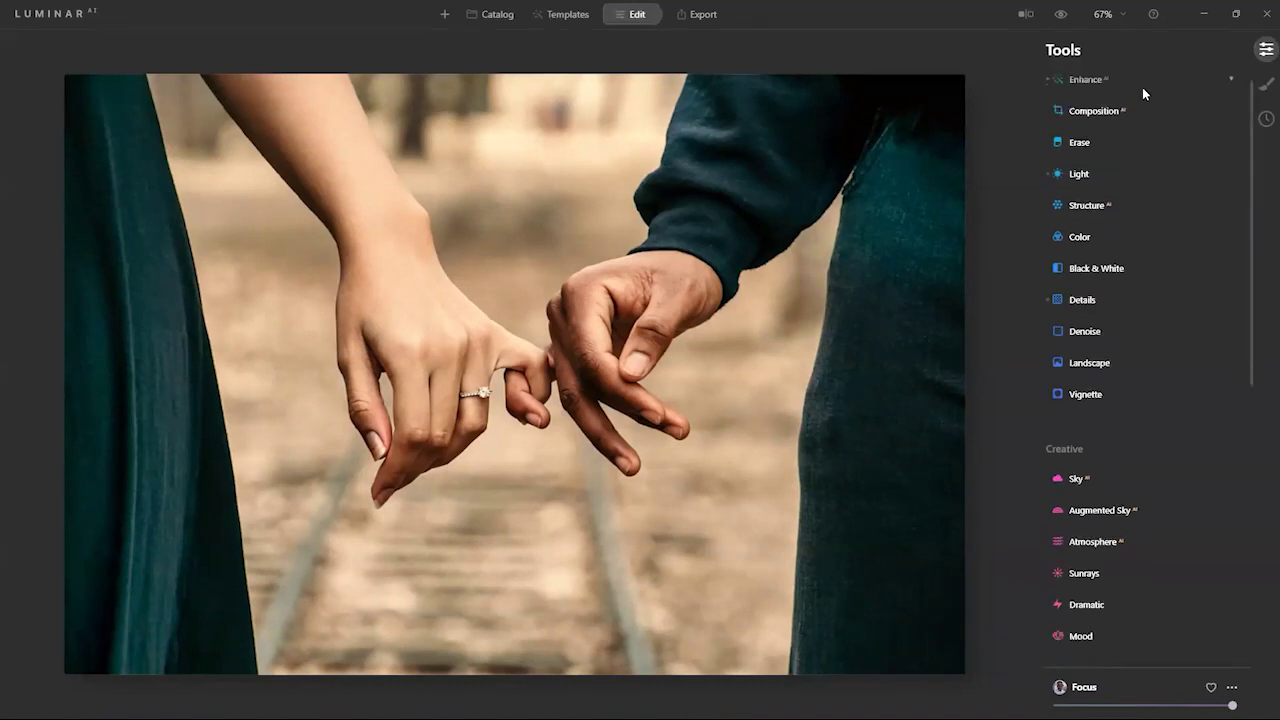
scroll(1146, 115, "down", 10)
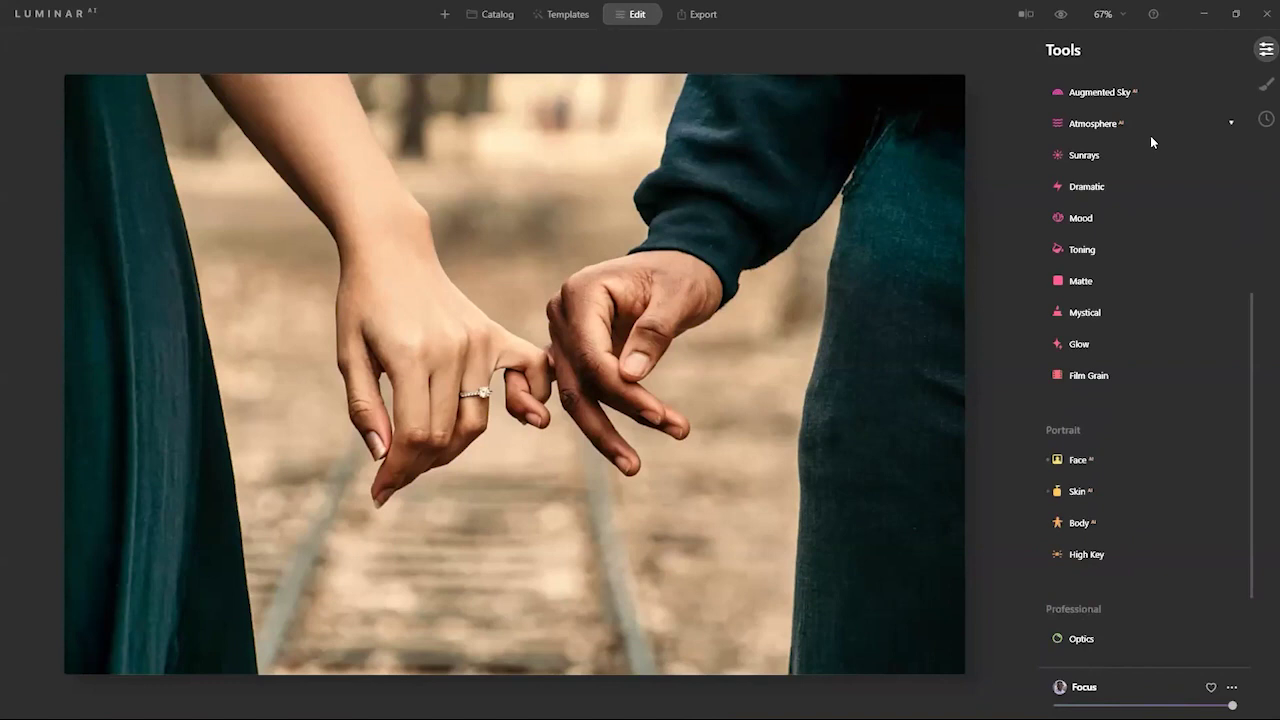
scroll(1151, 142, "up", 13)
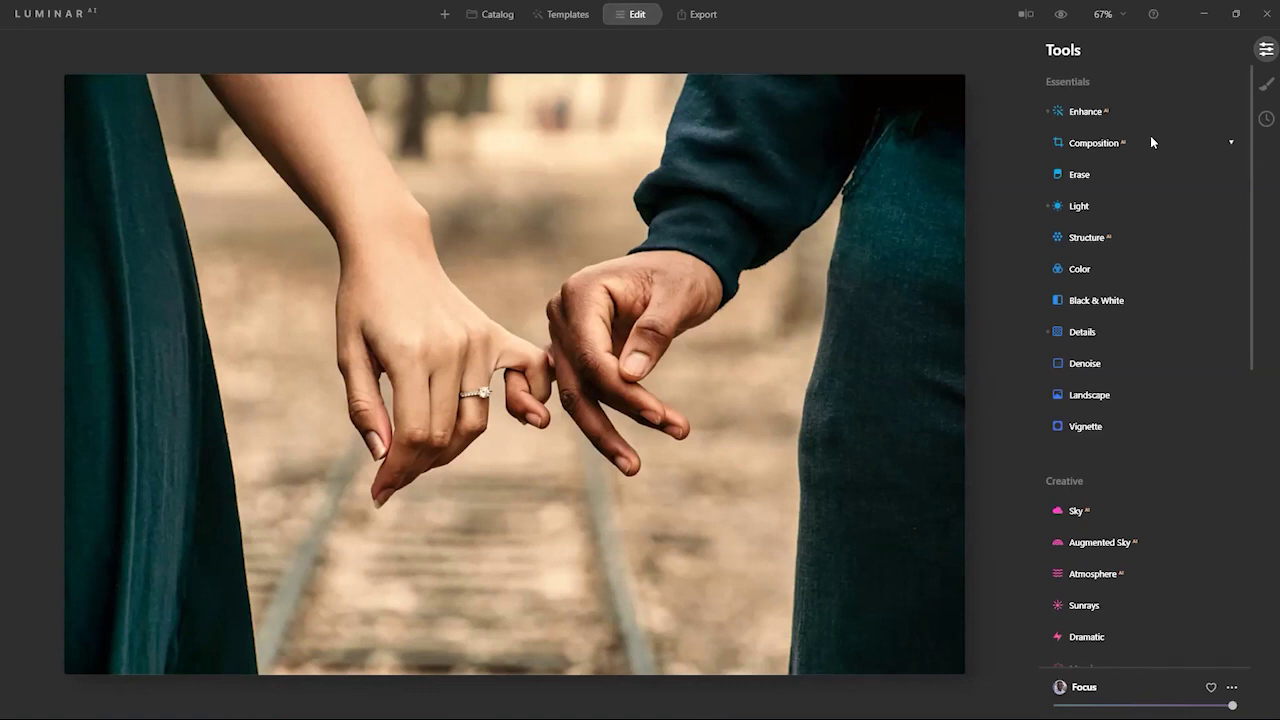
left_click(1086, 427)
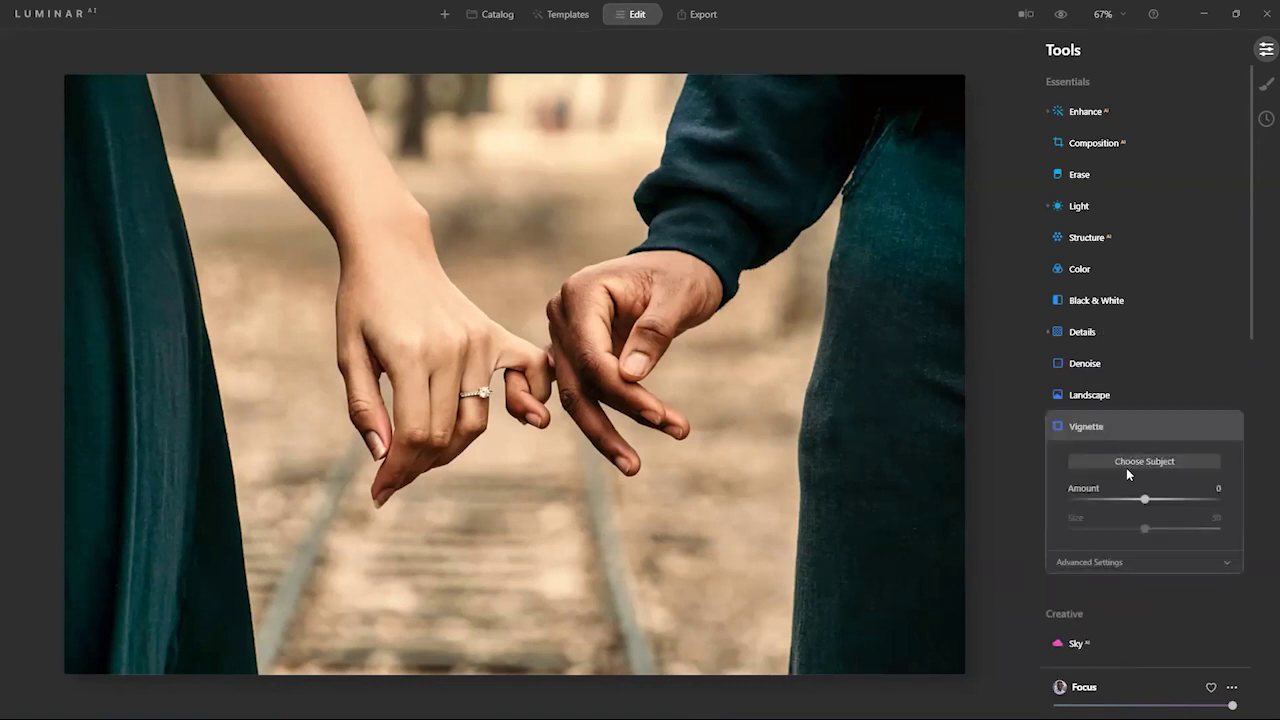
left_click(1134, 463)
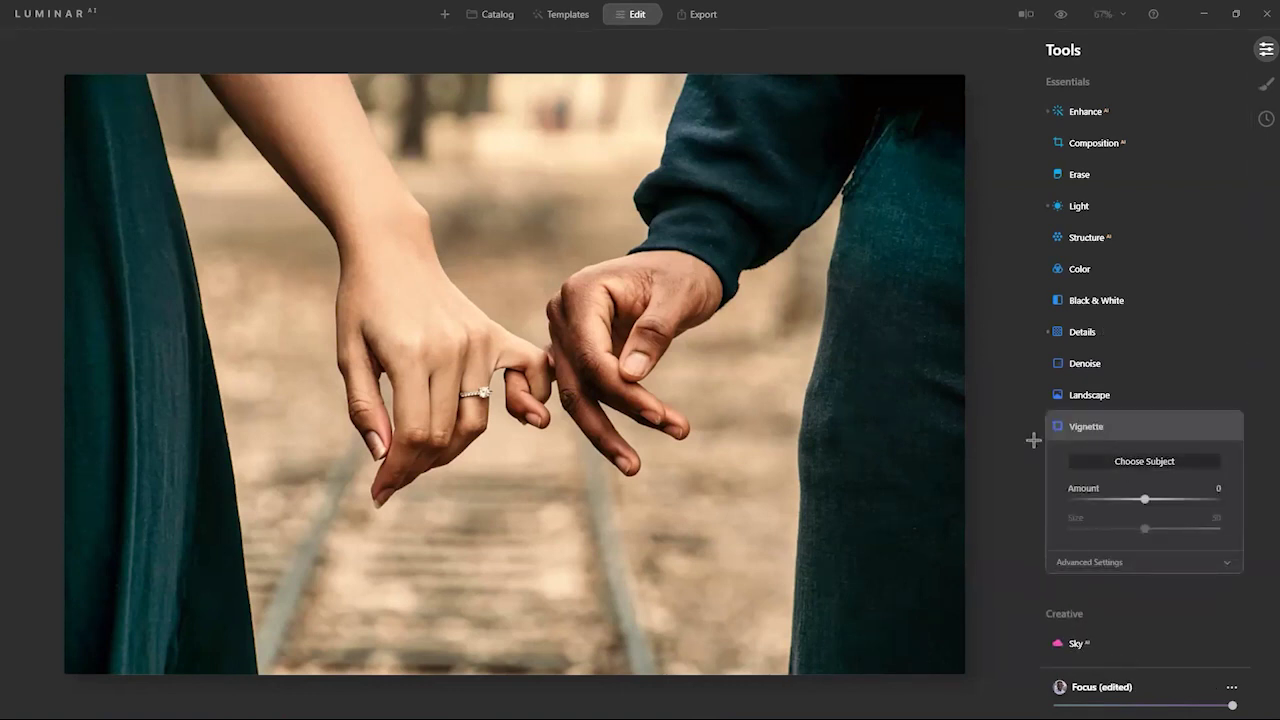
left_click(544, 344)
left_click_drag(1144, 499, 1035, 505)
left_click_drag(1146, 529, 1051, 529)
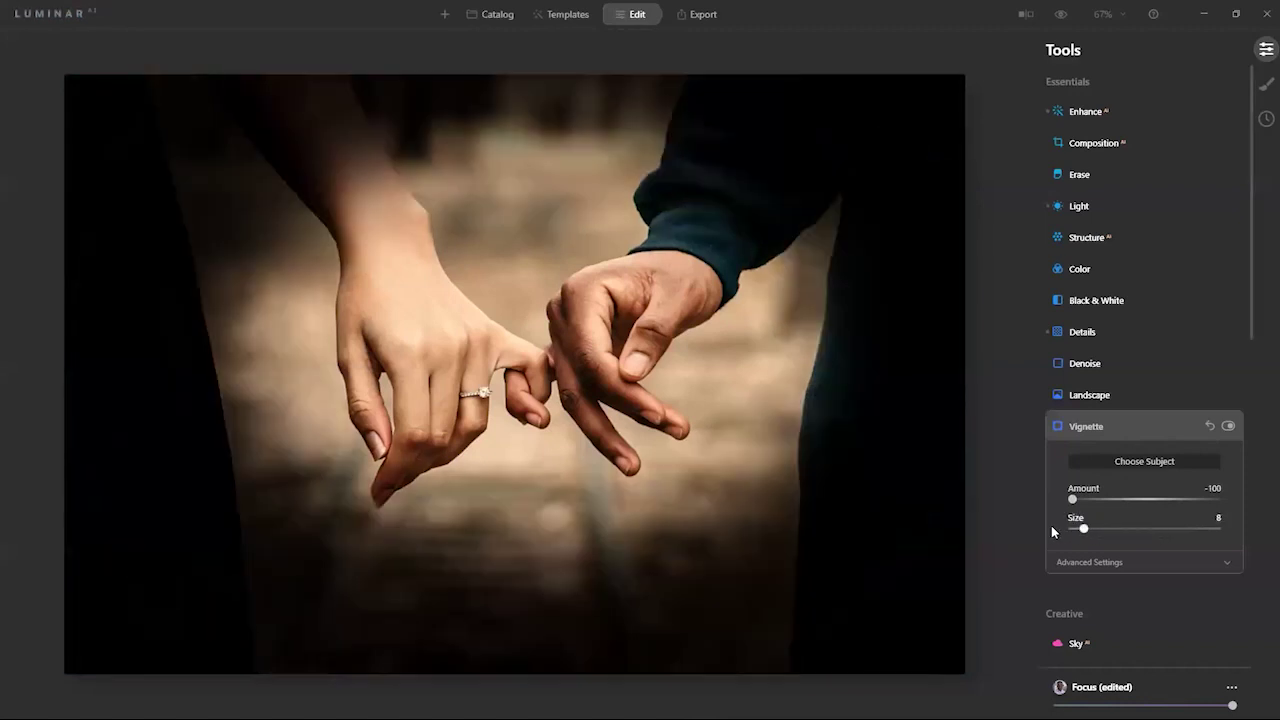
- Try the vignette centre at several spots around the photo, and place it back on the linked fingers
left_click(191, 563)
left_click(198, 258)
left_click(649, 206)
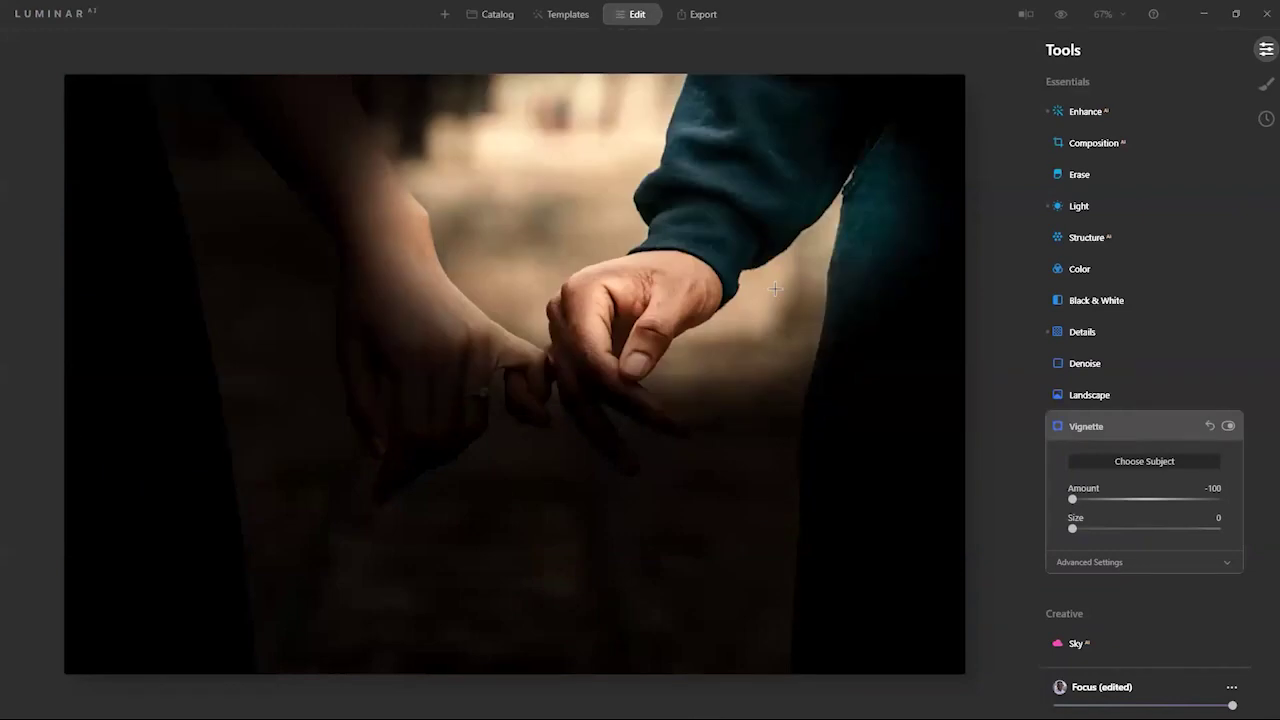
left_click(840, 374)
left_click(575, 356)
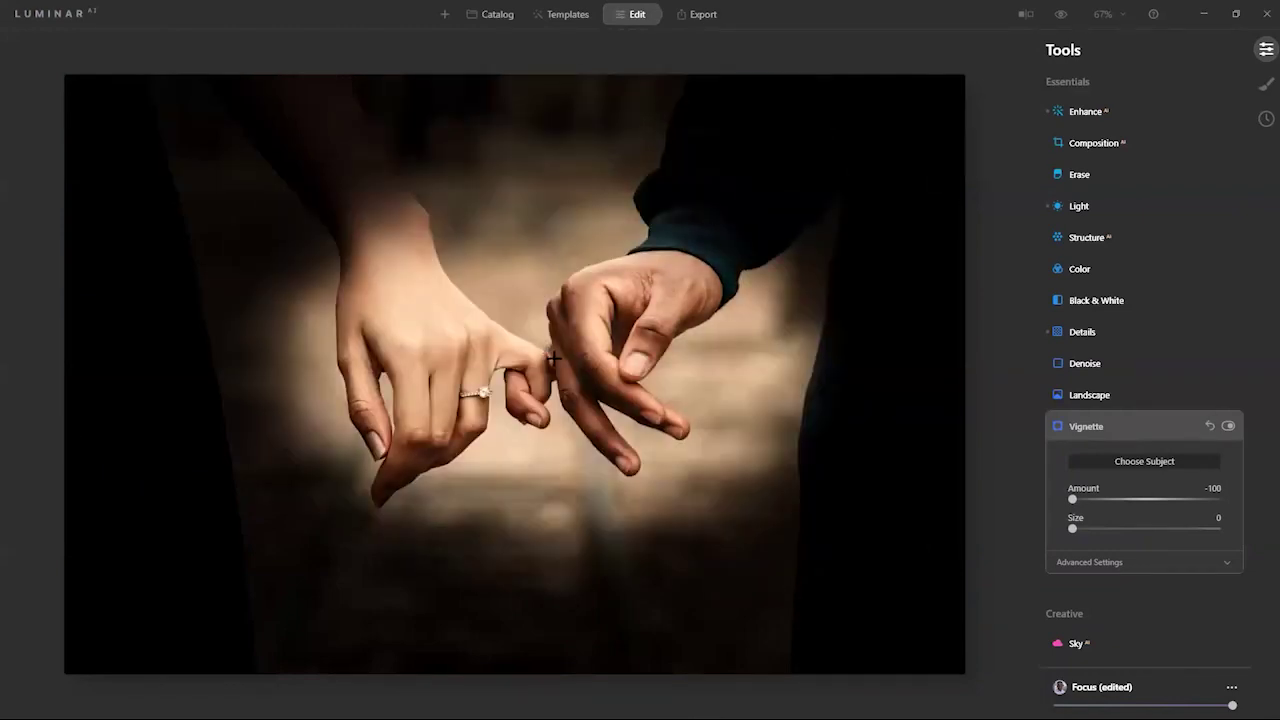
- Set the vignette's Size to 22, Amount to -27 and Inner Light to 3, and compare the photo with the vignette off and on
left_click_drag(1073, 529, 1104, 530)
left_click_drag(1072, 499, 1125, 506)
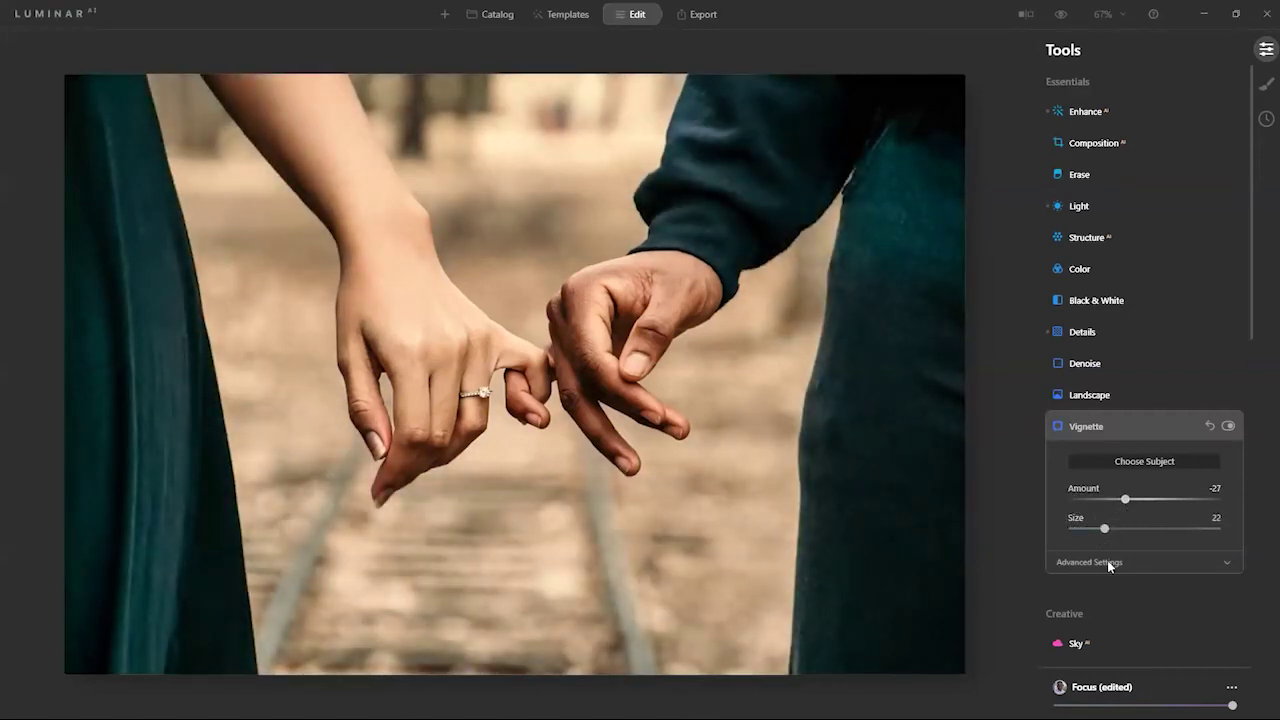
left_click(1108, 566)
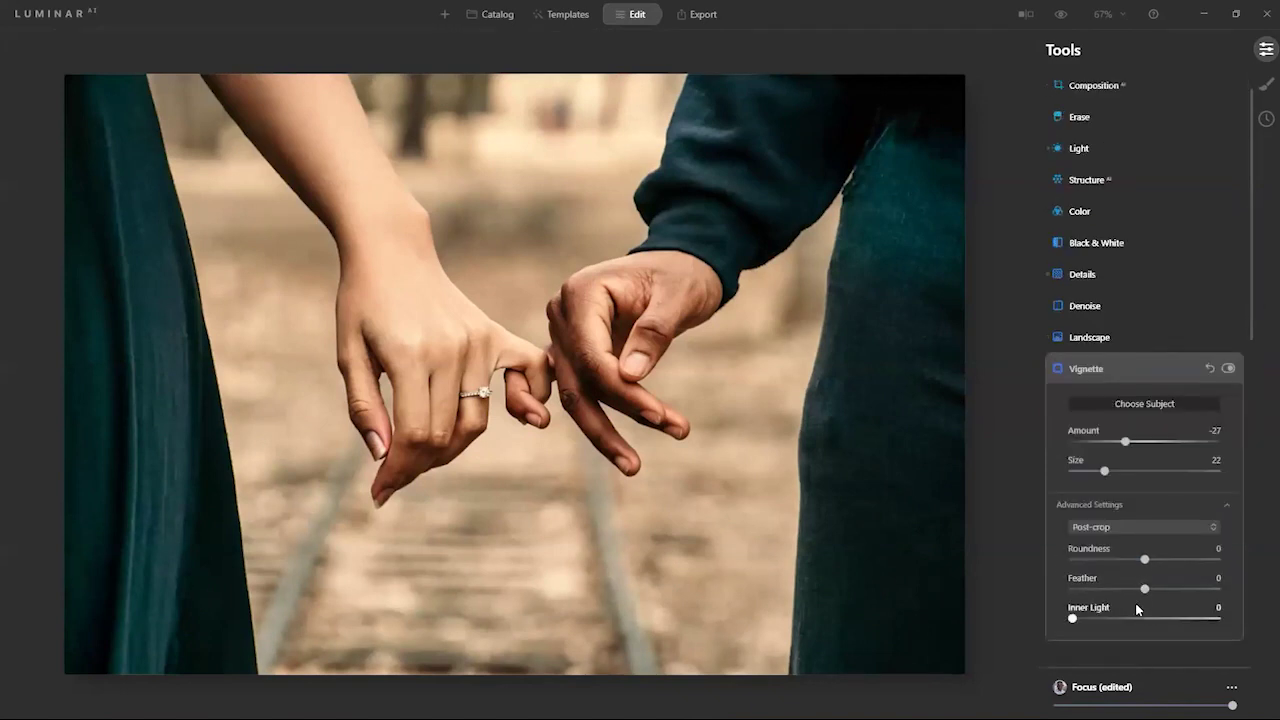
mouse_move(1073, 619)
left_mouse_down()
mouse_move(1167, 630)
mouse_move(1090, 630)
left_mouse_up()
left_click(1228, 368)
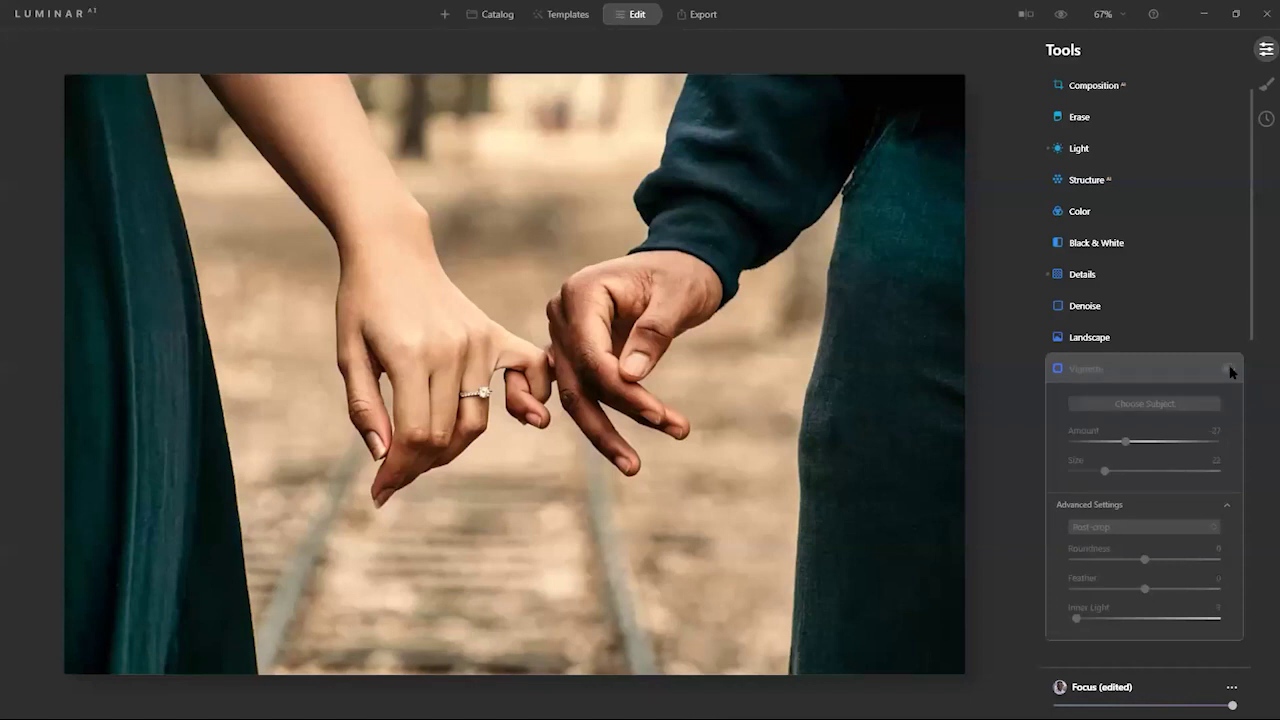
left_click(1228, 368)
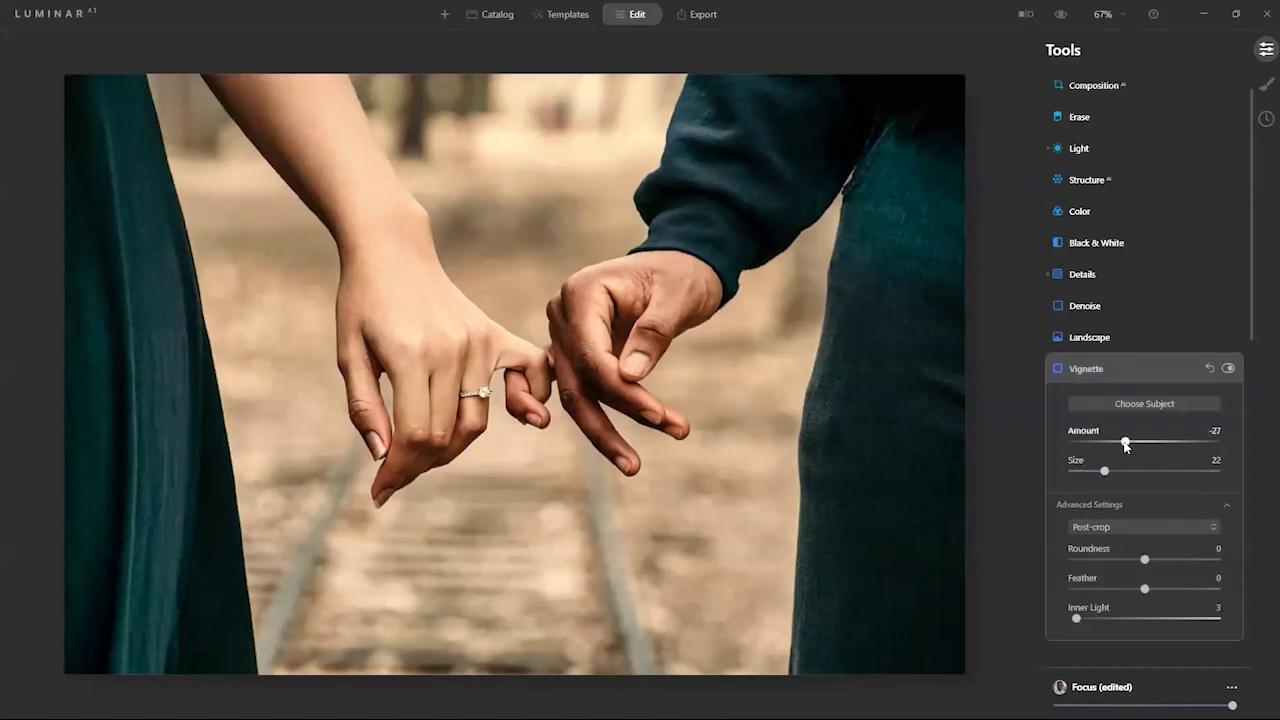
- Strengthen the vignette to an Amount of -58, comparing the photo with and without it, and close its settings
left_click(1076, 442)
left_click(1095, 442)
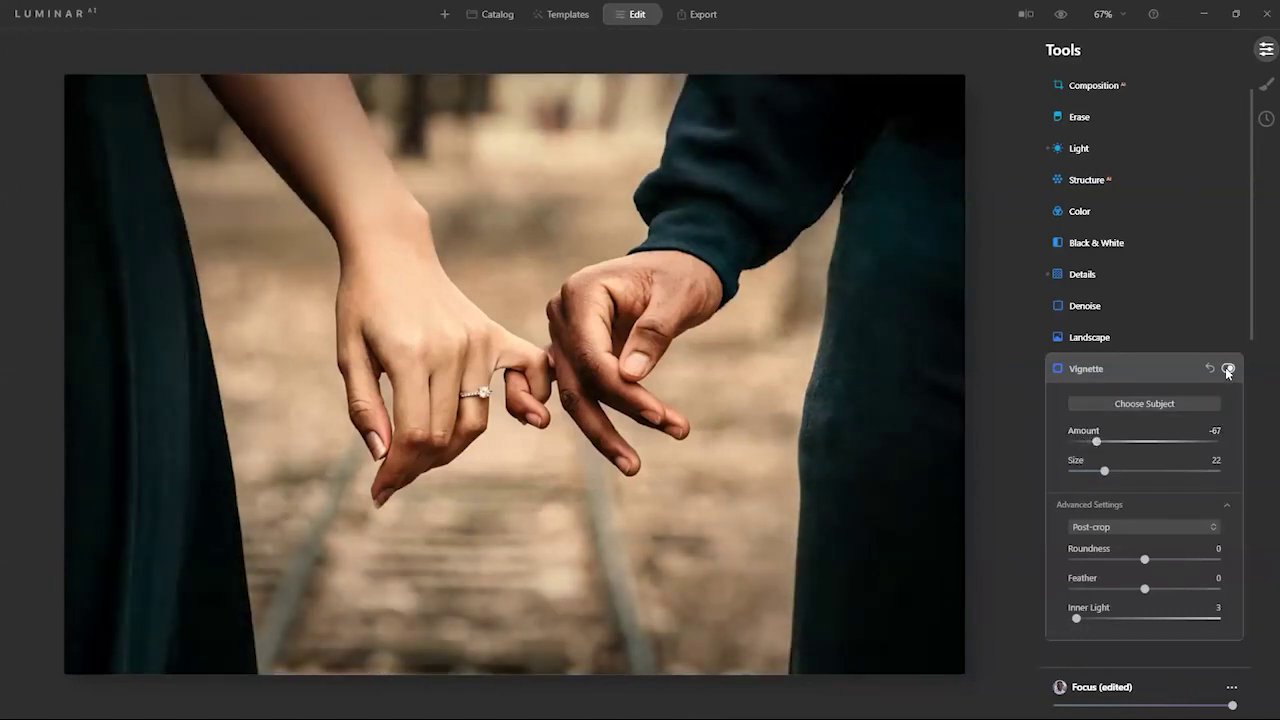
left_click(1228, 369)
left_click(1228, 369)
left_click_drag(1094, 442, 1101, 442)
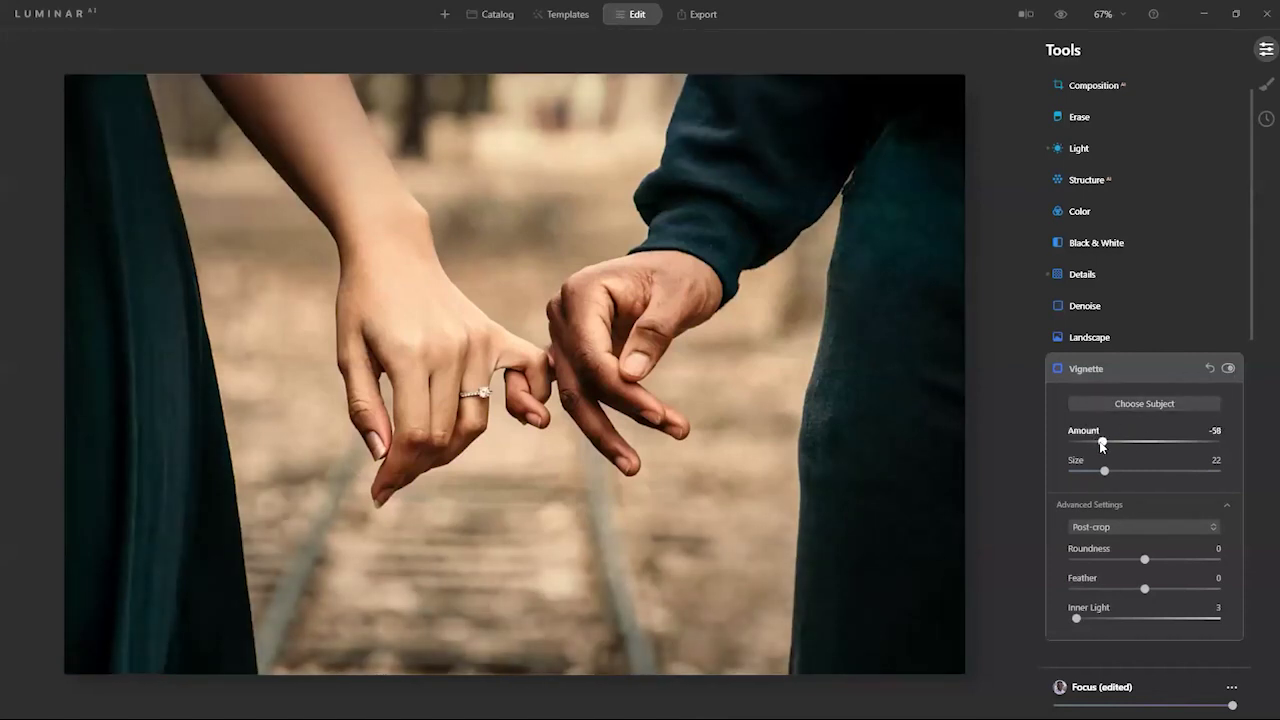
left_click(1228, 369)
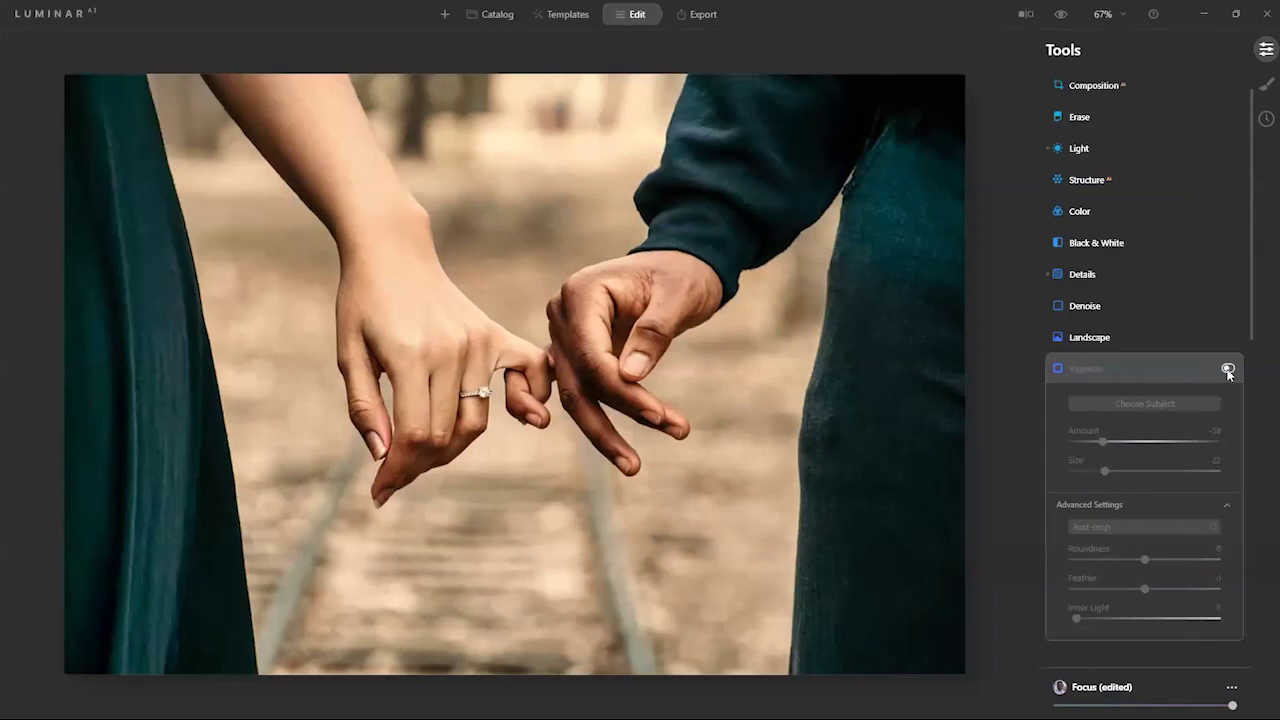
left_click(1228, 369)
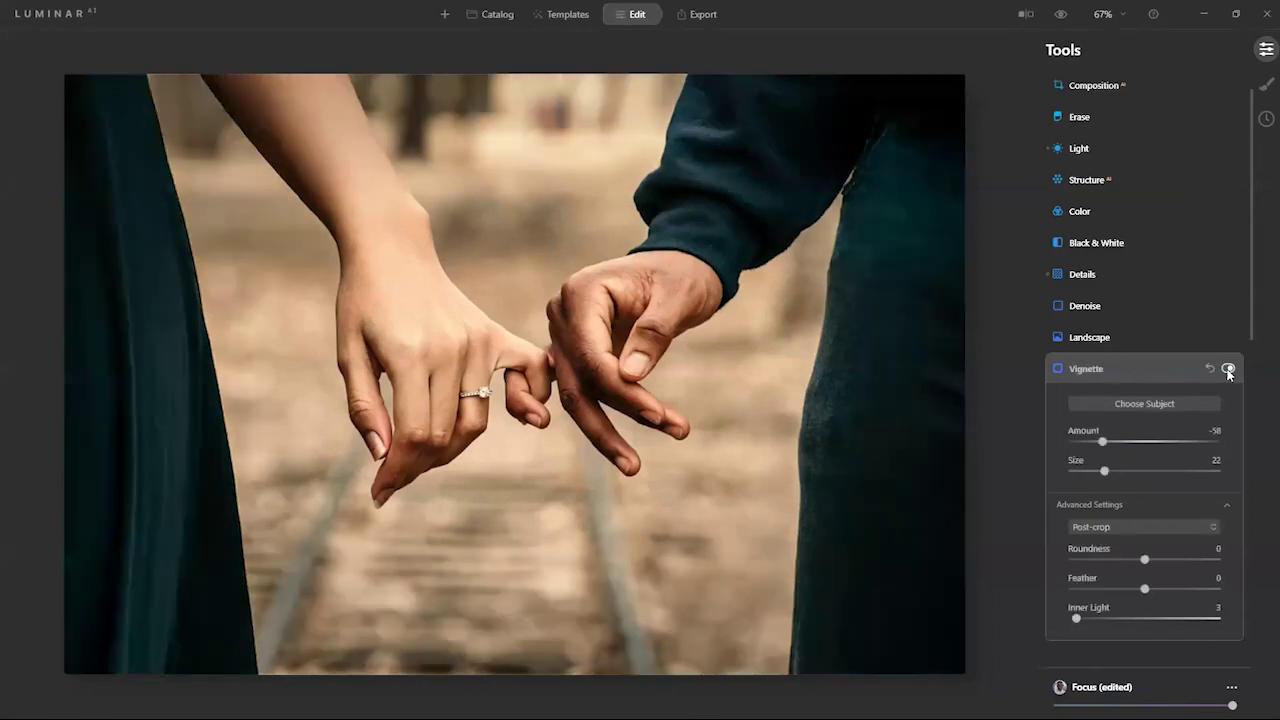
left_click(1082, 372)
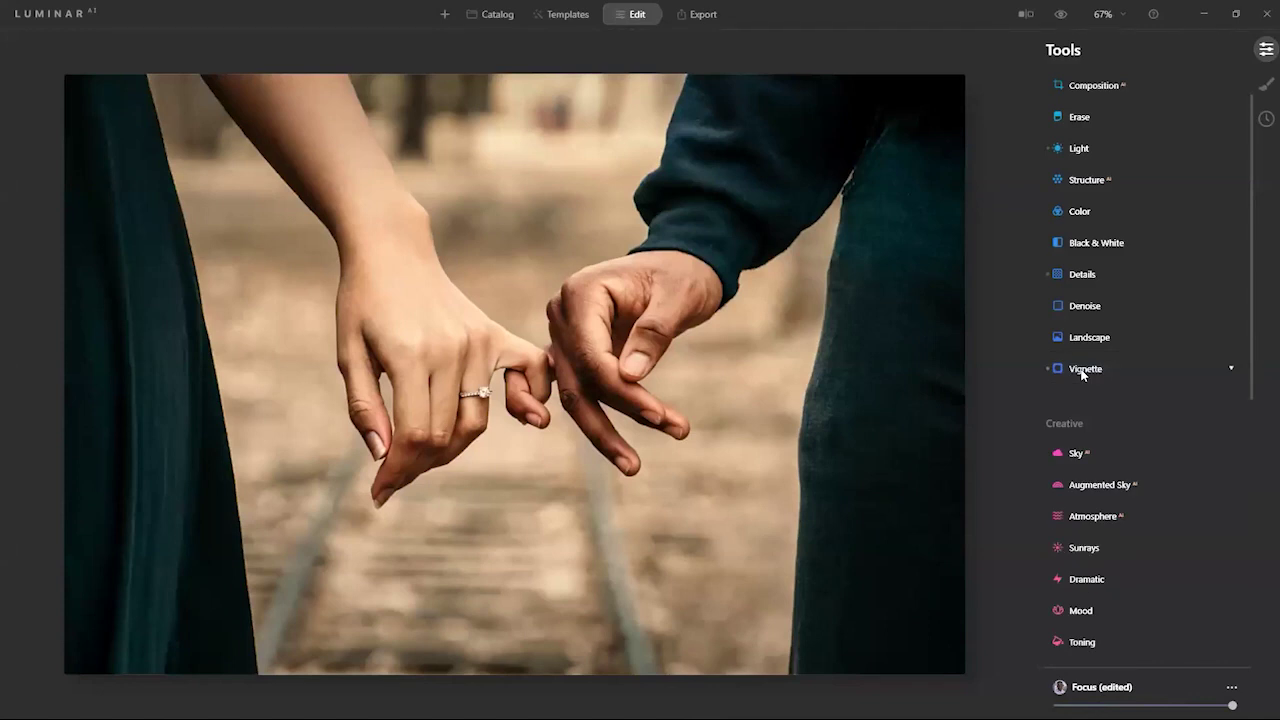
- Return to the catalog and add the single colour portrait JPG "0136-starting point" from the Photography folder on the C: drive
left_click(568, 16)
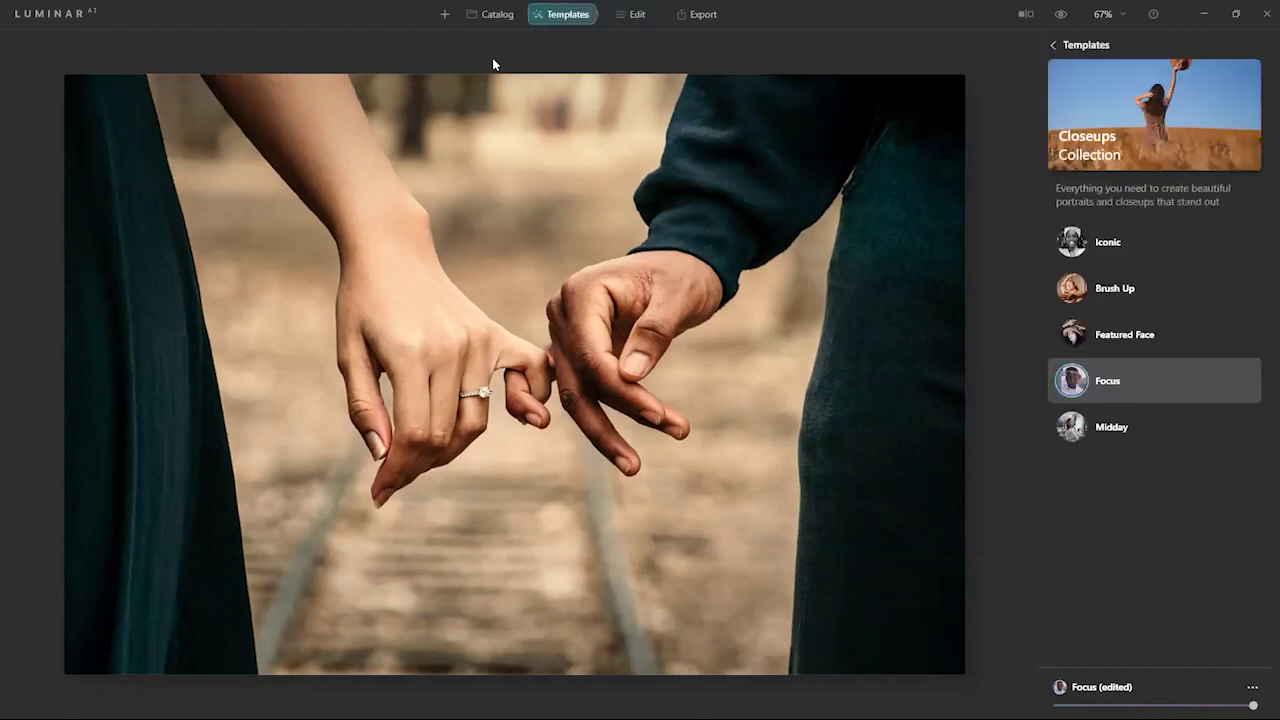
left_click(497, 16)
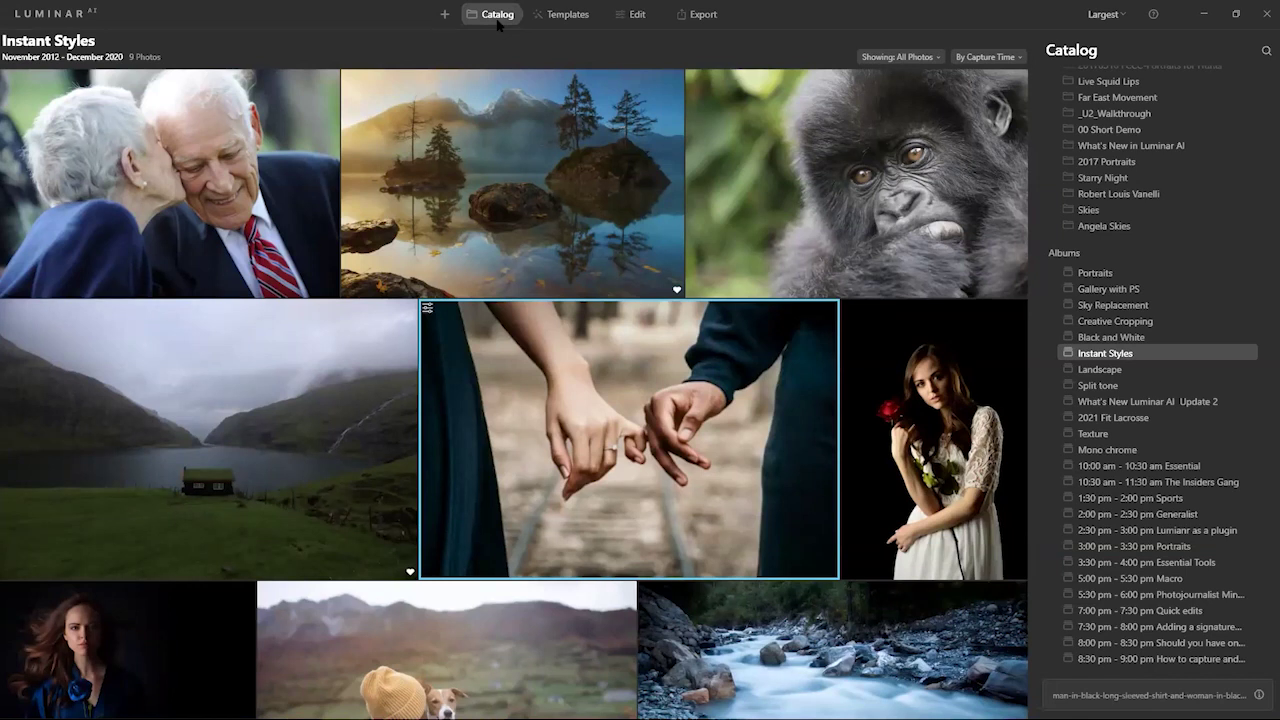
left_click(444, 18)
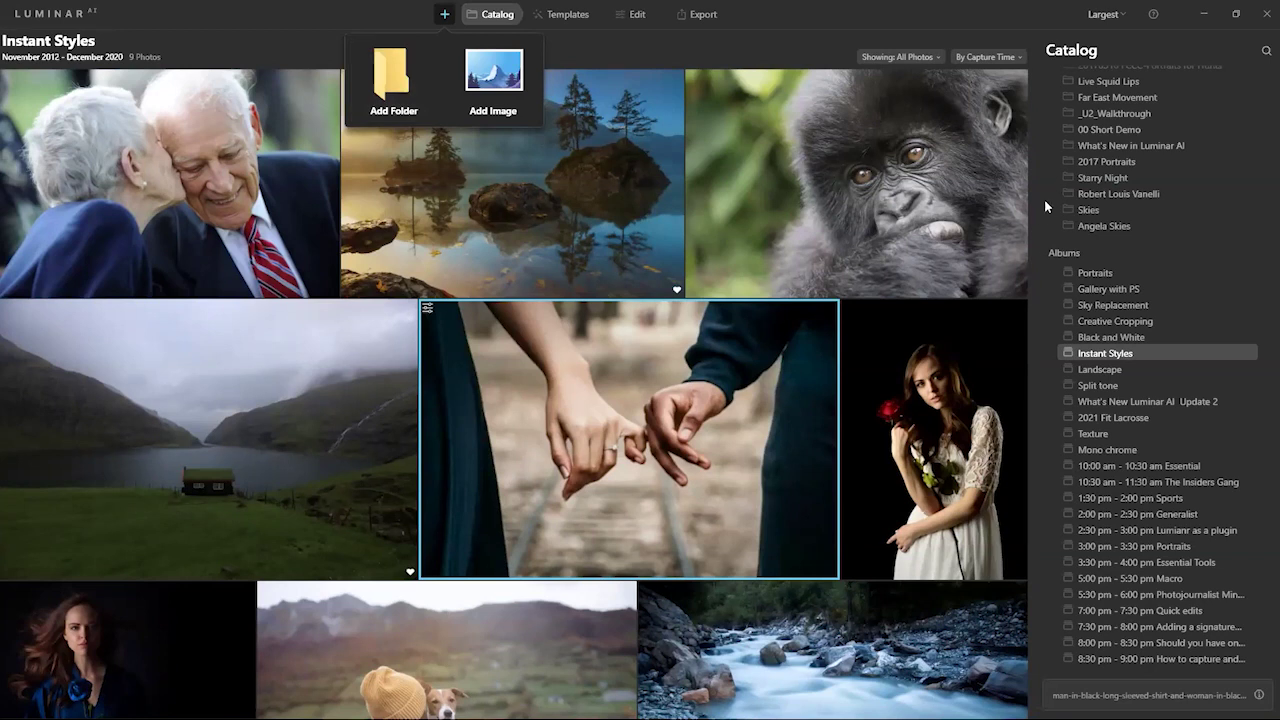
key("Down")
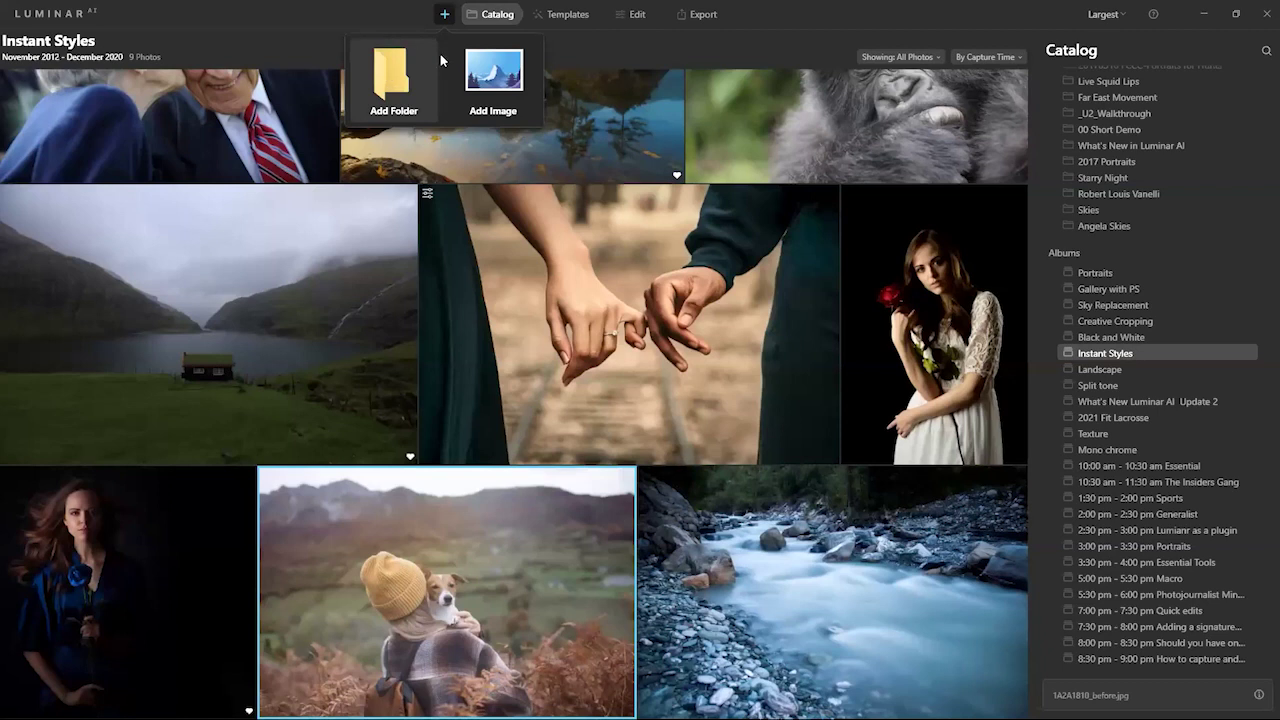
left_click(491, 80)
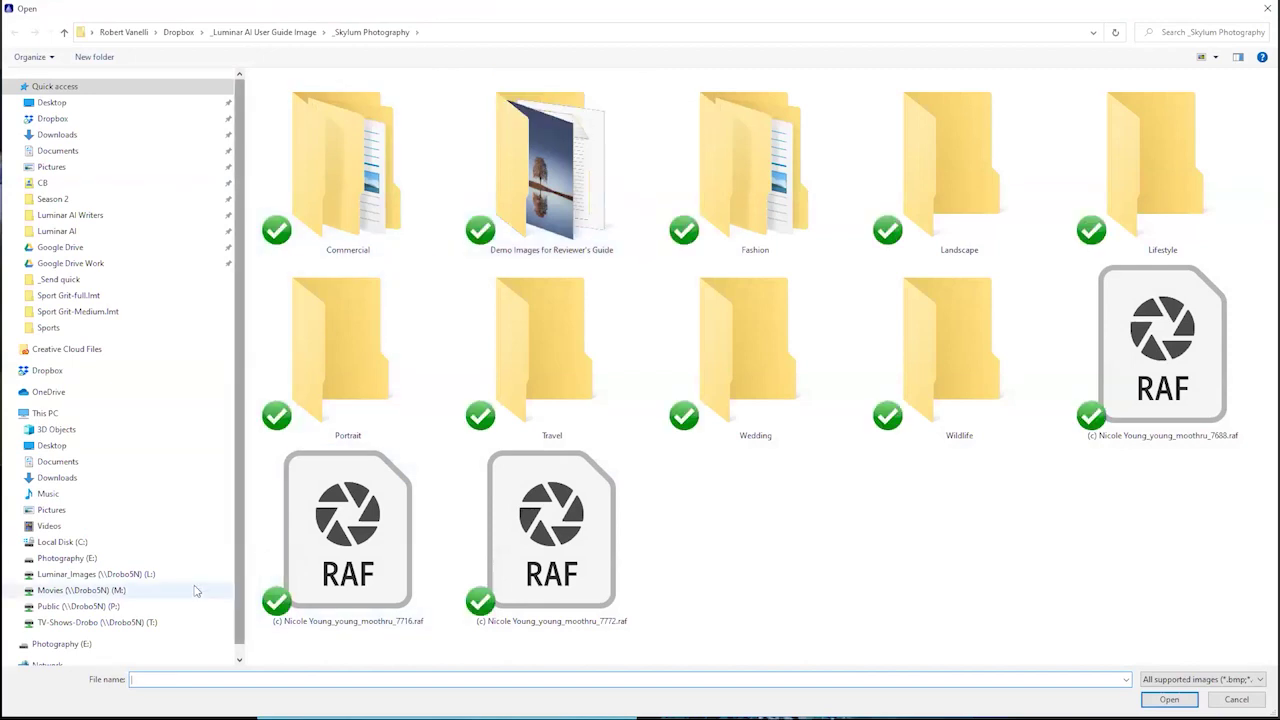
left_click(80, 543)
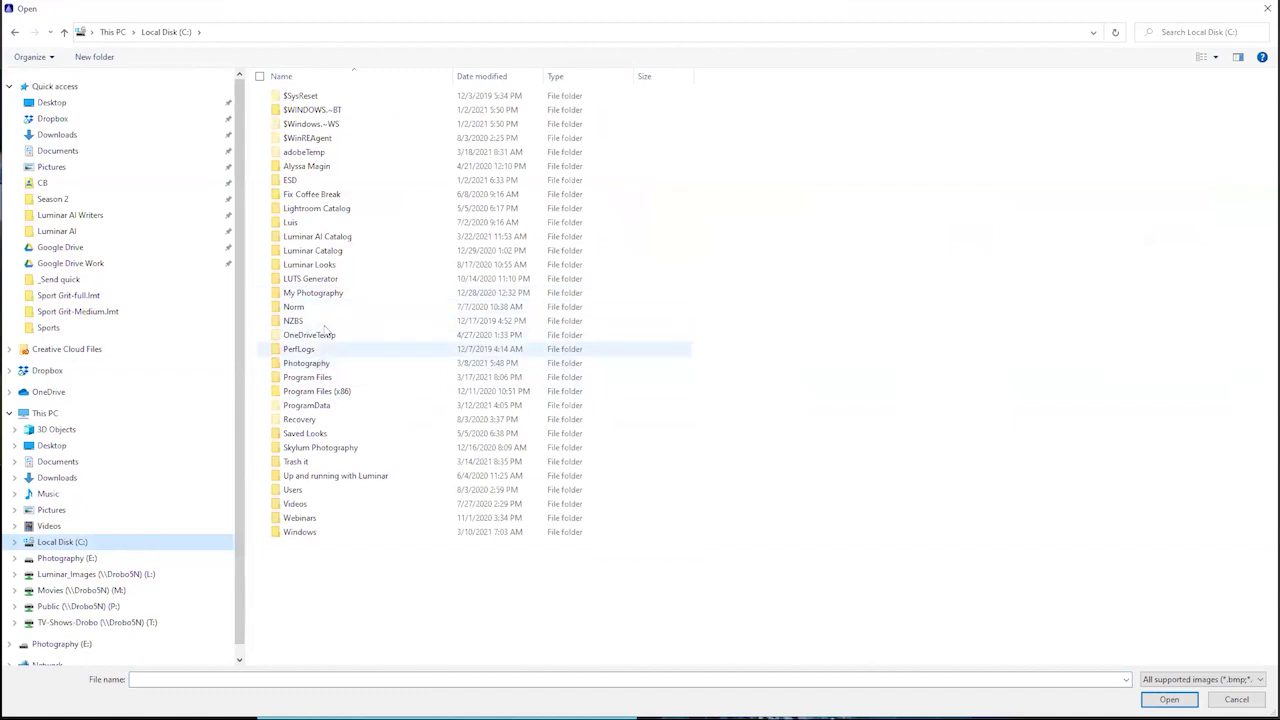
left_click(326, 365)
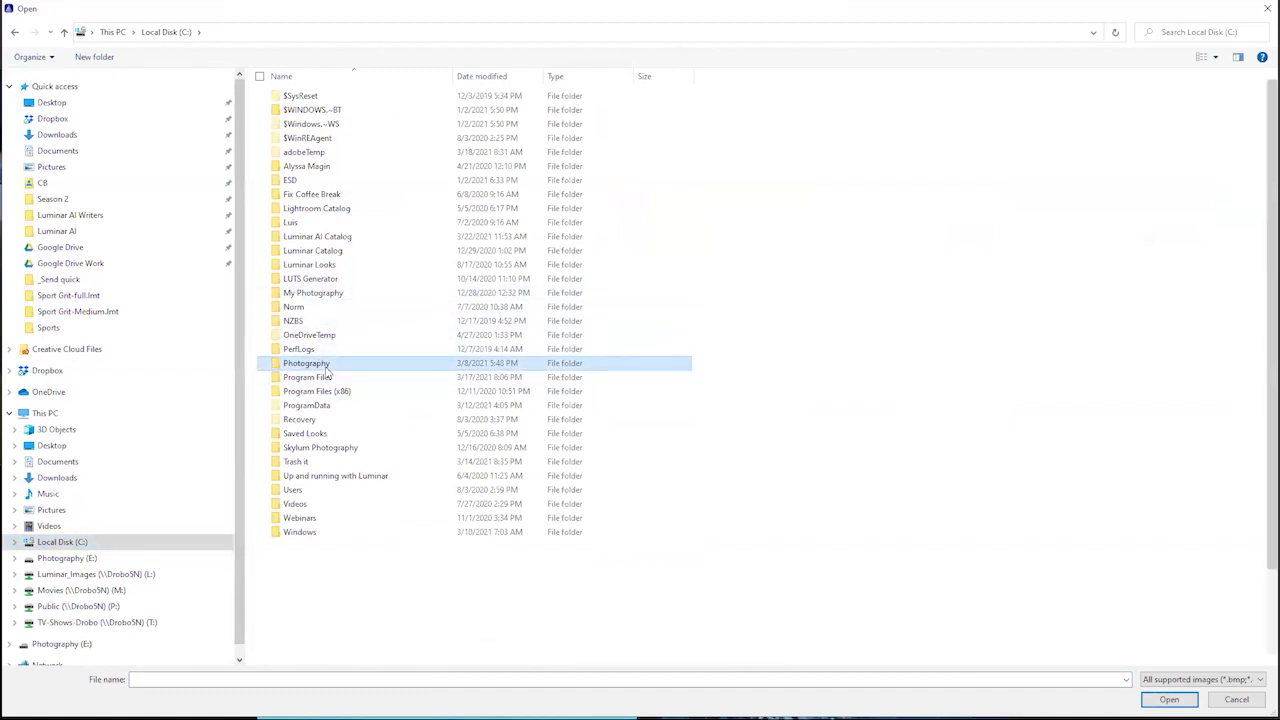
double_click(326, 366)
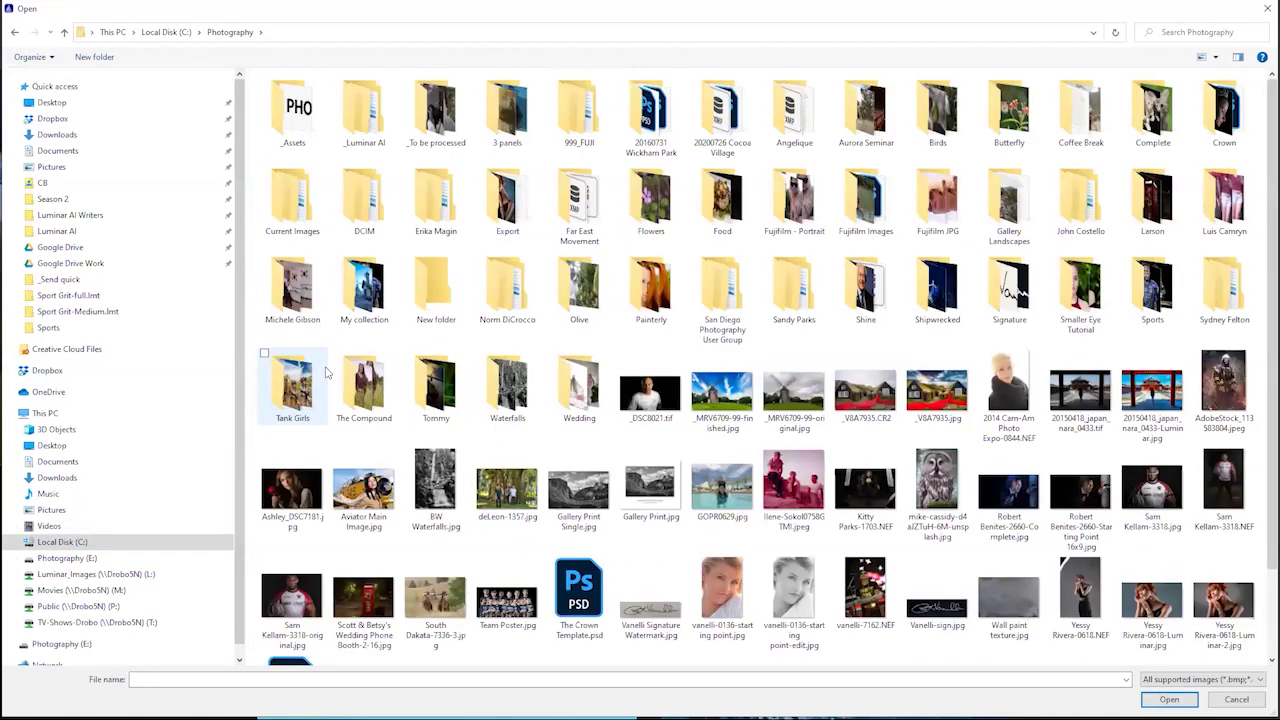
left_click(725, 585)
left_click(1169, 699)
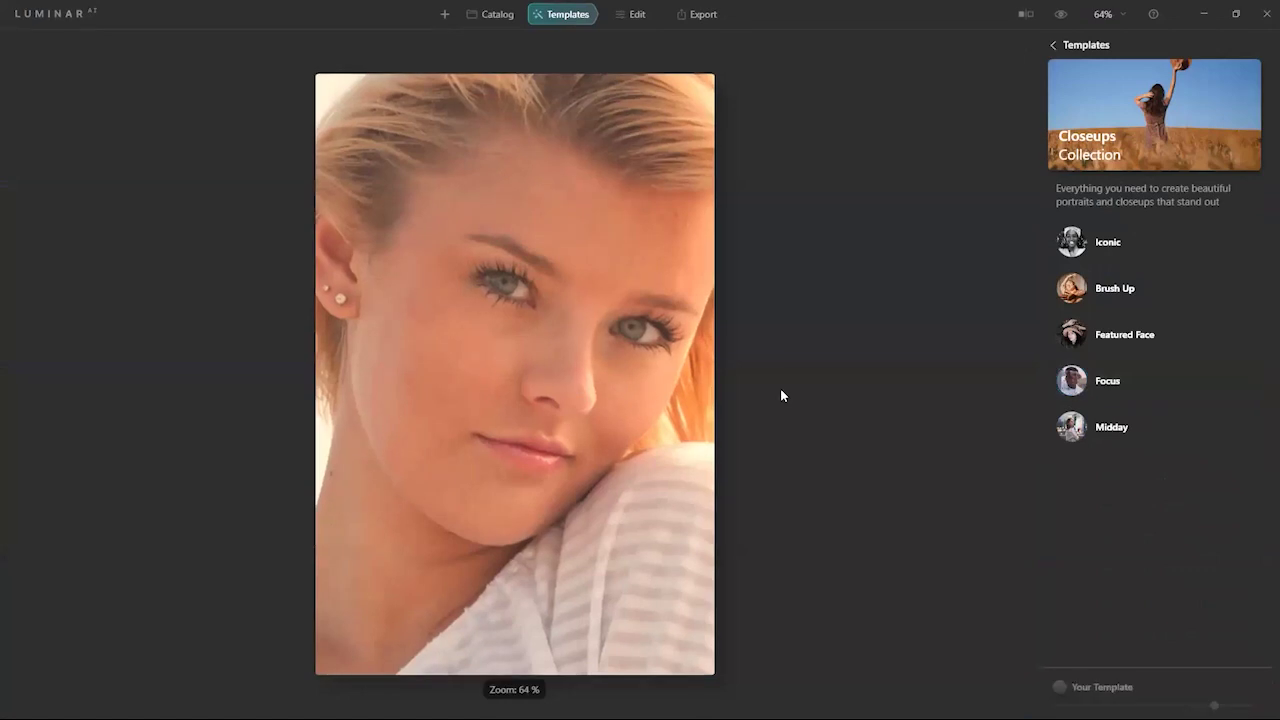
- Look through the Single Image Edits collection in the catalog and reopen the portrait of the blonde woman
left_click(495, 15)
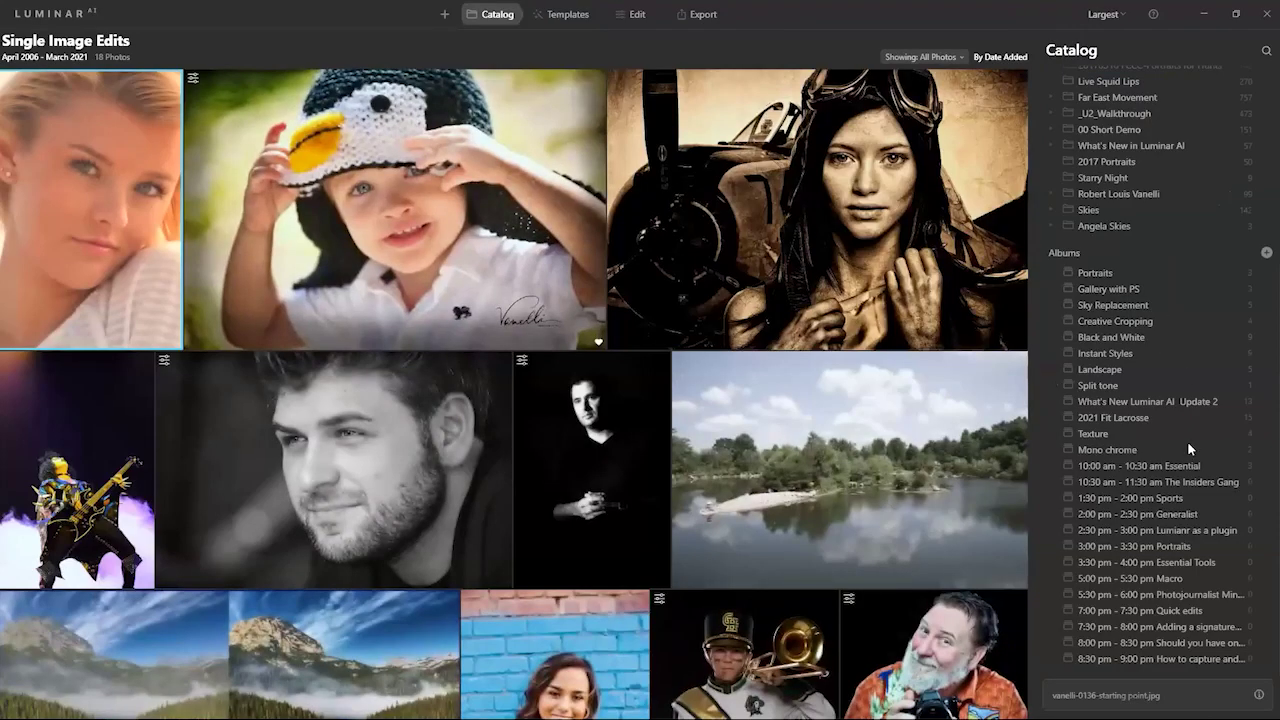
scroll(1145, 200, "up", 6)
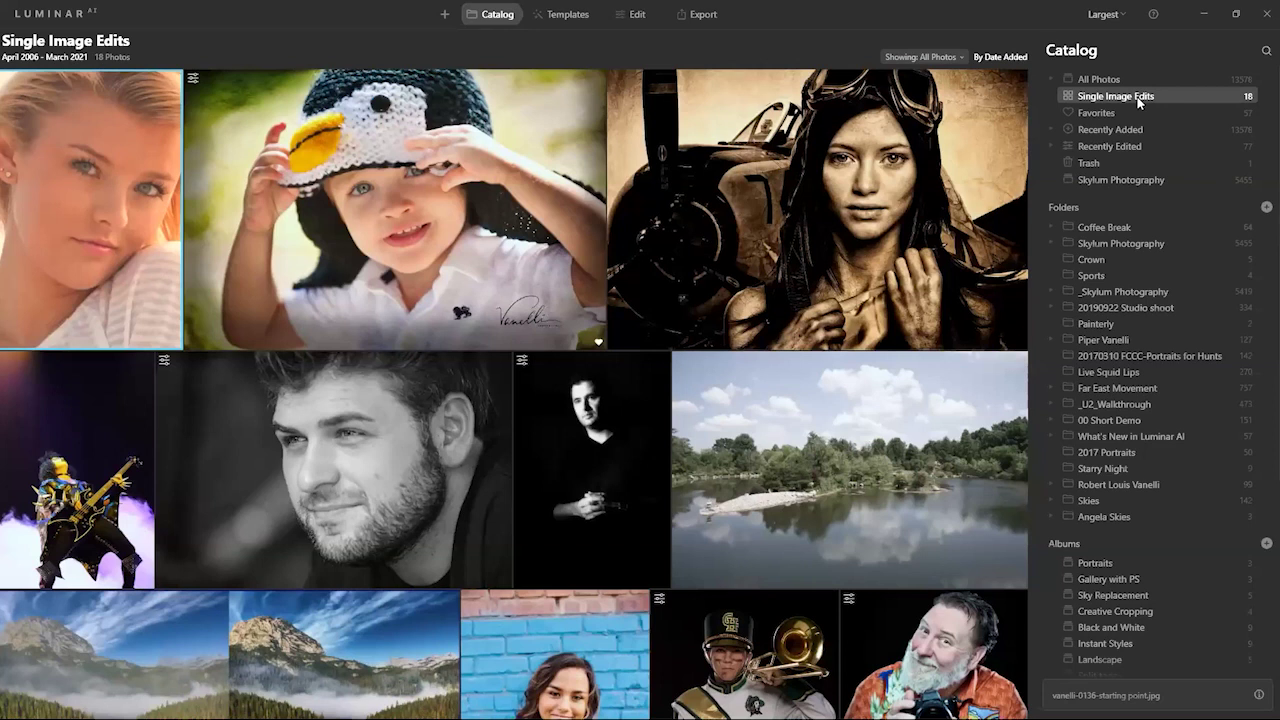
double_click(57, 155)
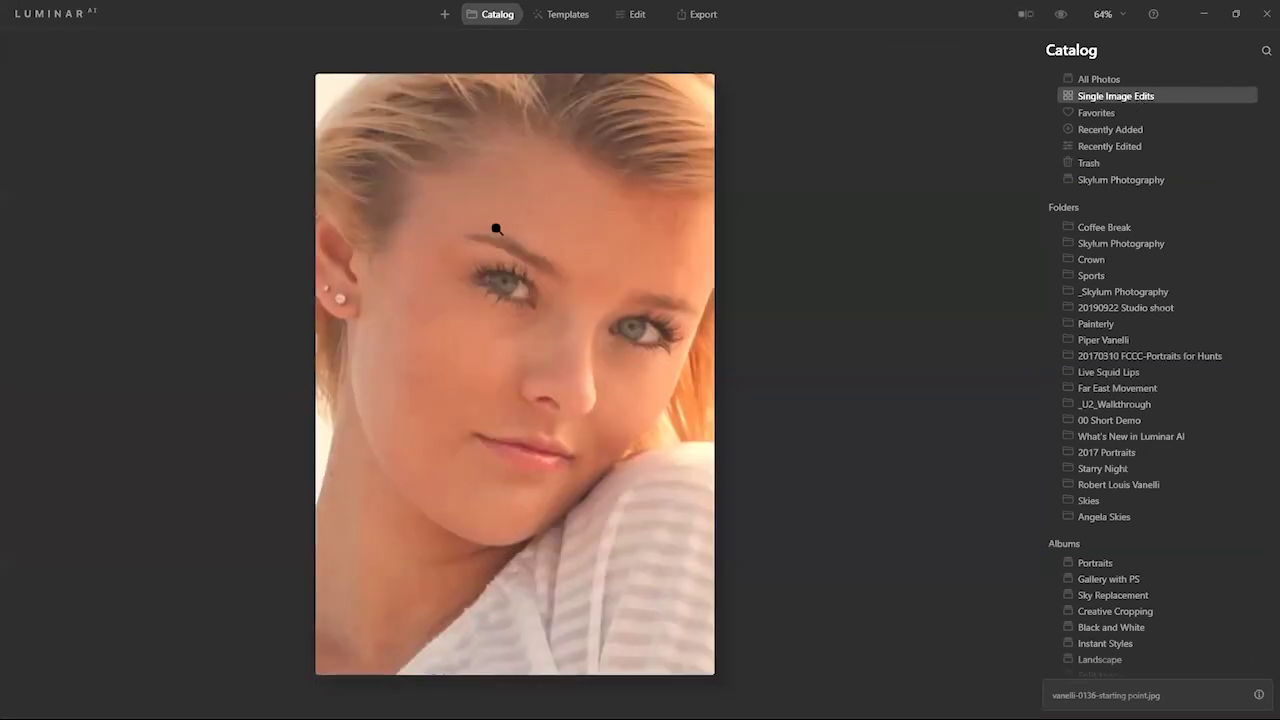
- Try the Soulful, Film Grain and Low Key templates from the suggested Monochrome collection on the portrait
left_click(563, 21)
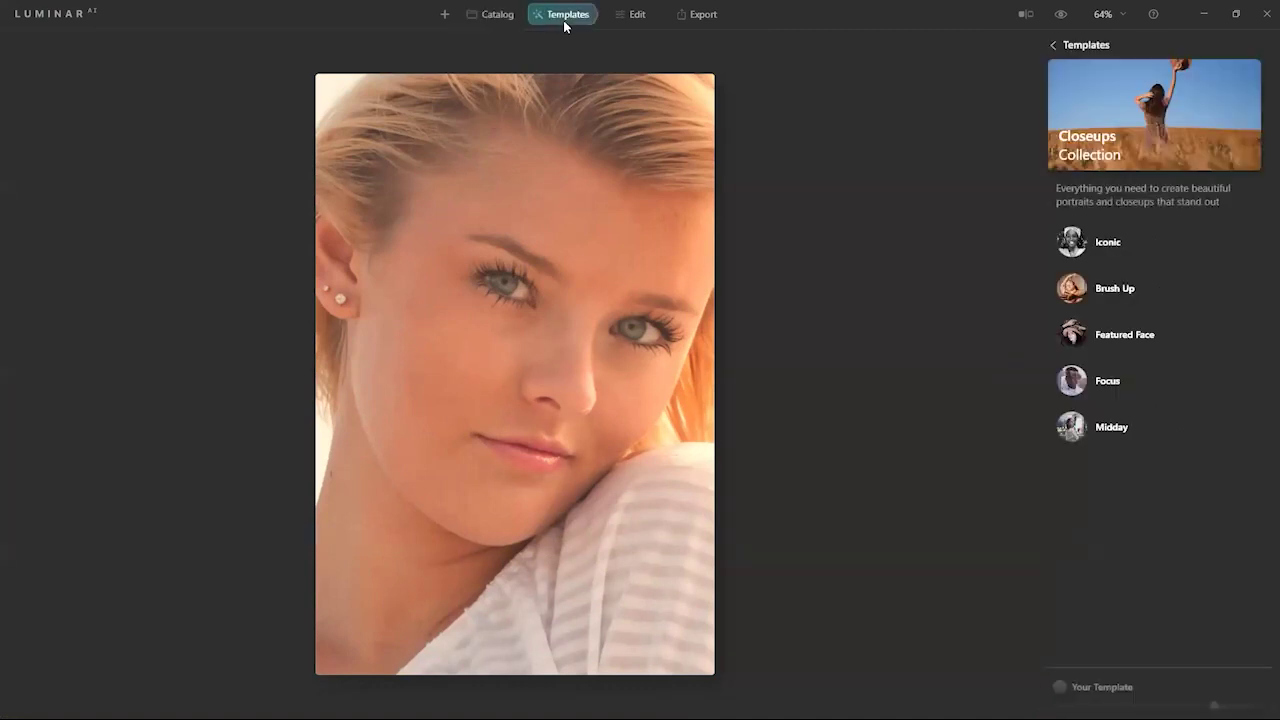
left_click(1052, 47)
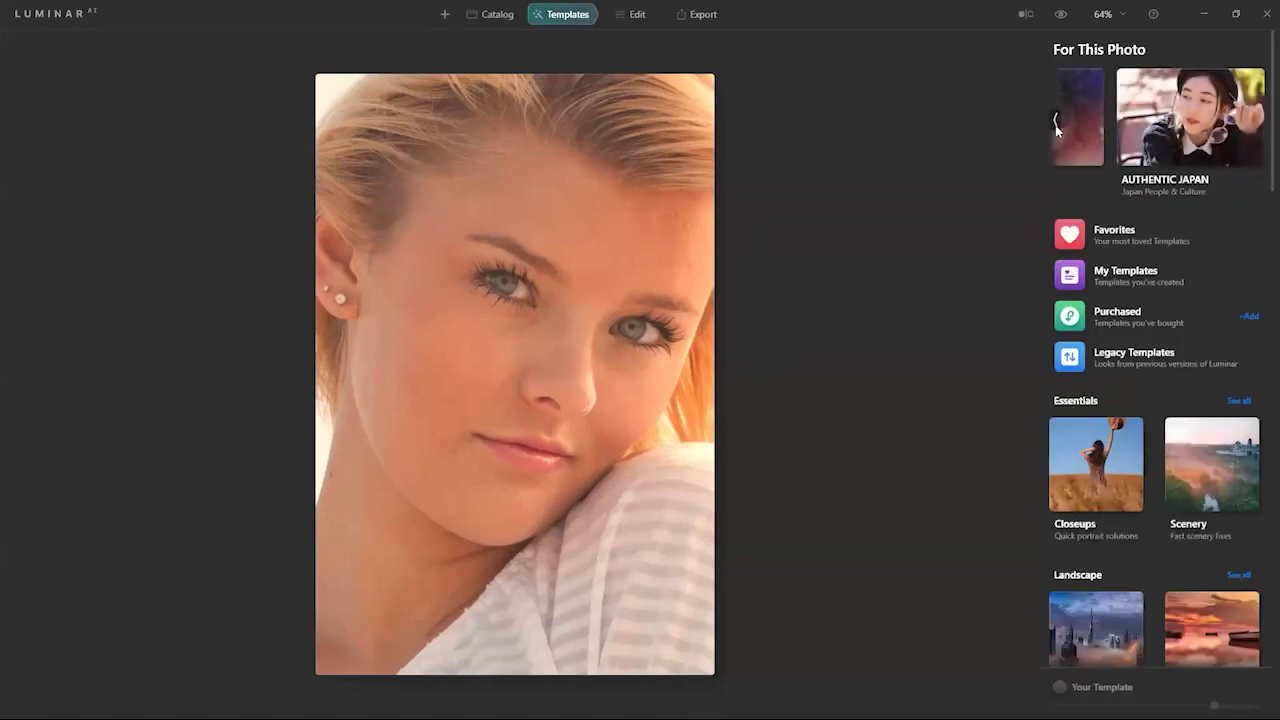
left_click(1056, 122)
left_click(1056, 122)
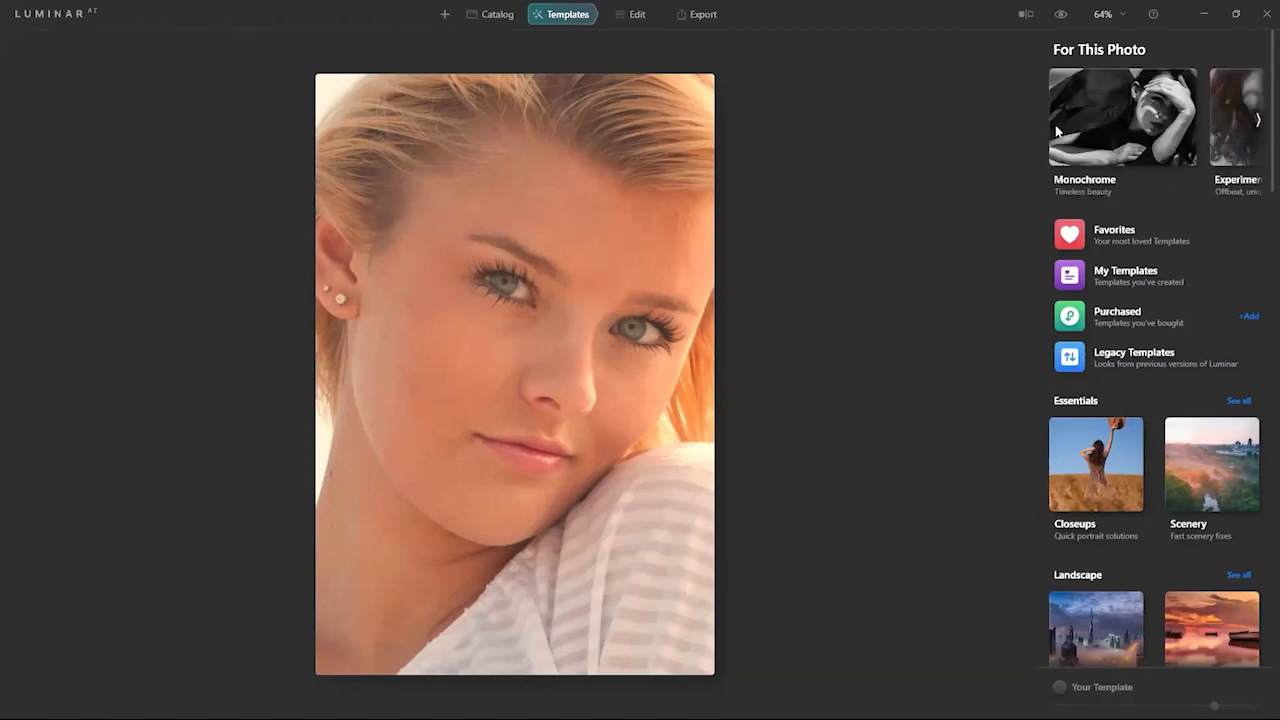
left_click(1126, 130)
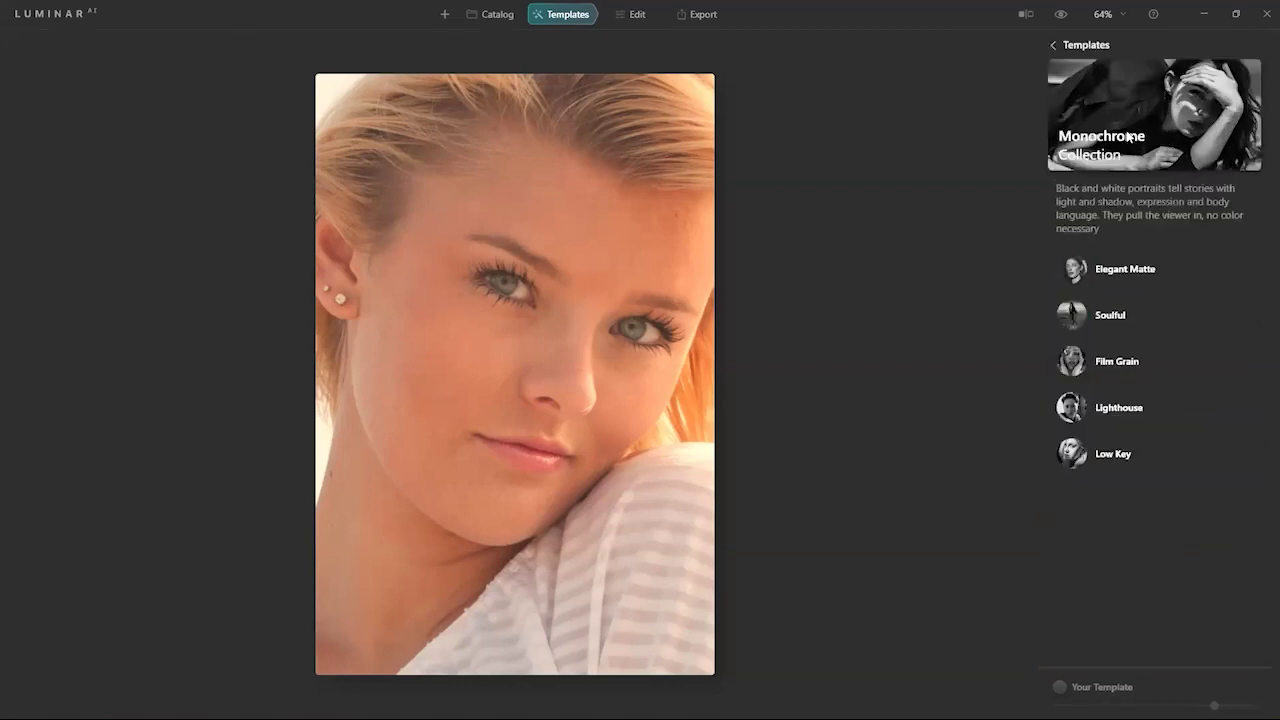
left_click(1080, 316)
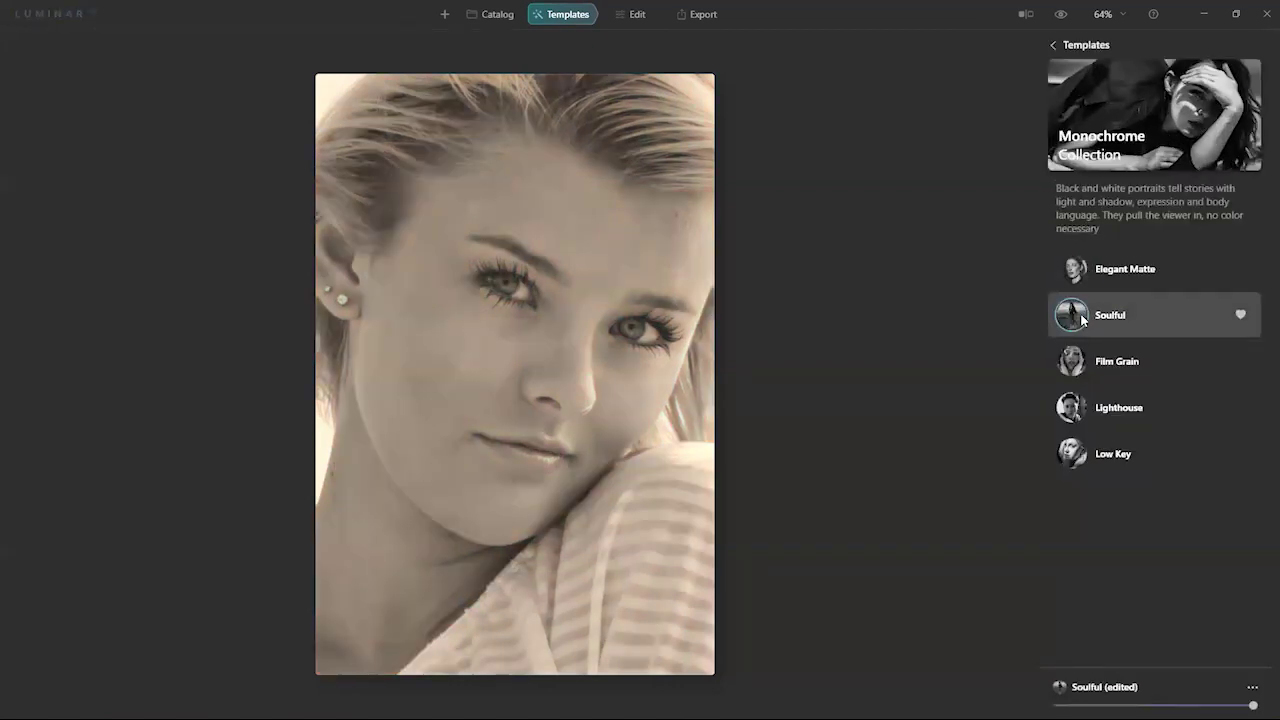
left_click(1080, 362)
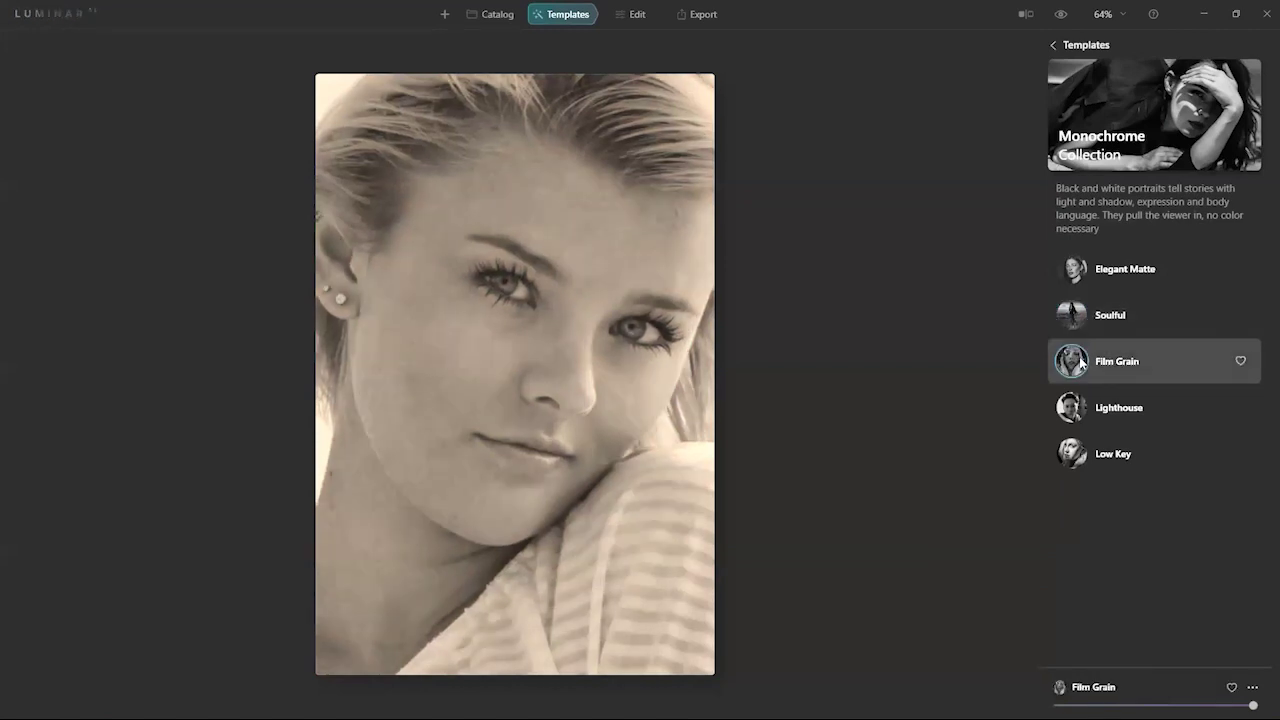
left_click(1076, 454)
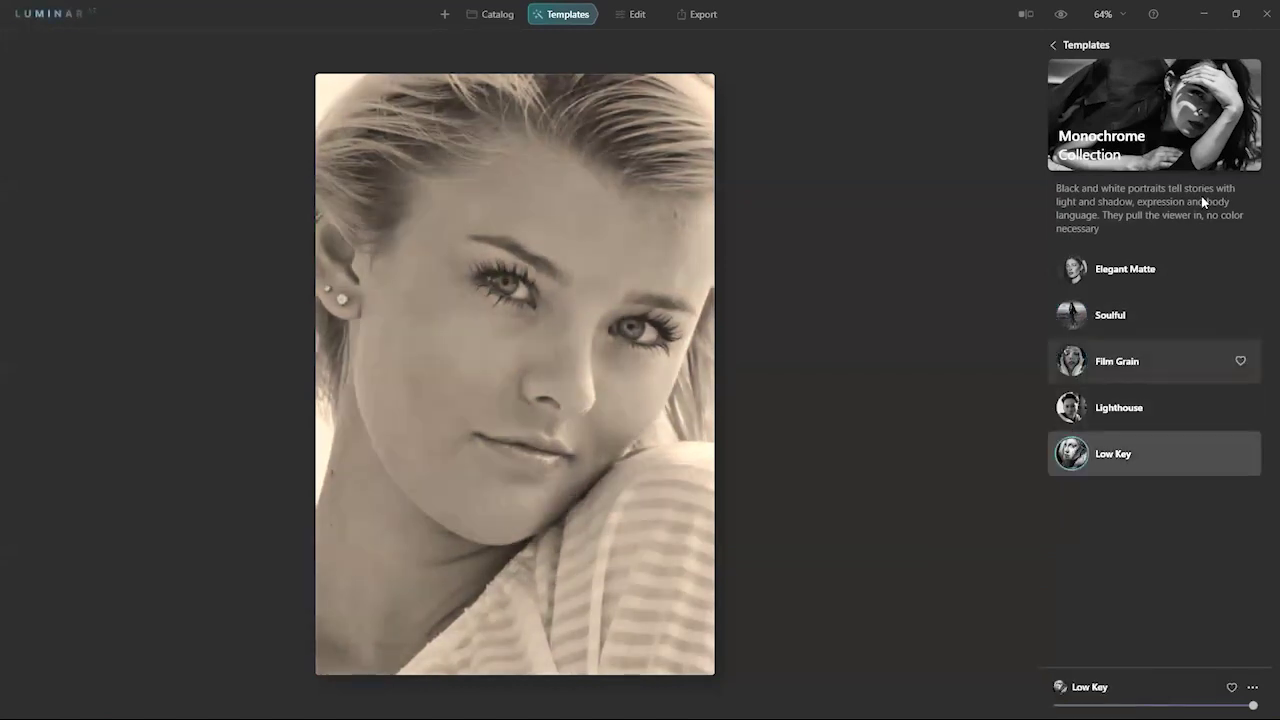
- Apply the Cold Frame template from the suggested Experimental collection to the portrait
left_click(1053, 46)
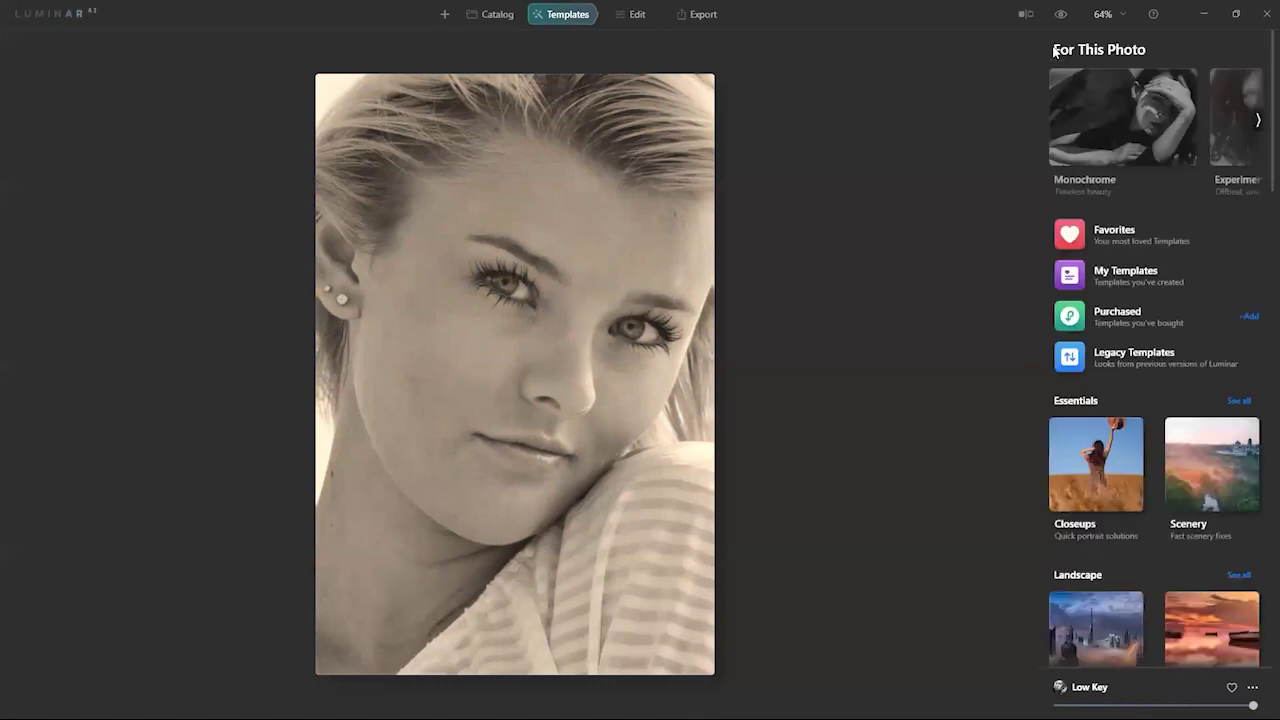
left_click(1257, 120)
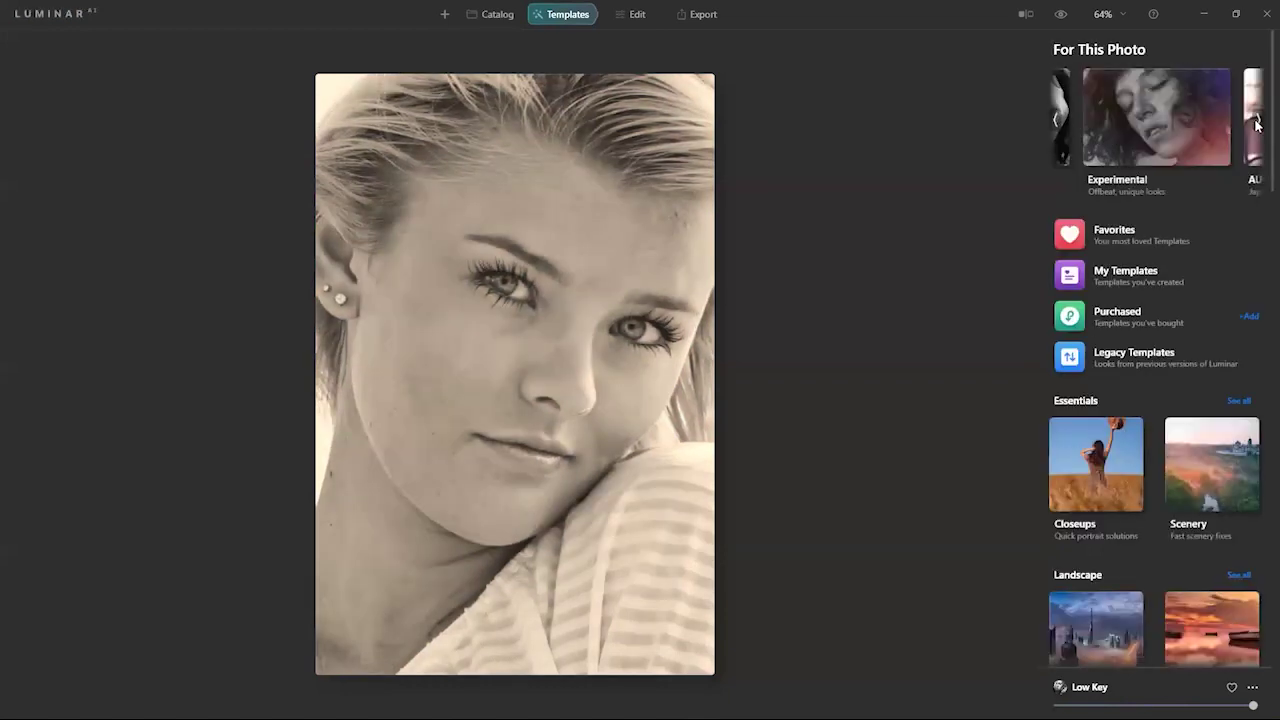
left_click(1117, 135)
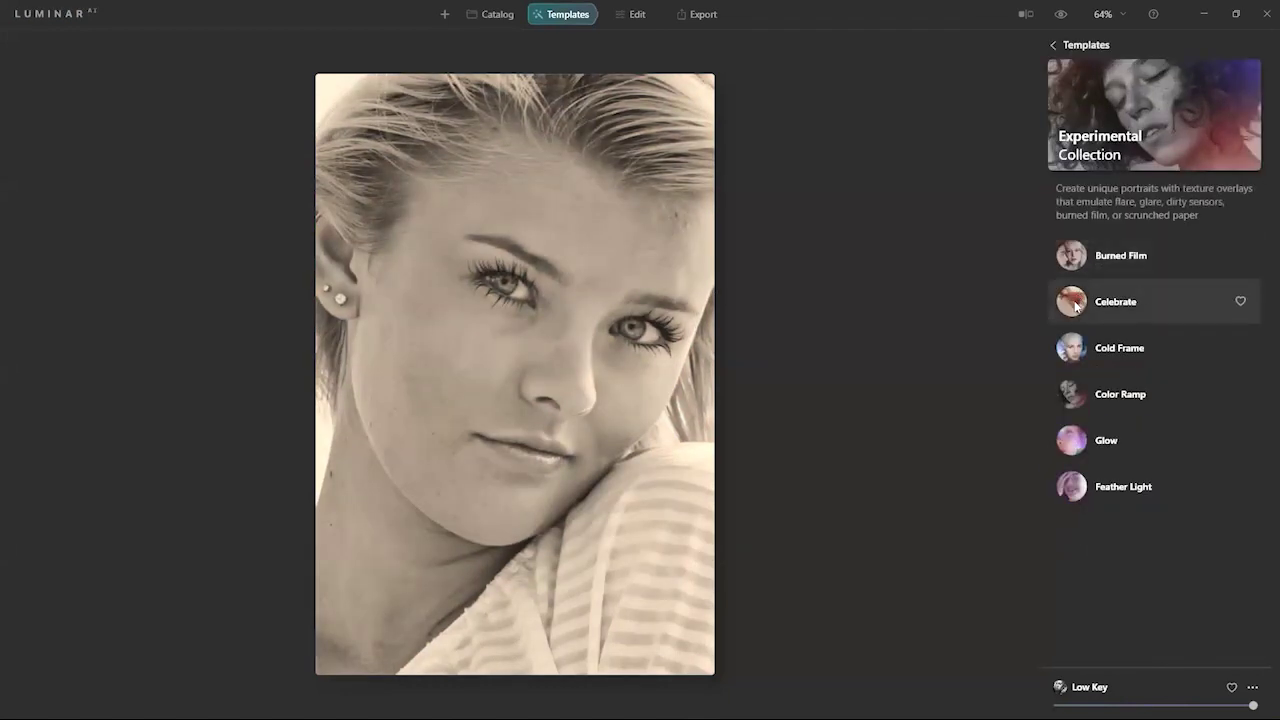
left_click(1070, 347)
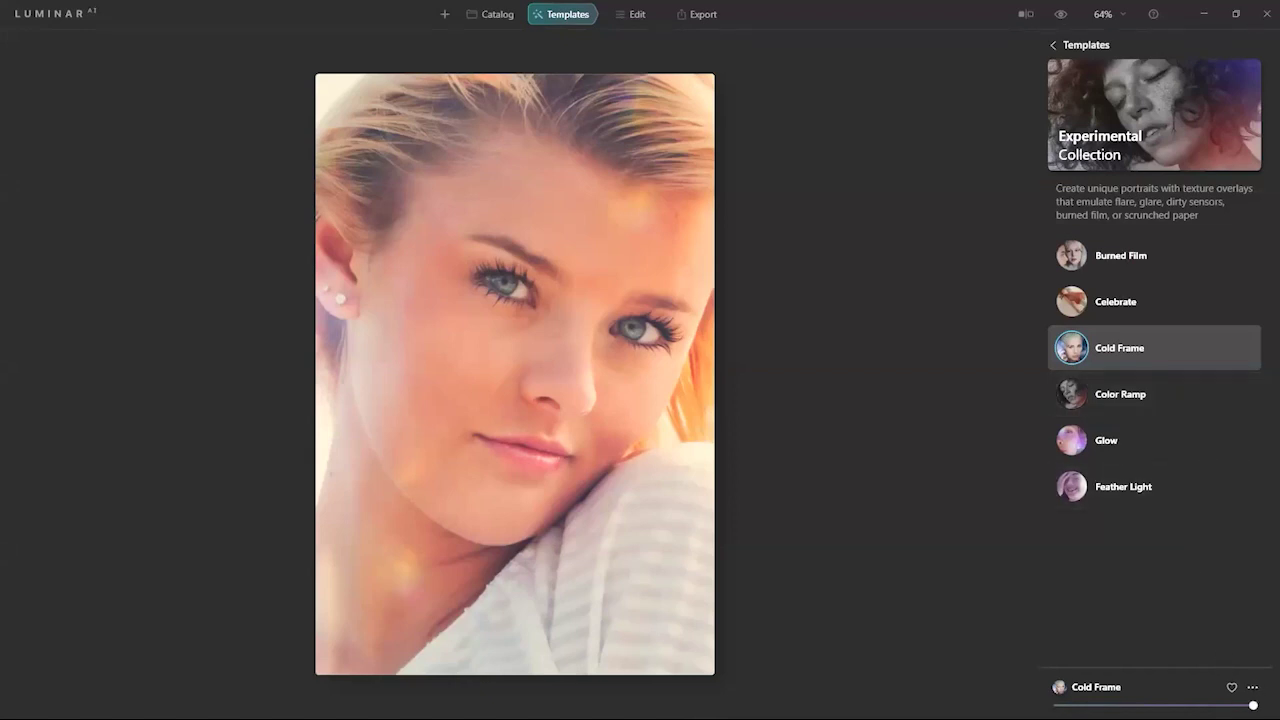
- Test the Cold Frame template's strength from full to none, set it slightly below full, and compare before and after
left_click_drag(1253, 705, 1057, 705)
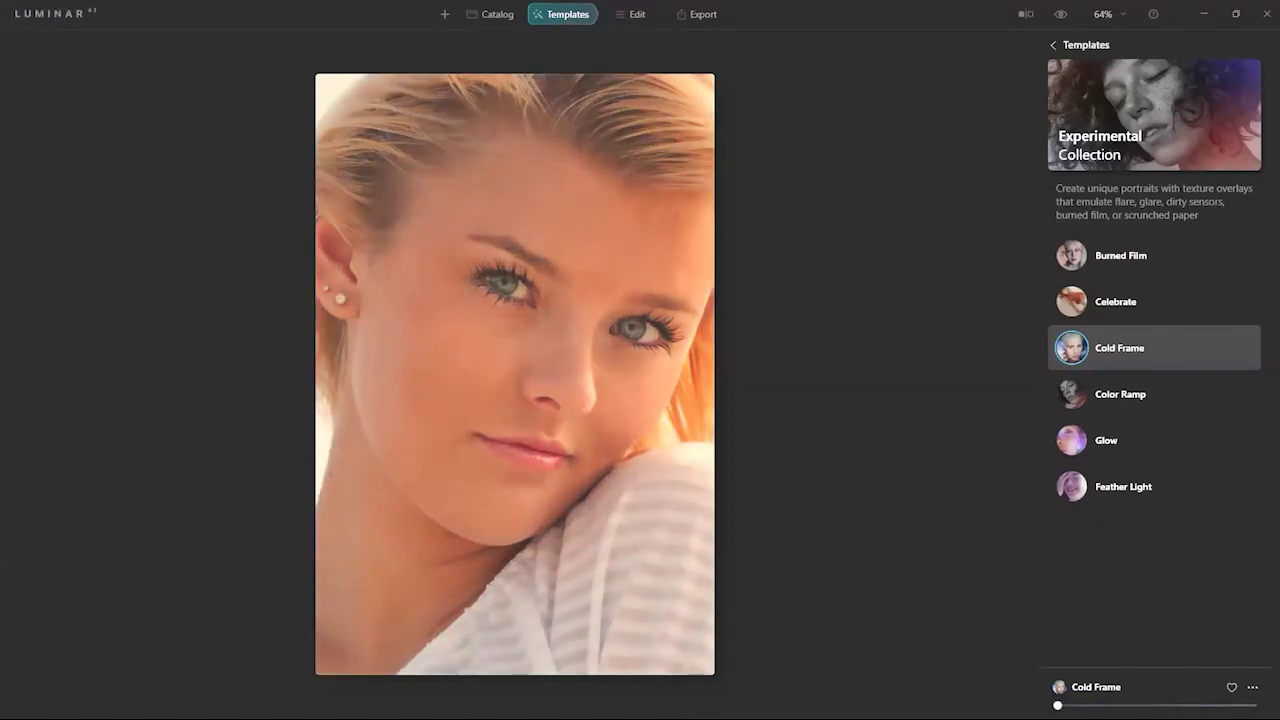
left_click_drag(1057, 705, 1253, 705)
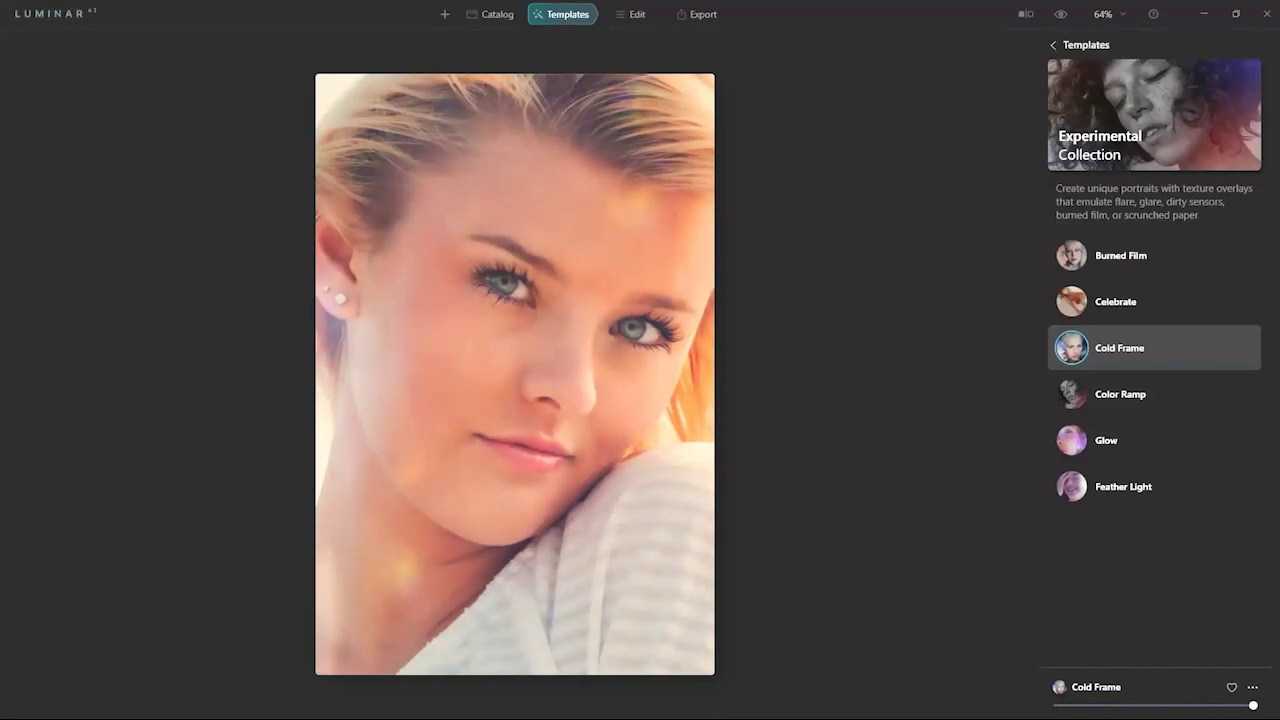
left_click_drag(1253, 705, 1216, 705)
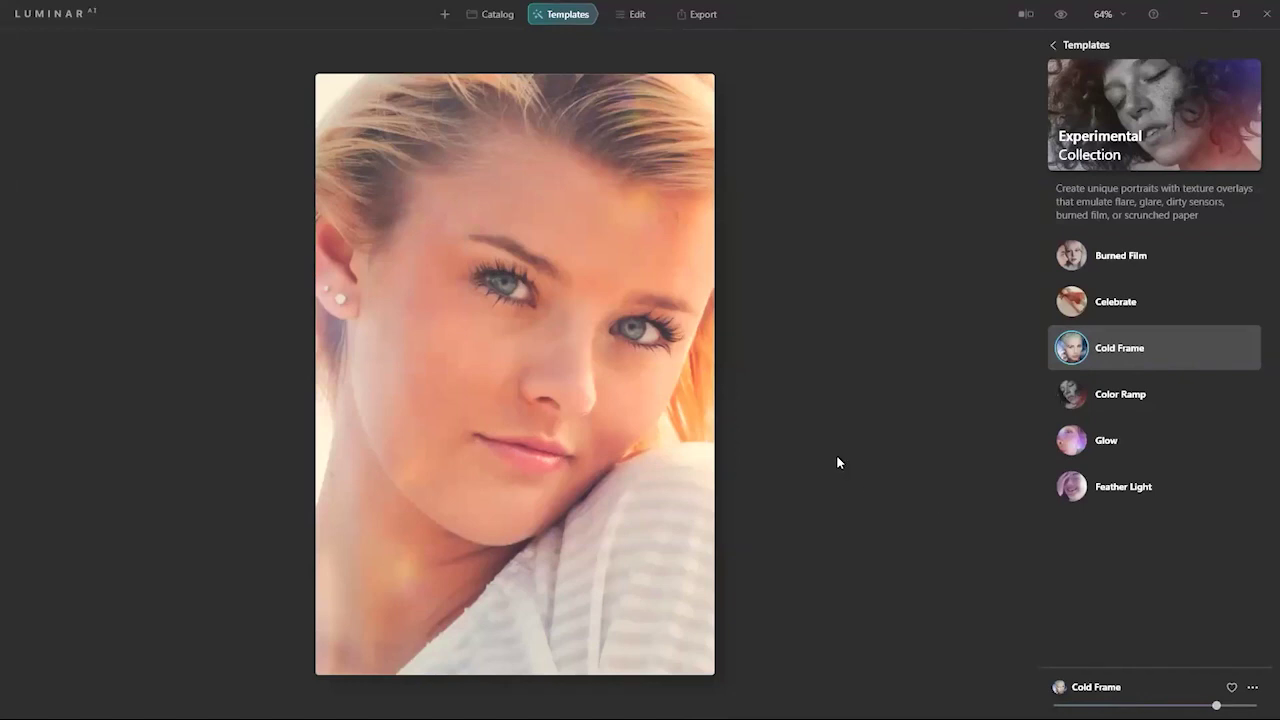
left_click(1056, 20)
left_click(1056, 20)
- Switch to editing the portrait and open the Enhance AI tool
left_click(631, 18)
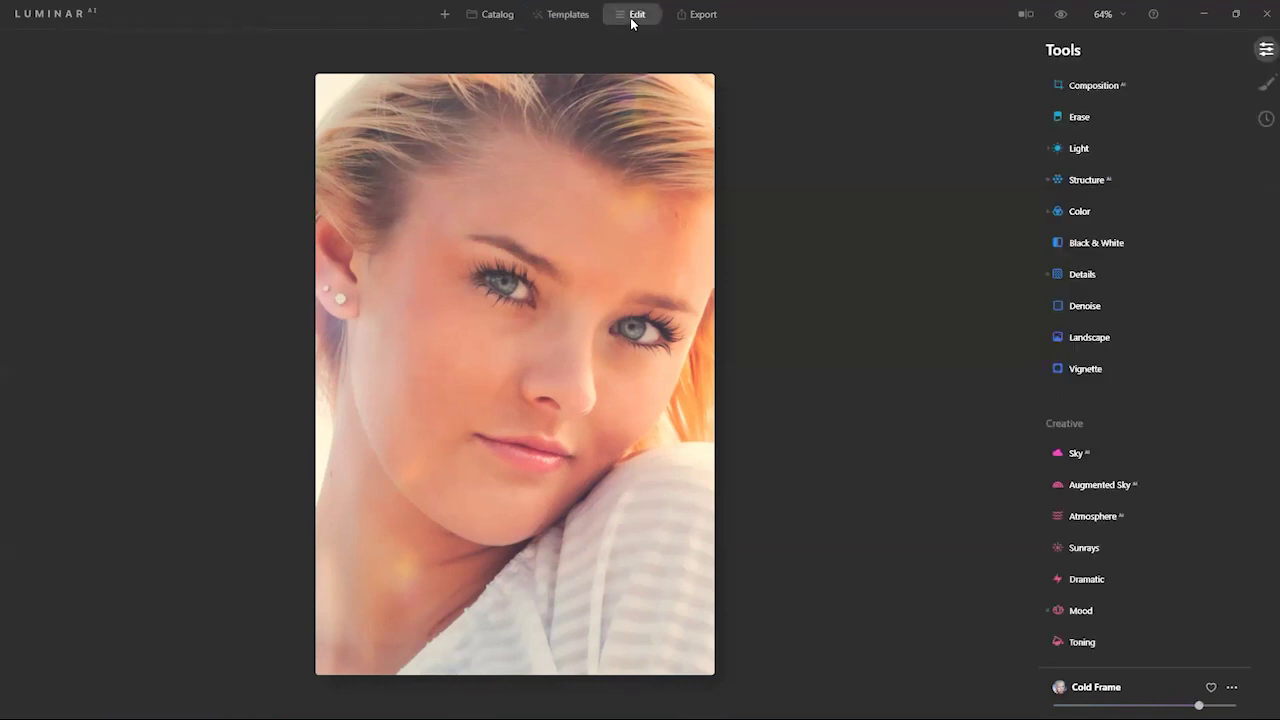
scroll(1155, 261, "up", 2)
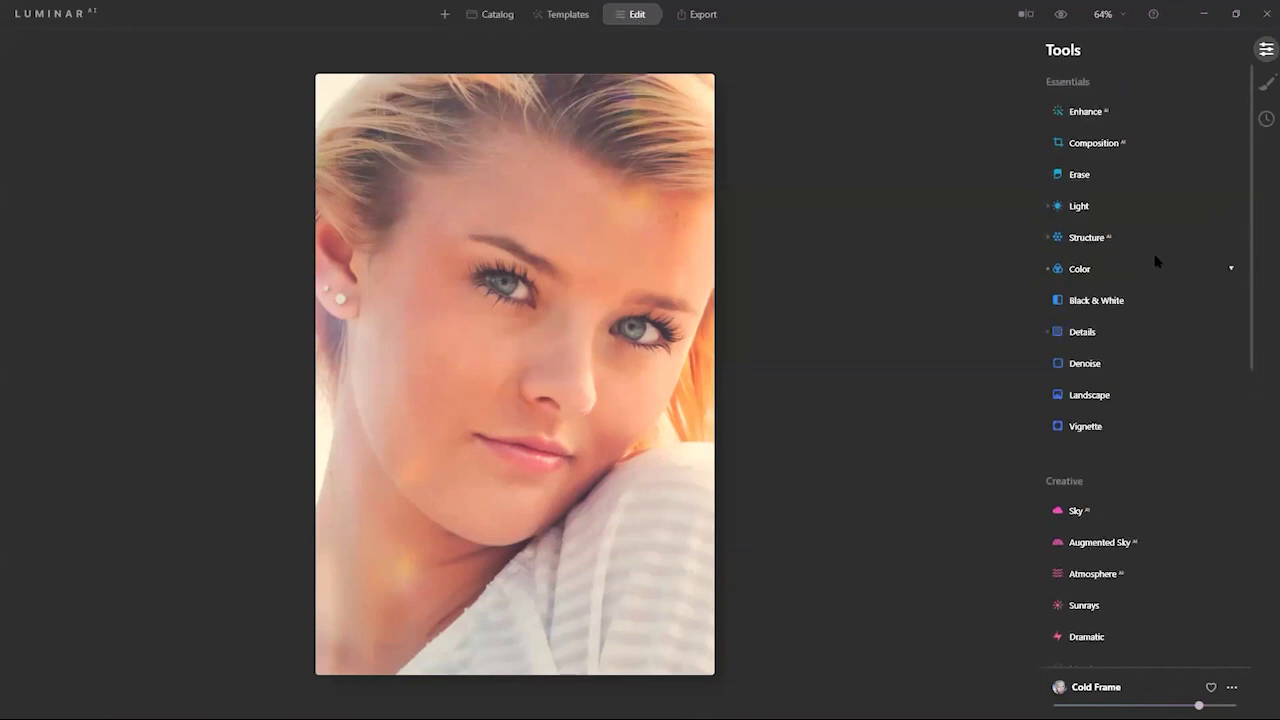
left_click(1086, 112)
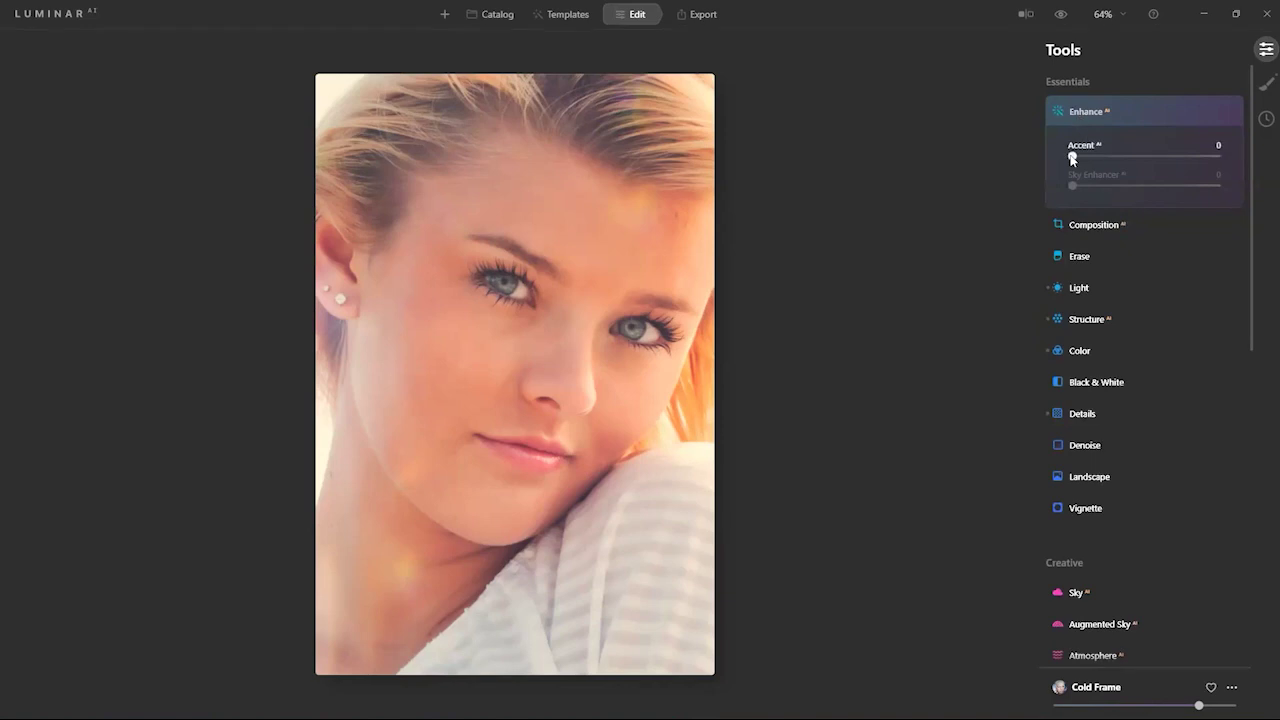
- Check the photo's adjustment commands, and revert the portrait to the Original Image entry in its edit history
right_click(502, 200)
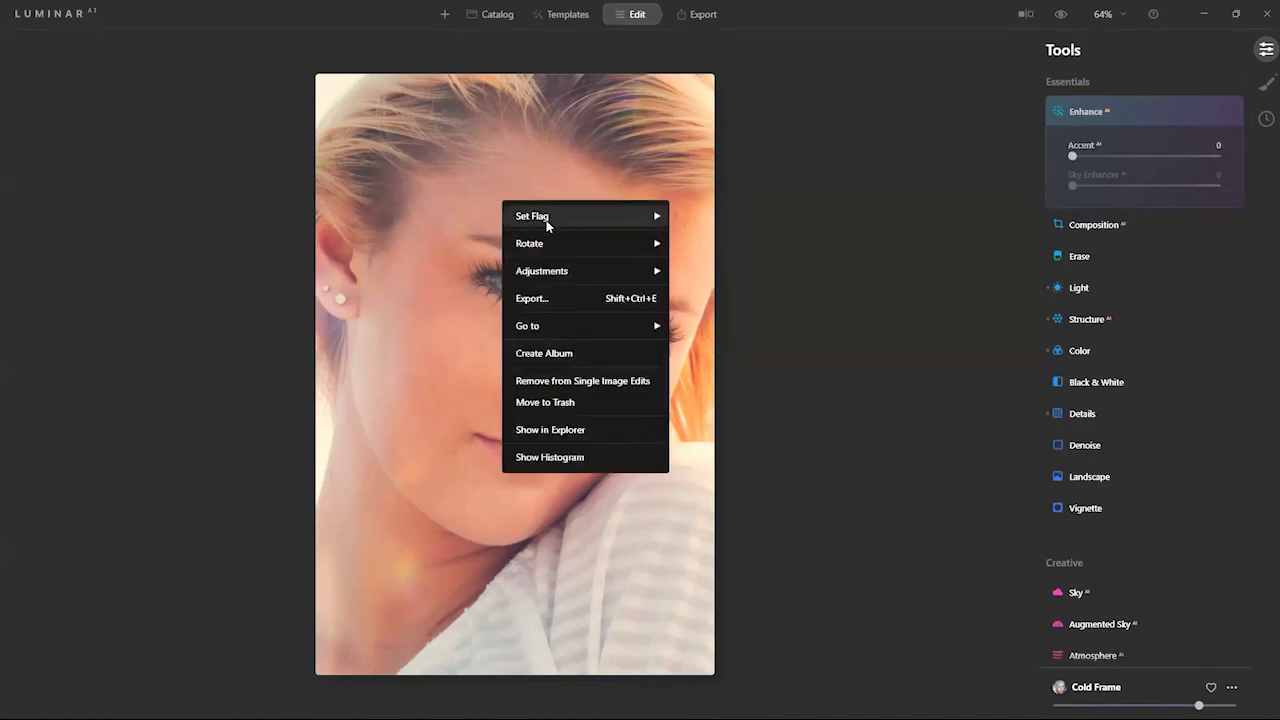
mouse_move(567, 276)
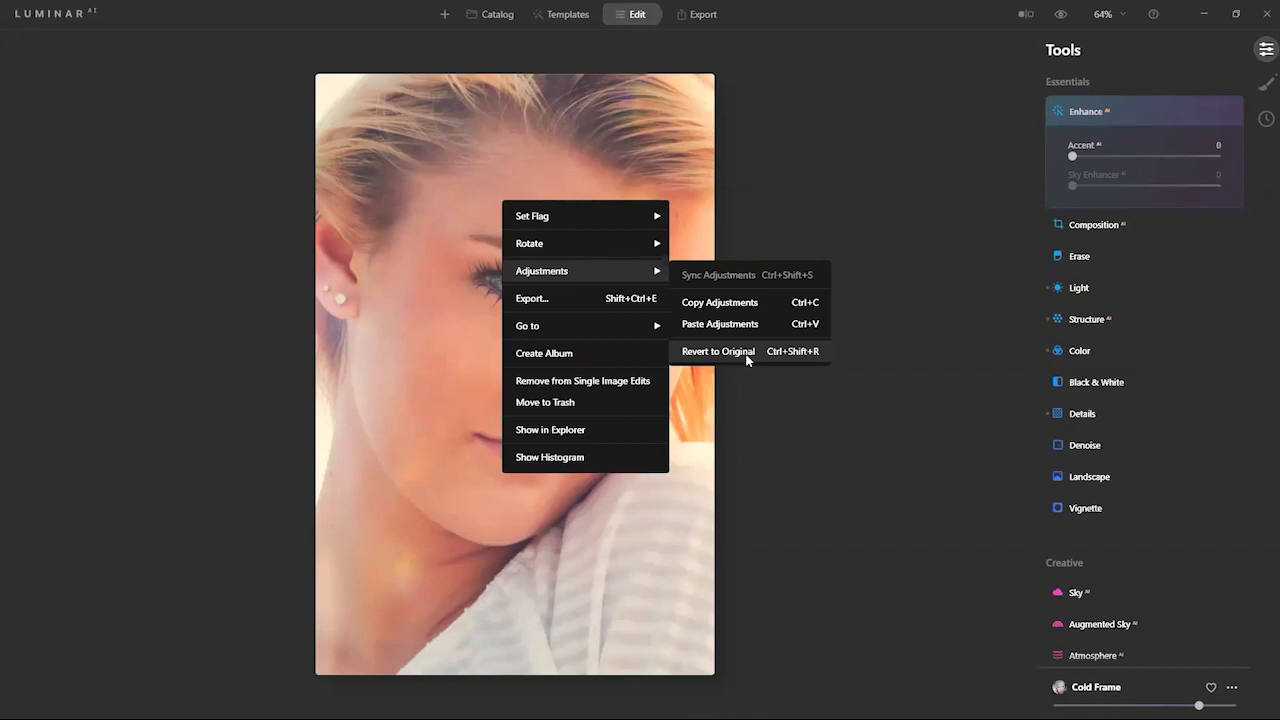
left_click(1265, 131)
left_click(1265, 120)
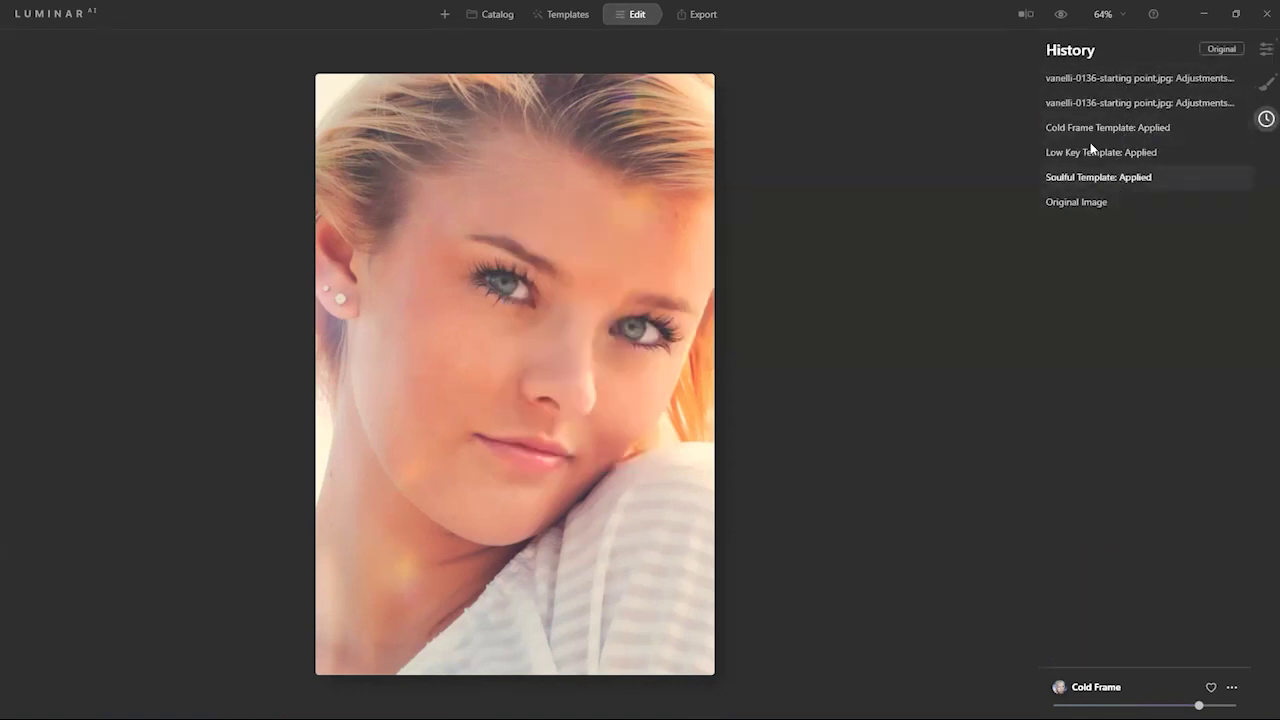
left_click(1058, 204)
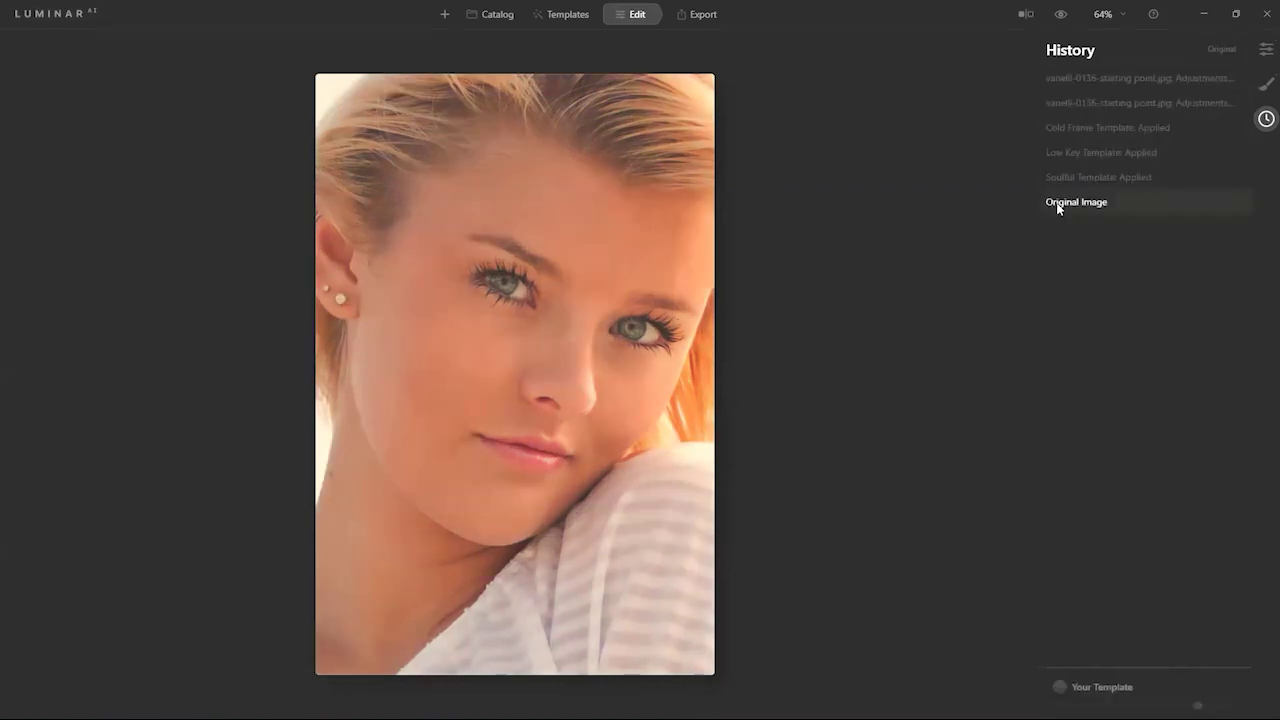
left_click(1061, 184)
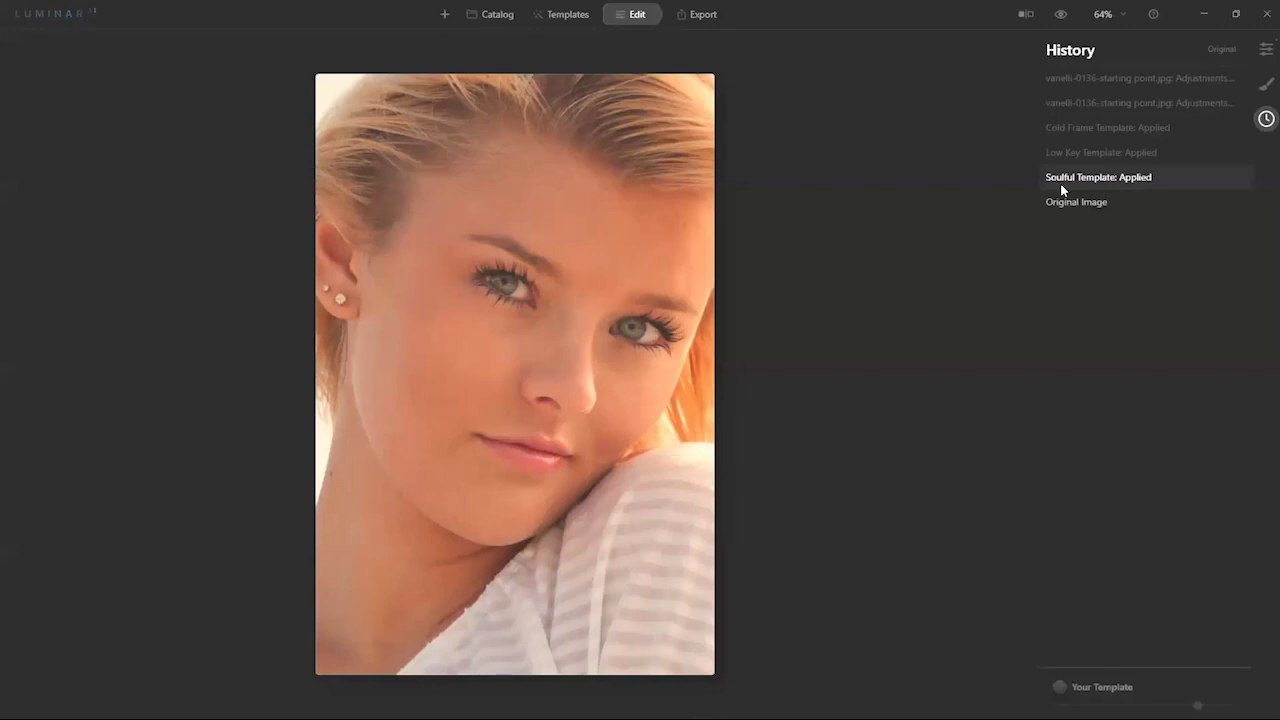
left_click(1089, 204)
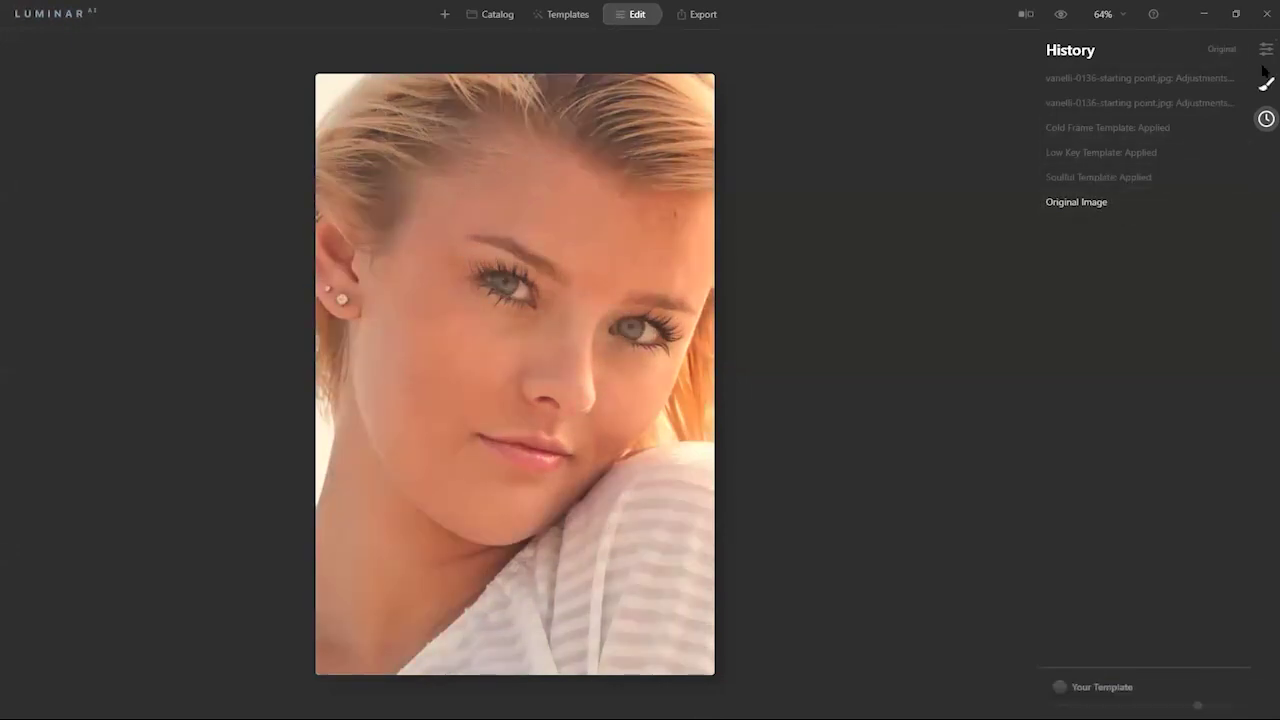
- Return to the editing tools and set the Enhance AI tool's Accent to 76
left_click(1265, 52)
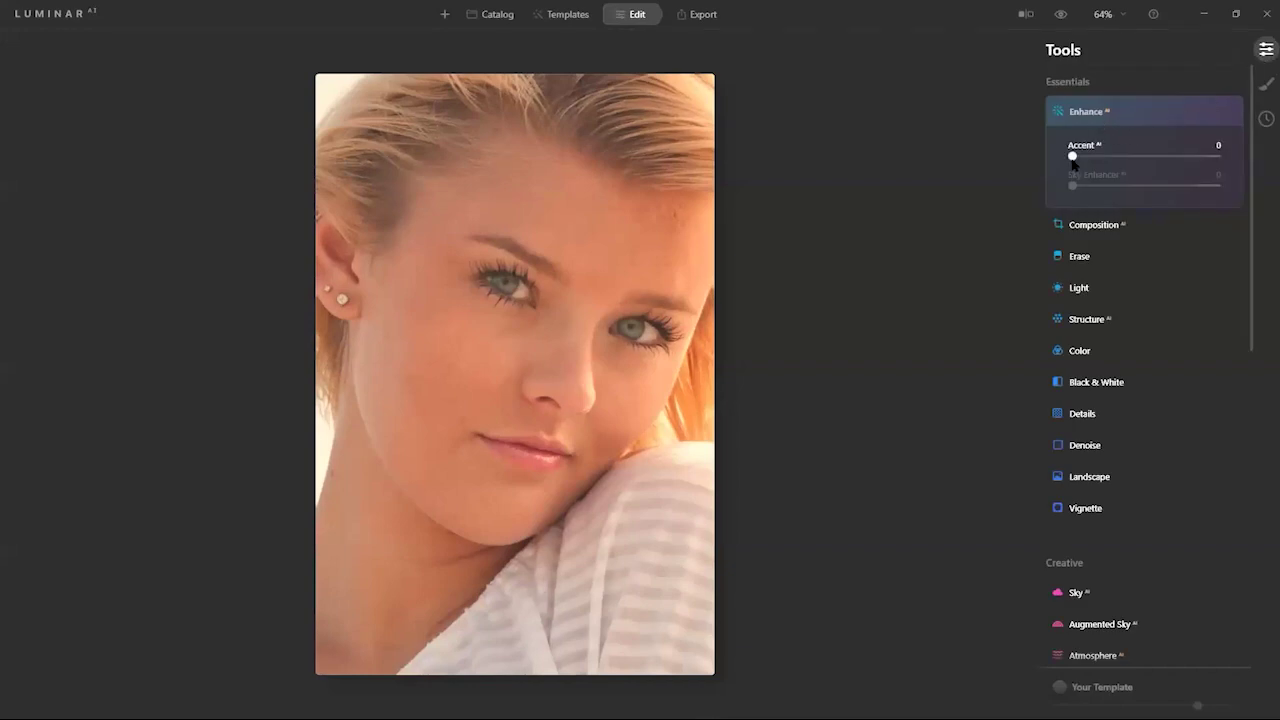
left_click_drag(1073, 158, 1190, 164)
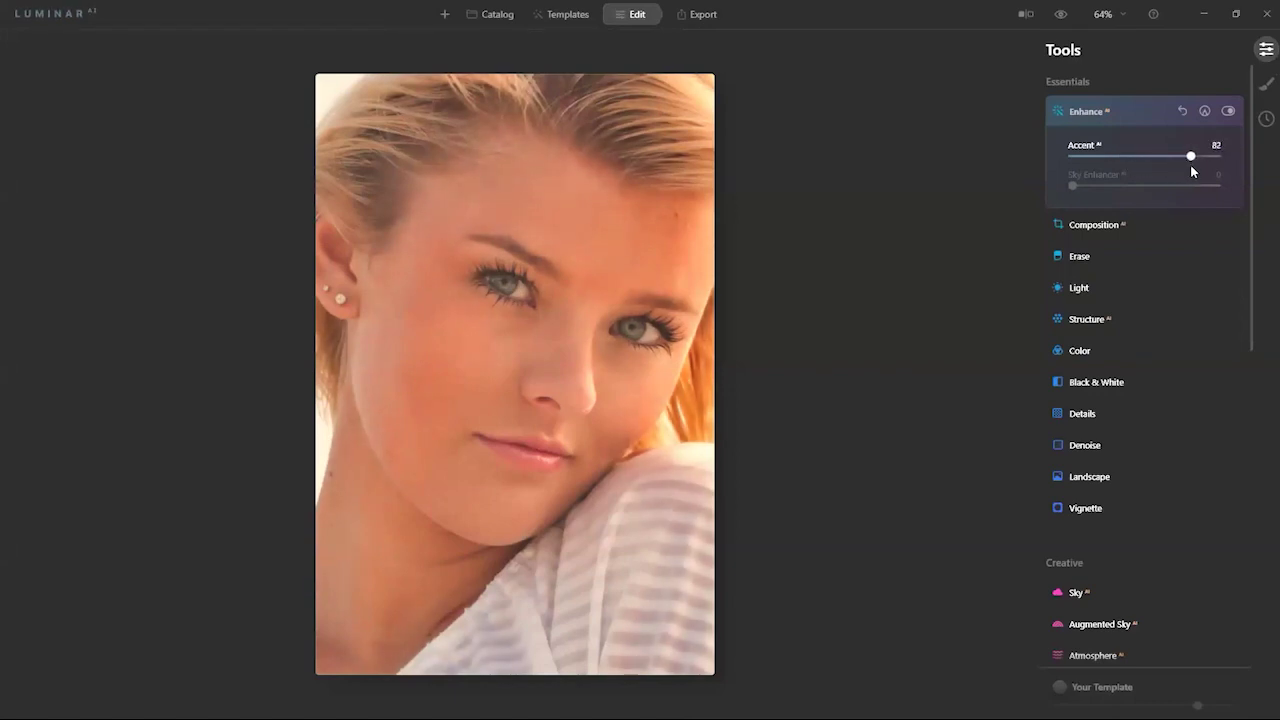
mouse_move(1191, 160)
left_mouse_down()
mouse_move(1118, 160)
mouse_move(1182, 166)
left_mouse_up()
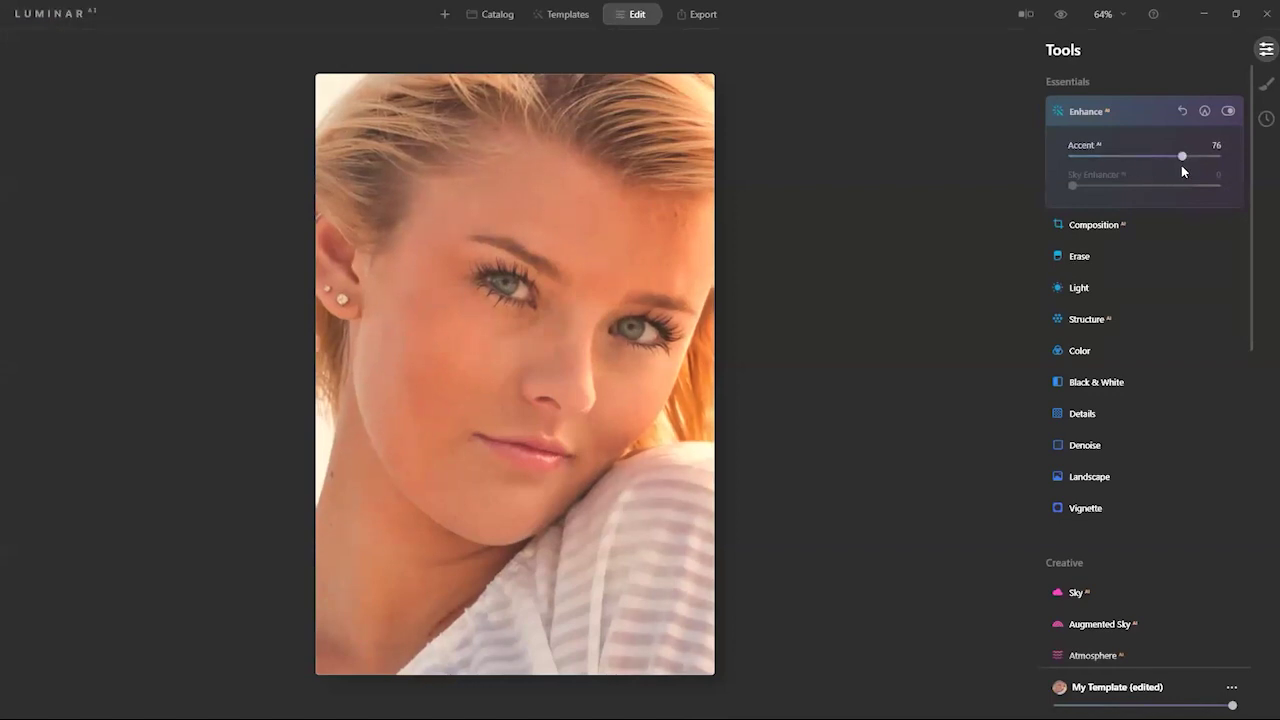
- Examine the Light tool's settings, including its Blacks & Whites and Curves sections, and close the tool
left_click(1081, 288)
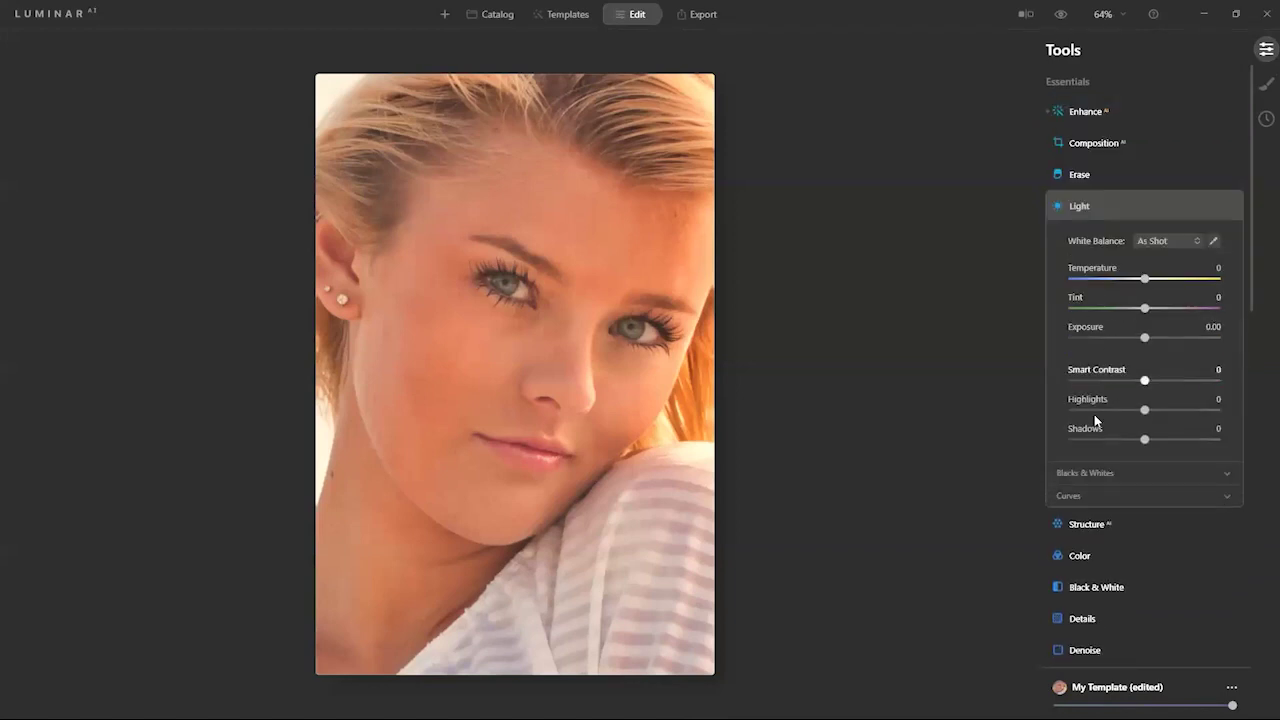
left_click(1072, 476)
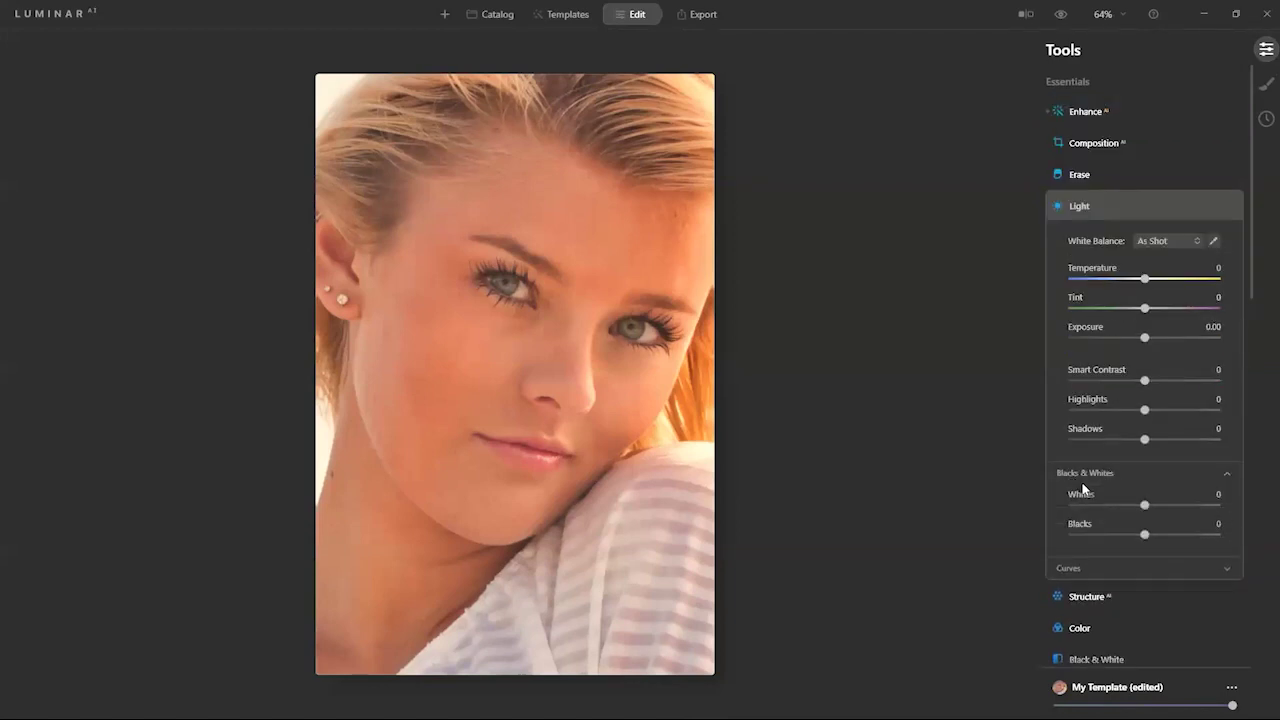
left_click(1067, 570)
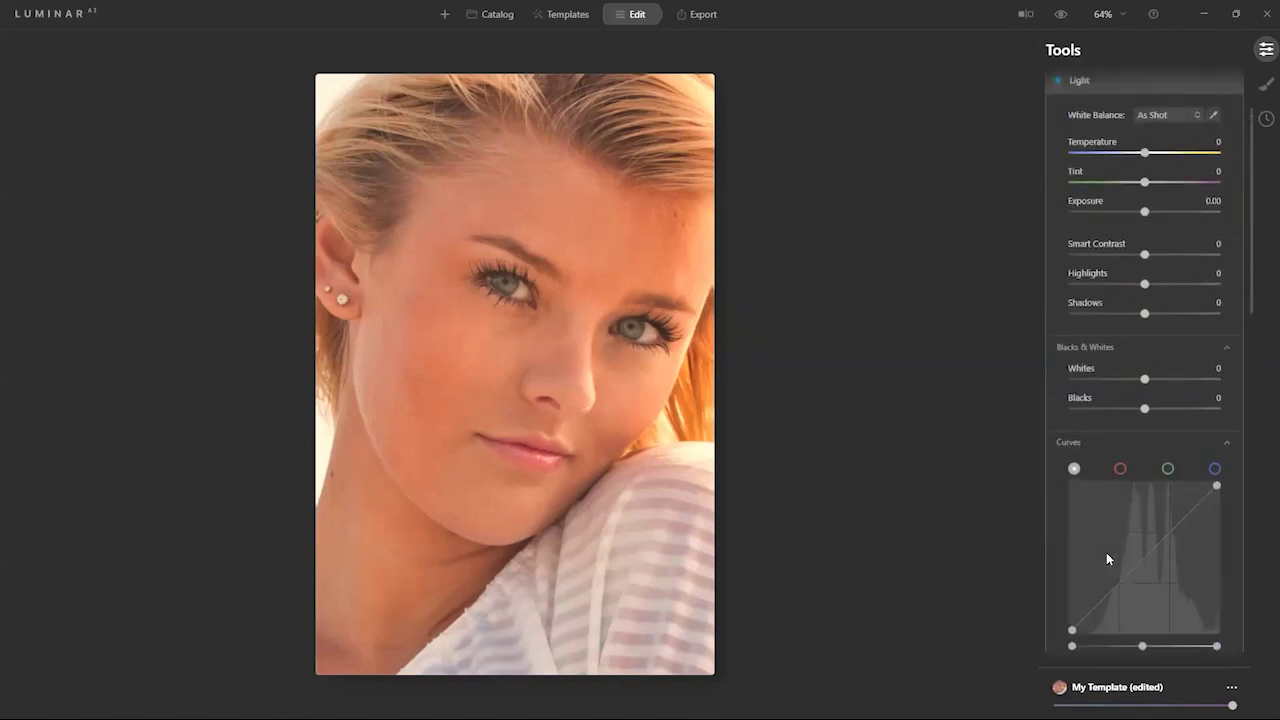
scroll(1106, 559, "up", 1)
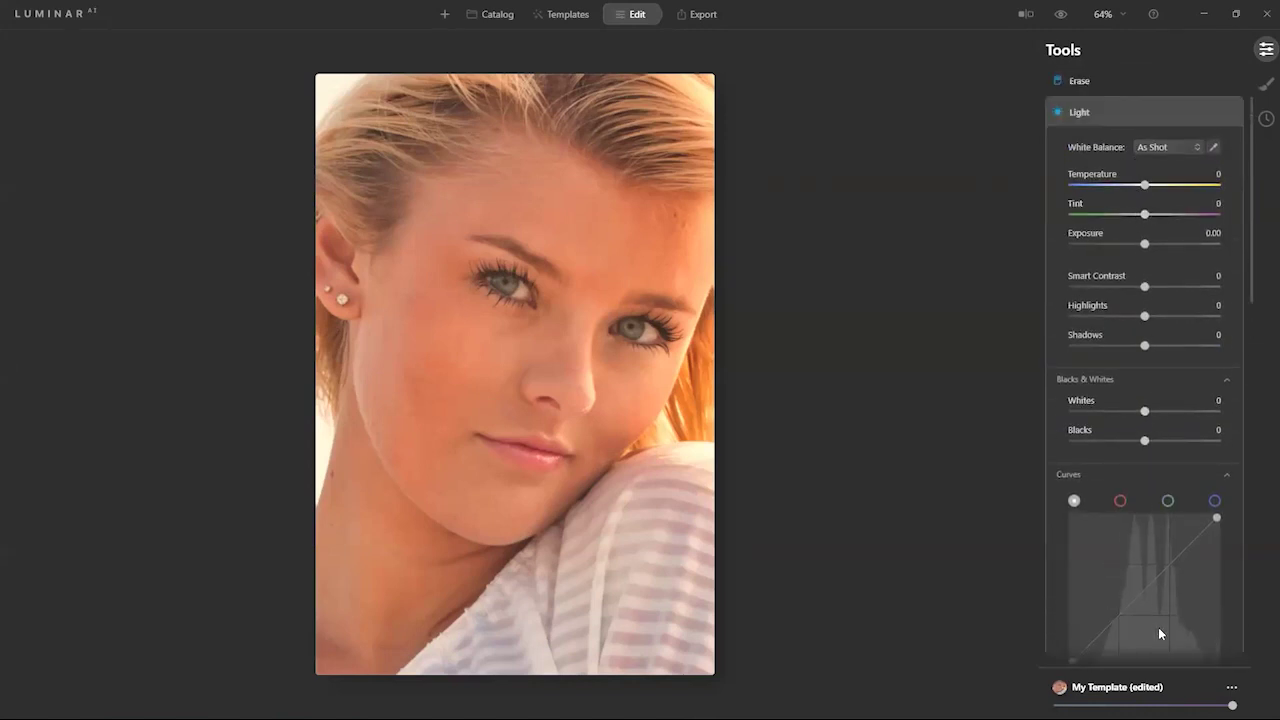
left_click(1082, 118)
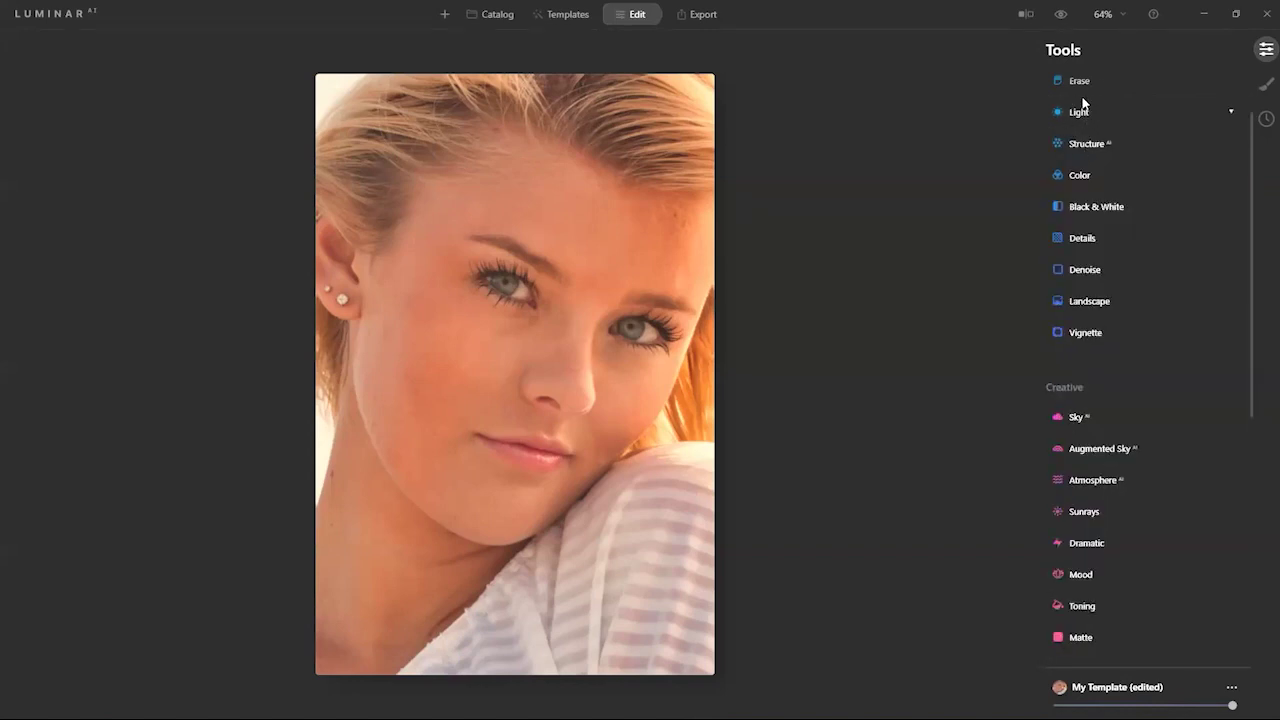
scroll(1082, 106, "up", 3)
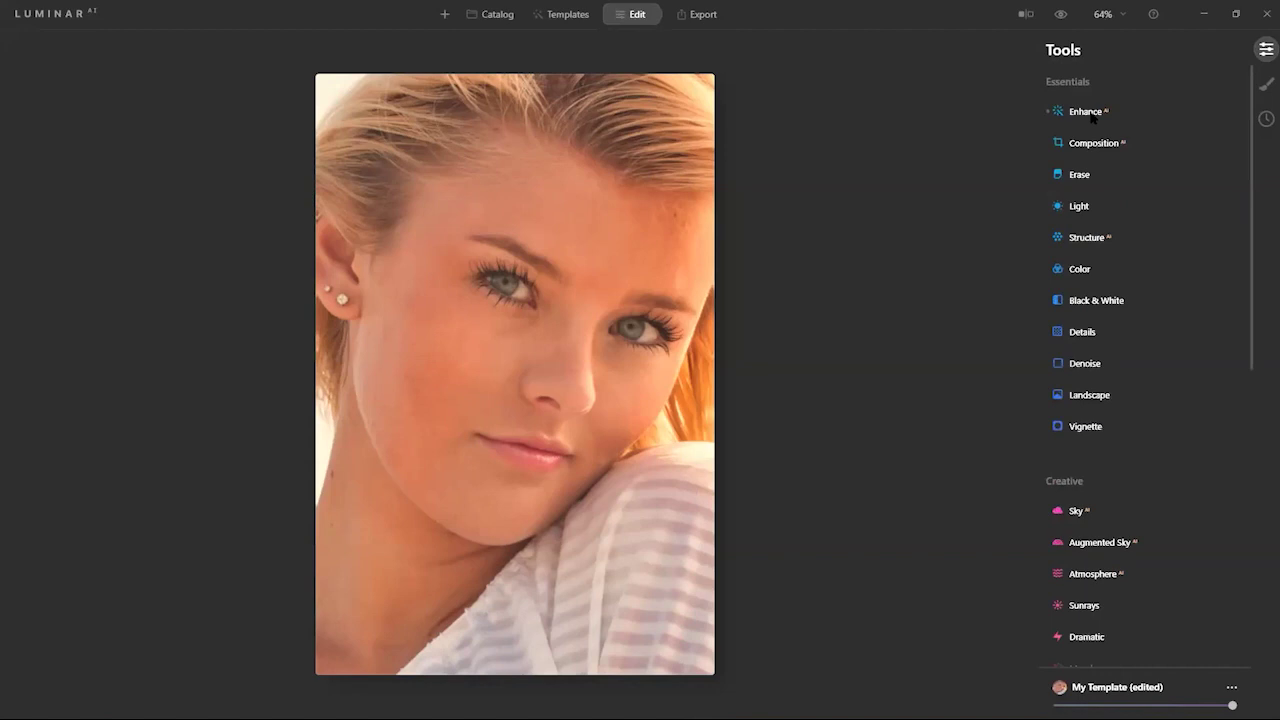
- Compare the portrait with the Enhance AI adjustment switched off and back on
left_click(1090, 113)
left_click(1228, 111)
left_click(1228, 111)
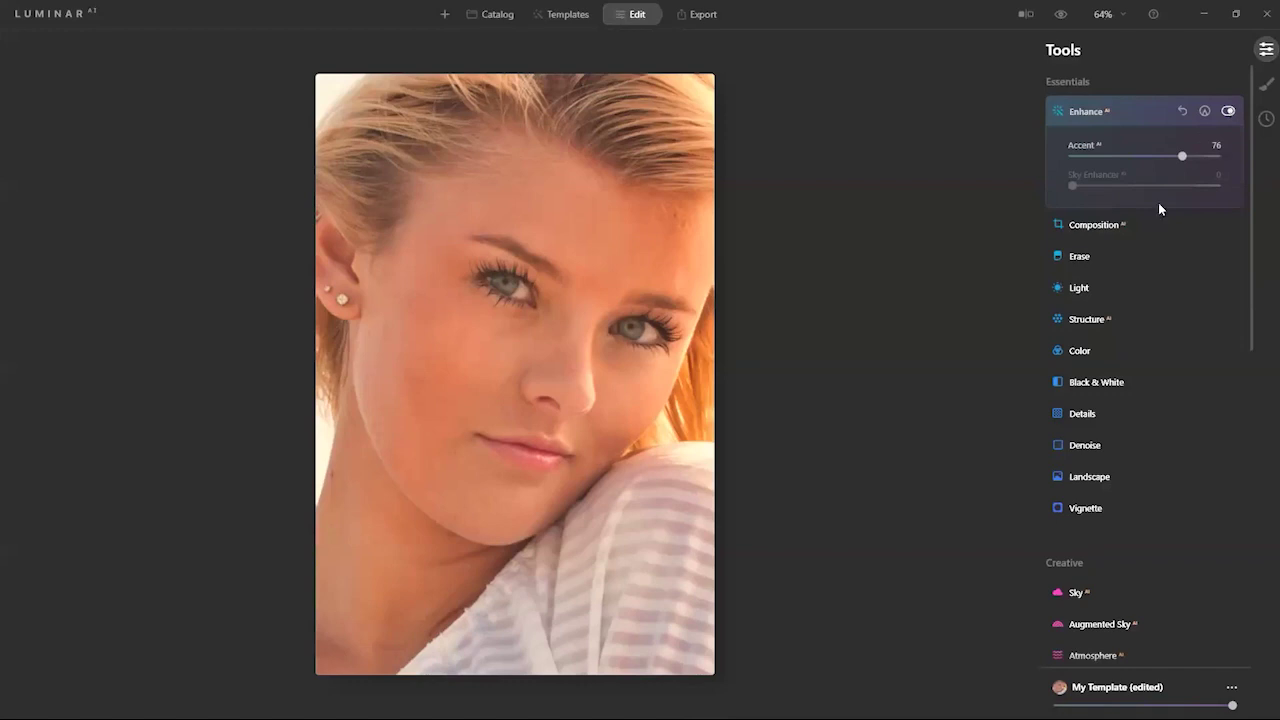
- Set the Light tool's white balance by sampling the white of the portrait's eye as the neutral target
left_click(1085, 284)
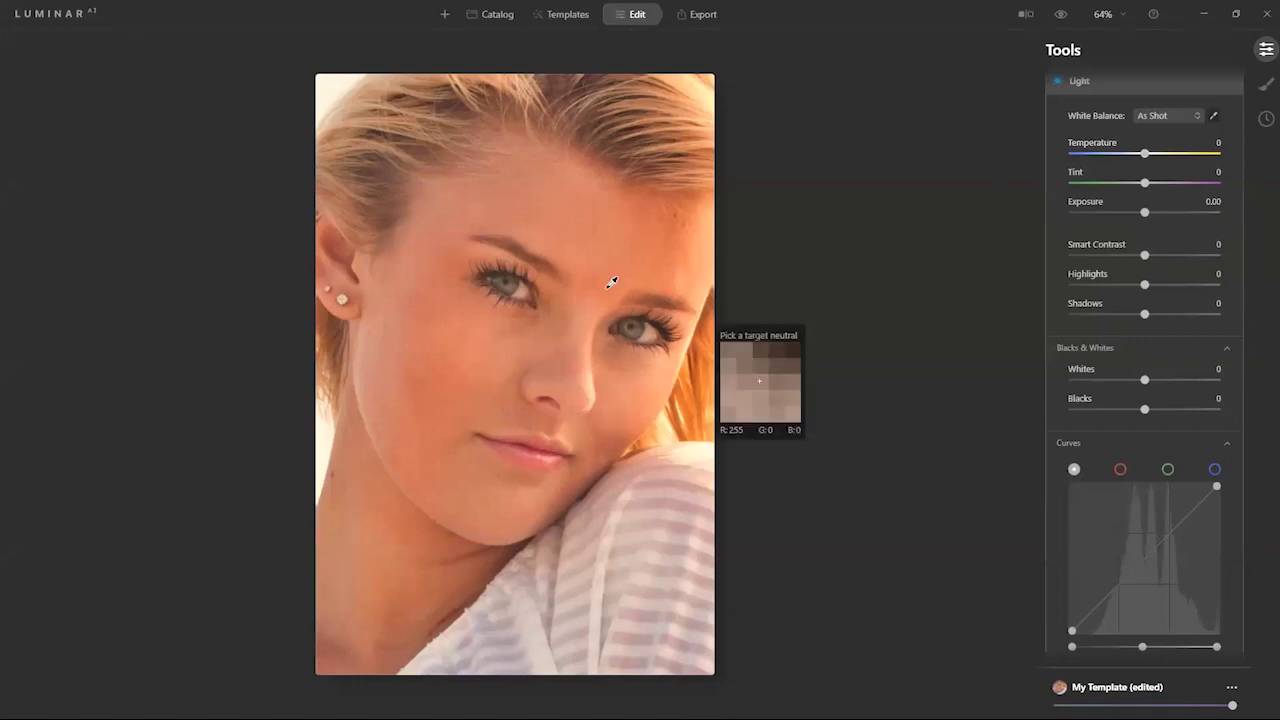
left_click(525, 288)
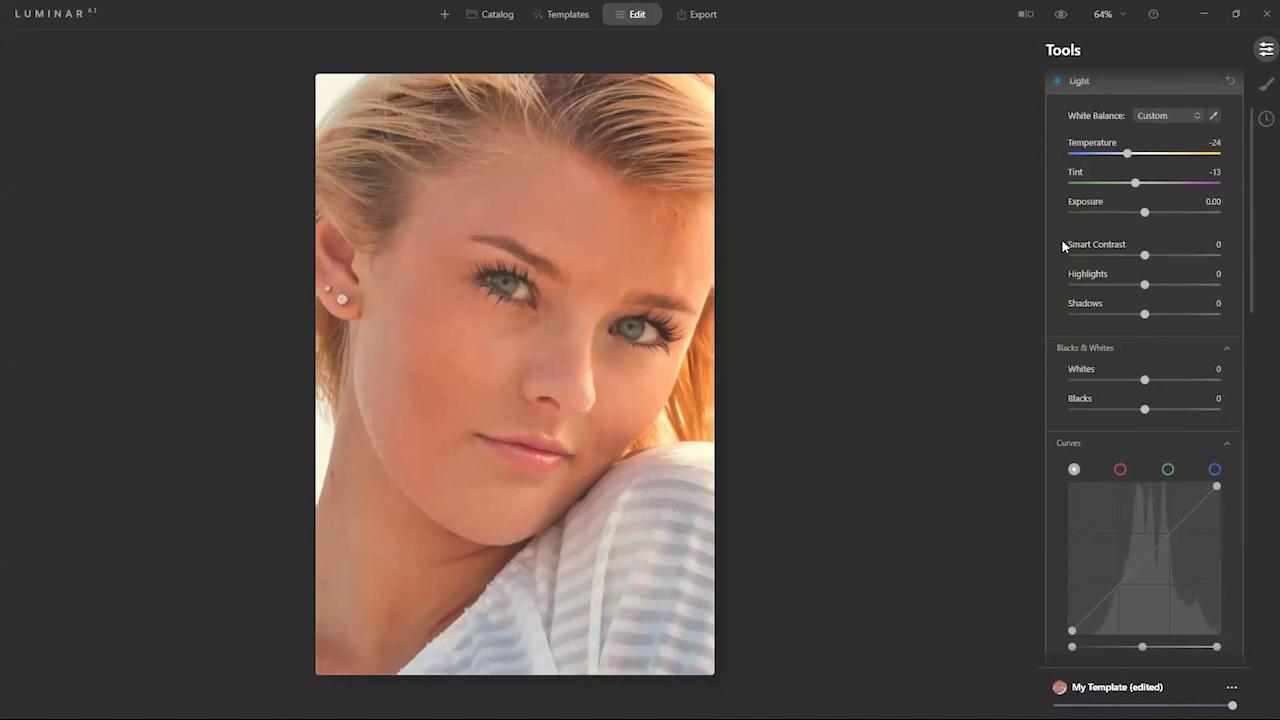
- Set the Light tool's Blacks to -7, close the tool, and compare the portrait with its original version
mouse_move(1143, 410)
left_mouse_down()
mouse_move(1103, 418)
mouse_move(1138, 410)
left_mouse_up()
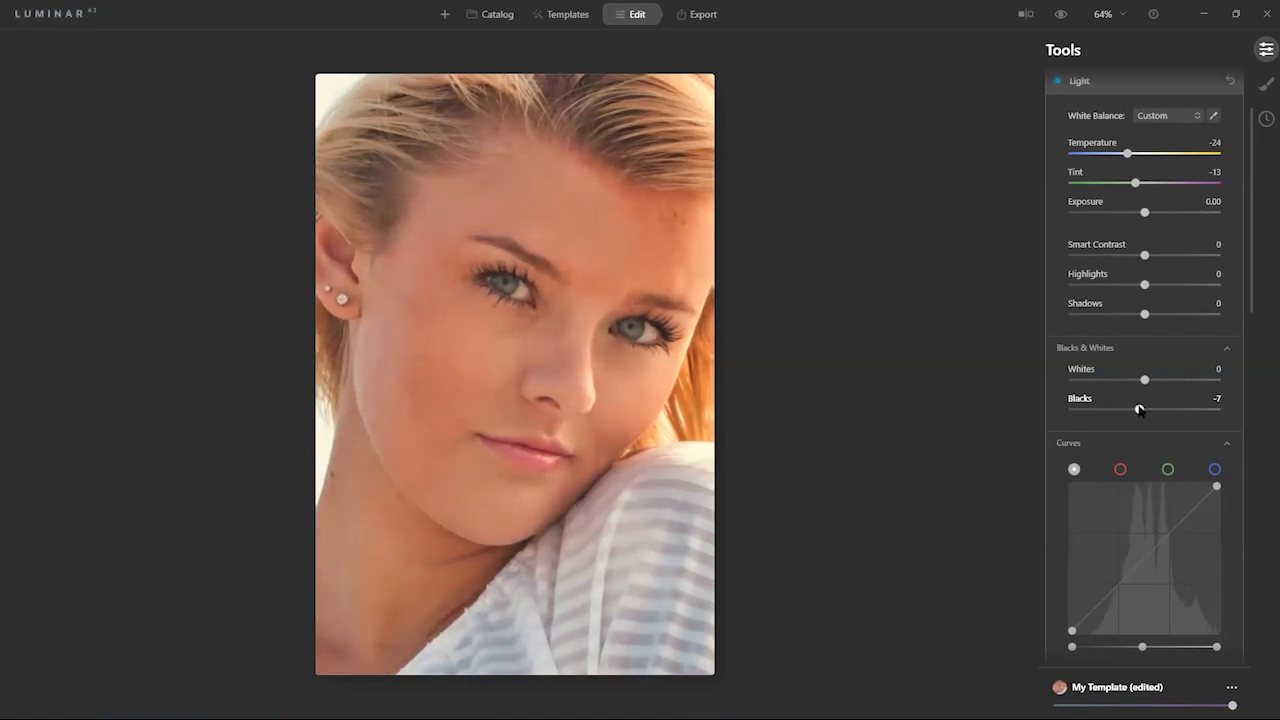
left_click(1078, 84)
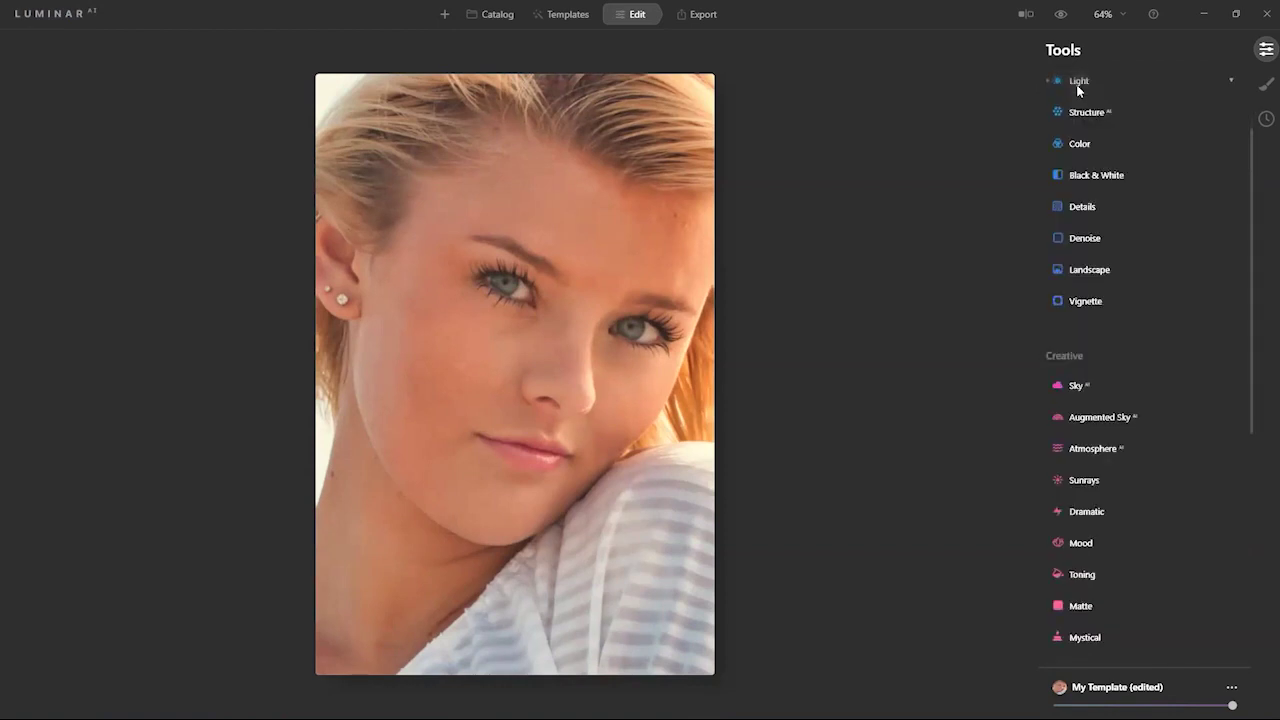
left_click(1062, 16)
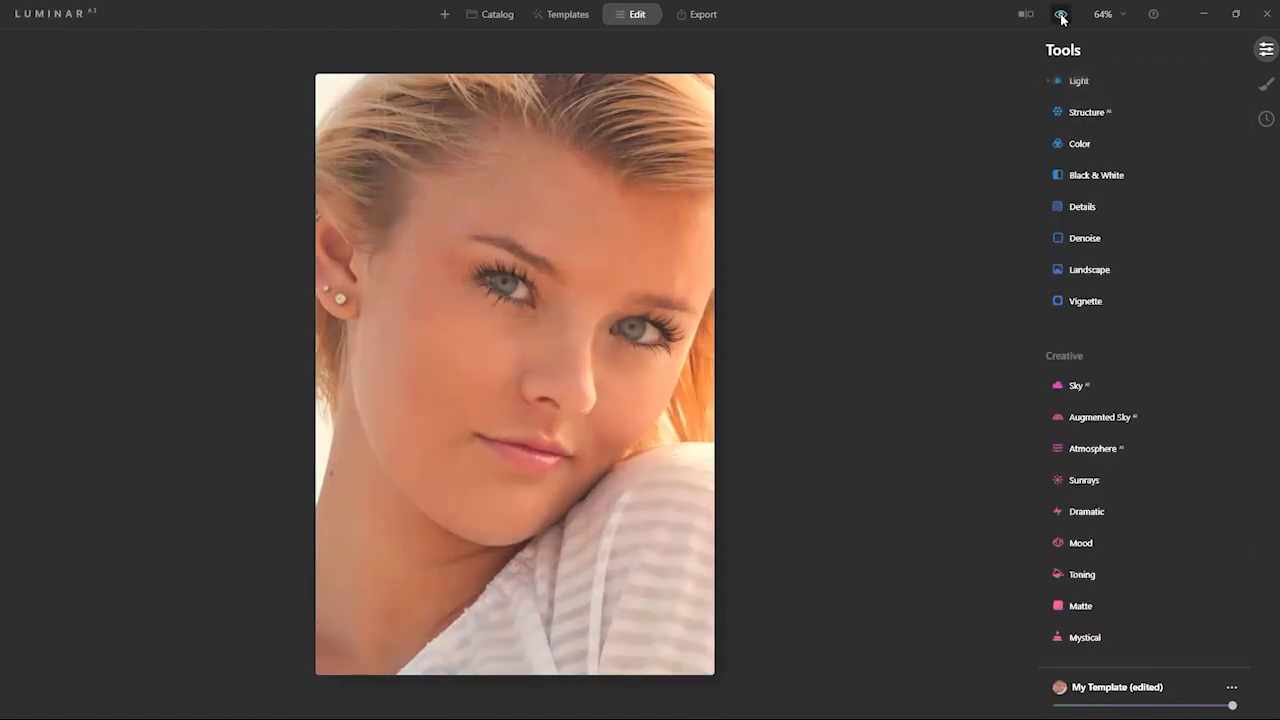
left_click(1062, 16)
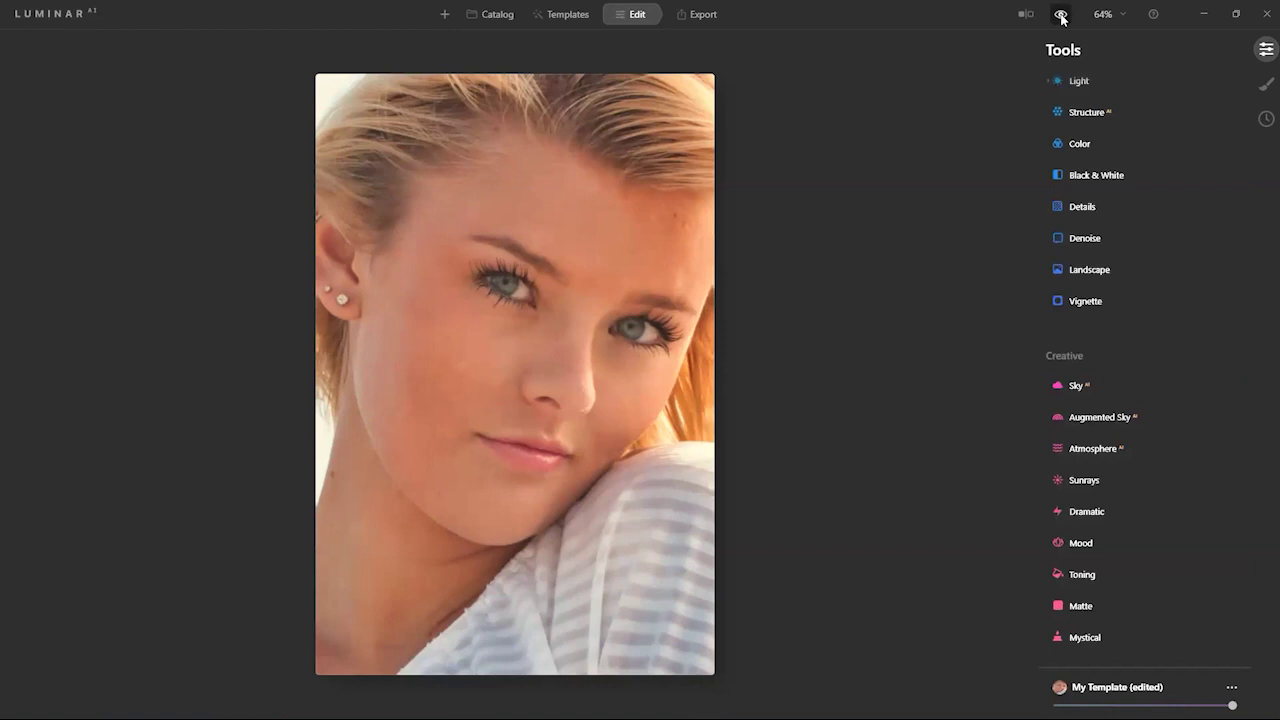
- Apply the Grace LUT to the portrait with the Mood tool
scroll(1139, 472, "down", 1)
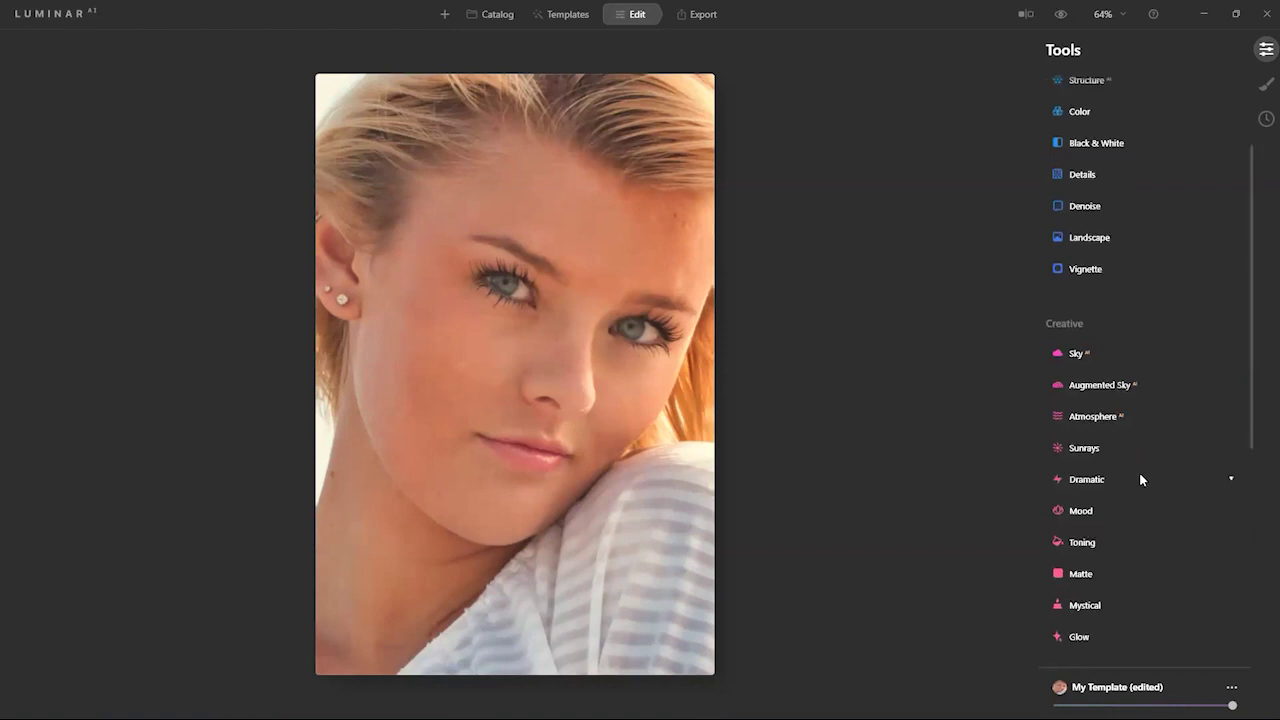
left_click(1082, 479)
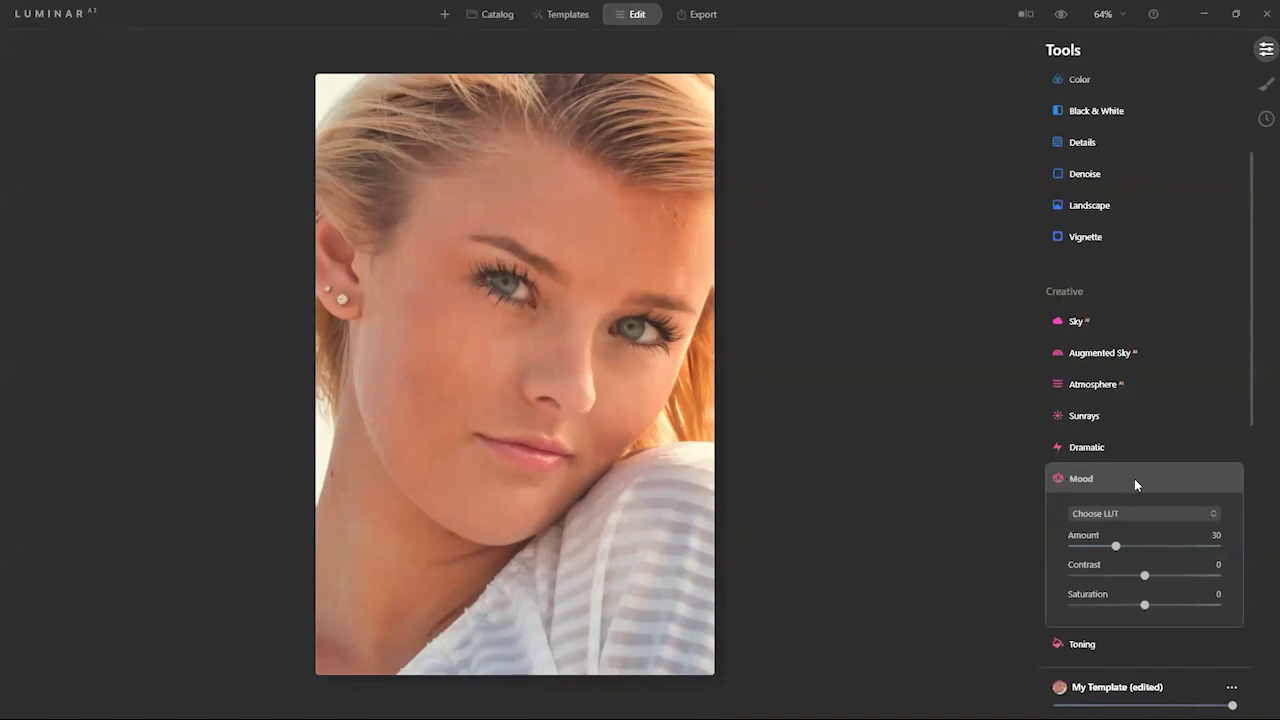
left_click(1102, 514)
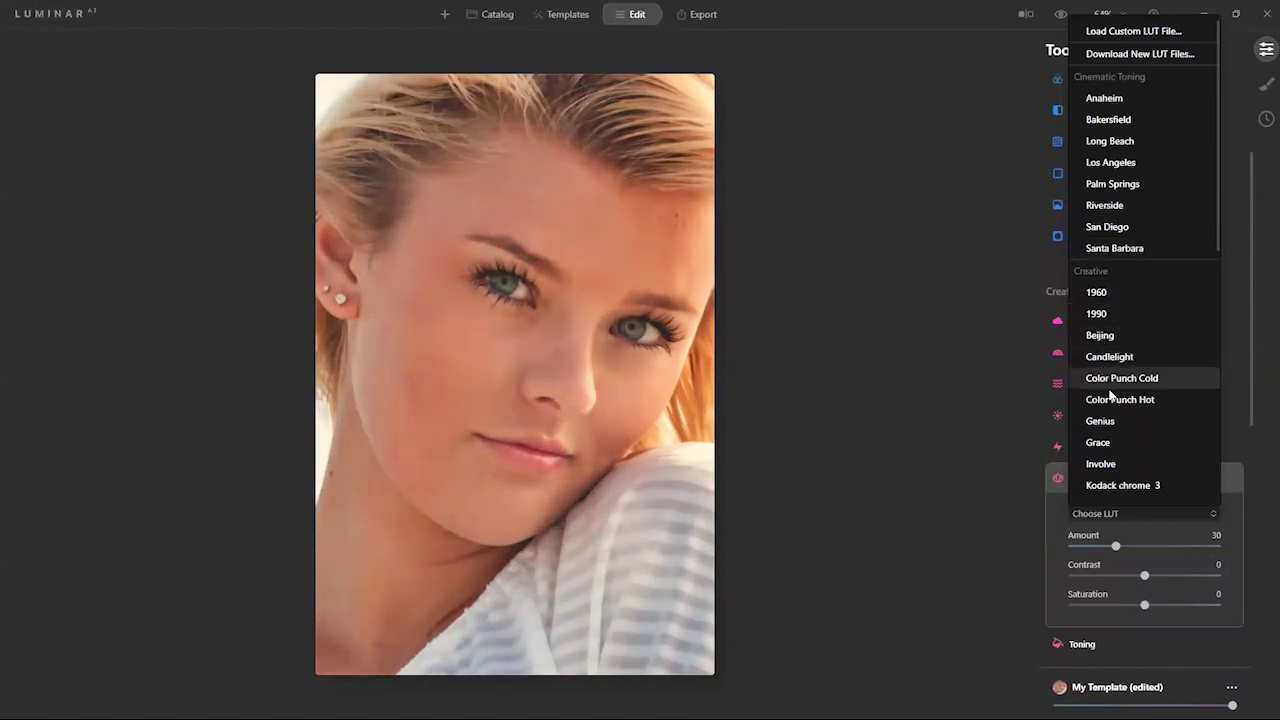
left_click(1100, 443)
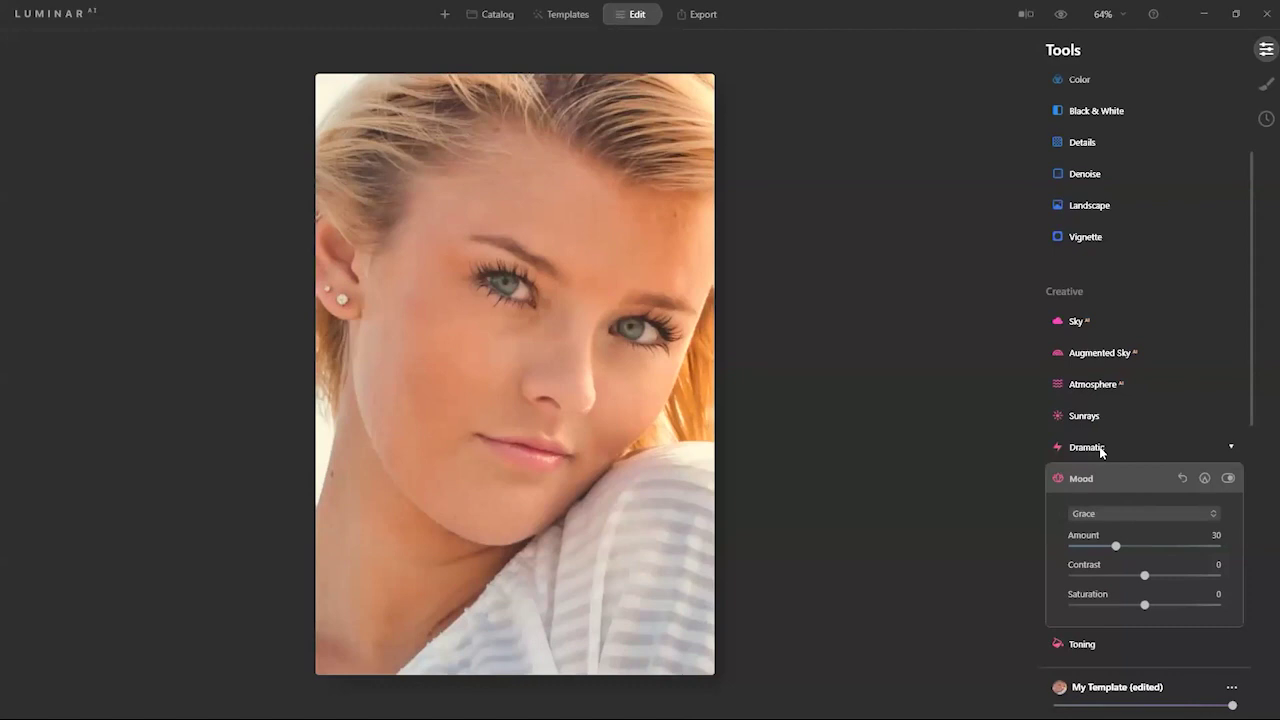
- Compare the portrait with the Mood adjustment off and on, and close the tool
left_click(1228, 478)
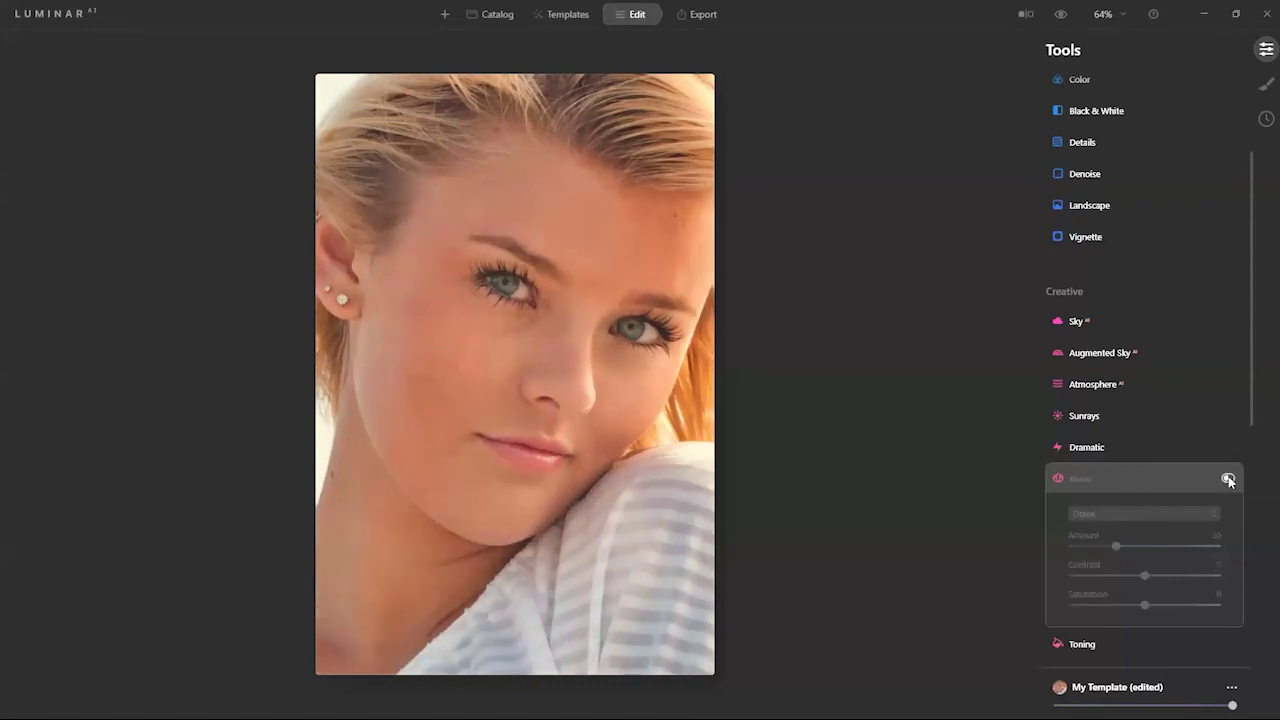
left_click(1228, 478)
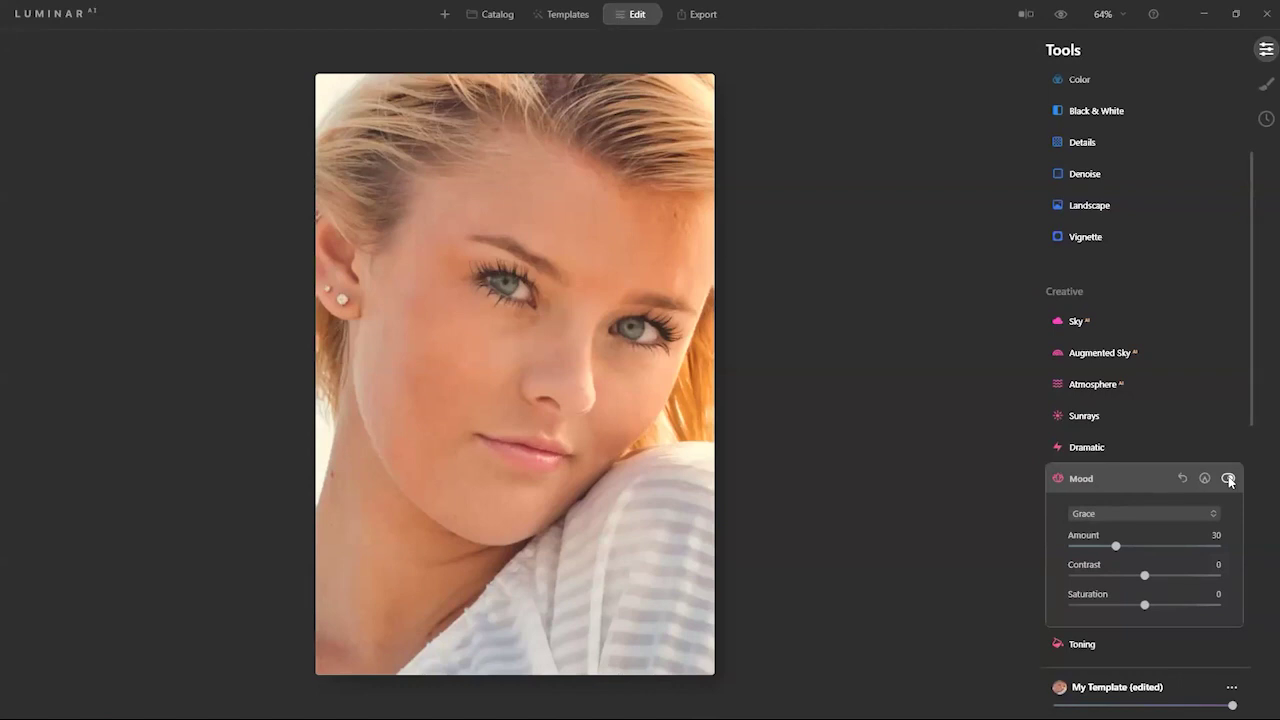
left_click(1228, 479)
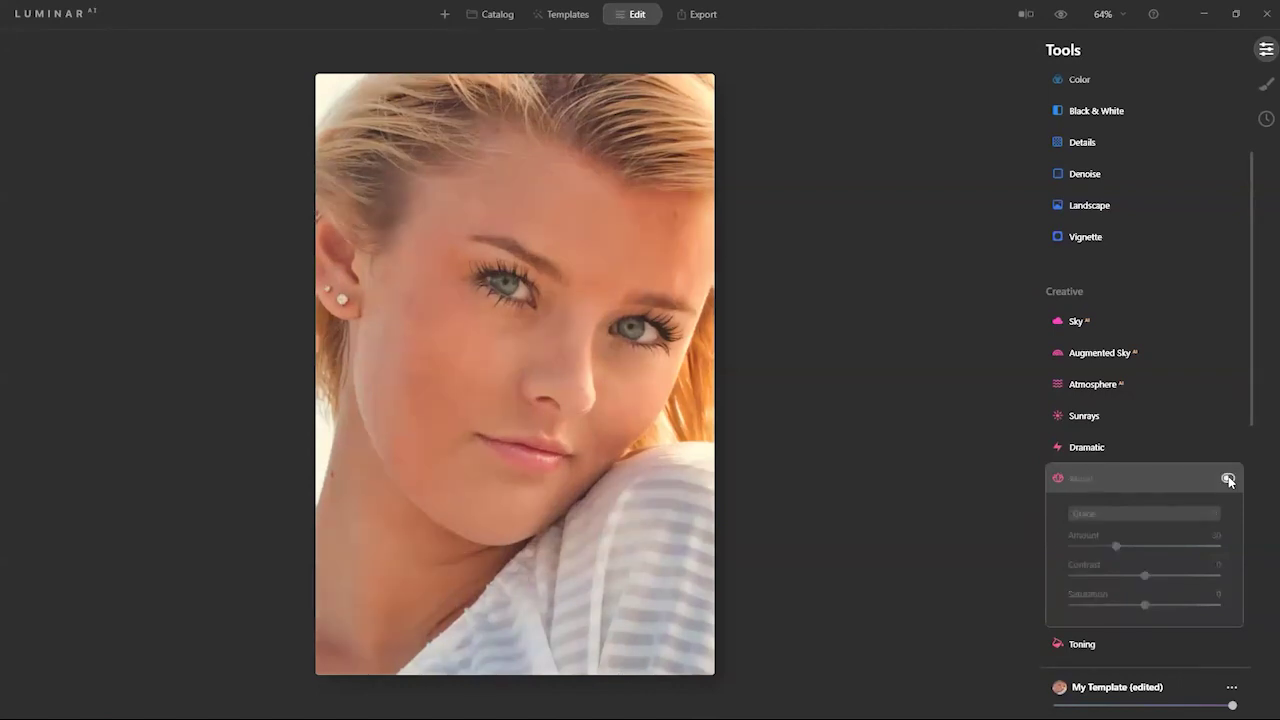
left_click(1080, 478)
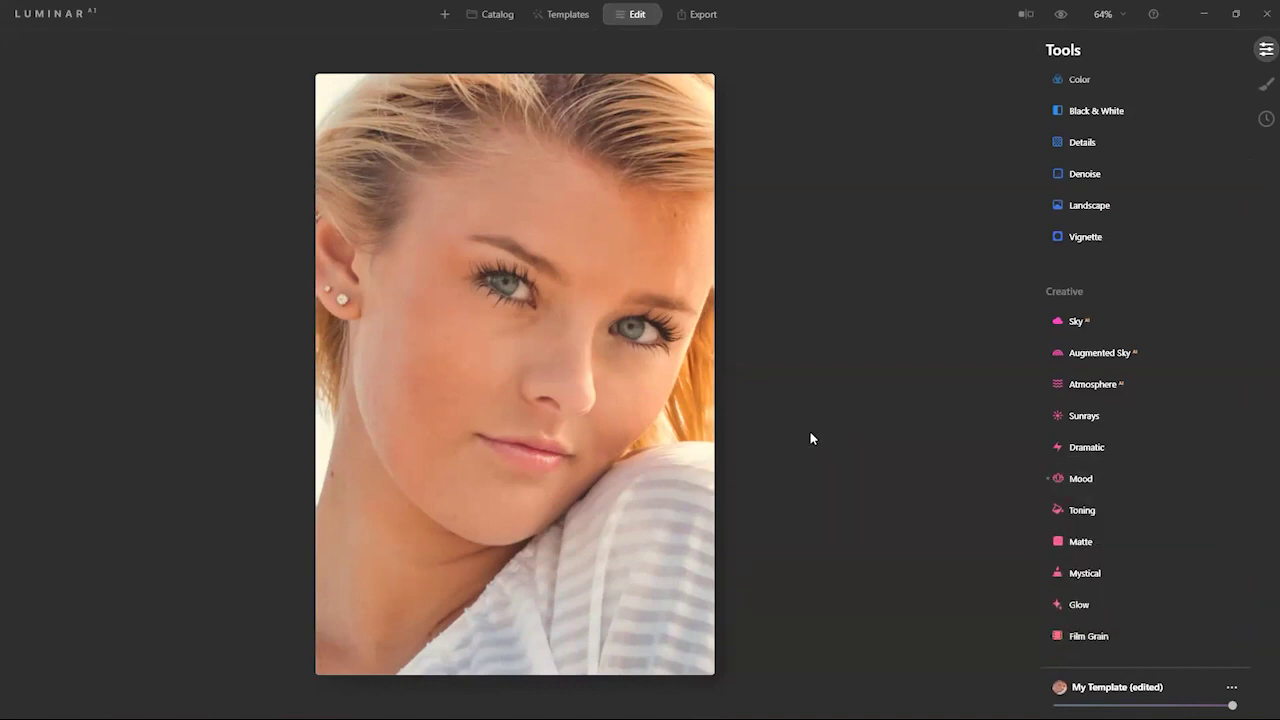
- Set the Details tool's Medium Details to 42 and Small Details to 7, and close the tool
scroll(1166, 436, "up", 2)
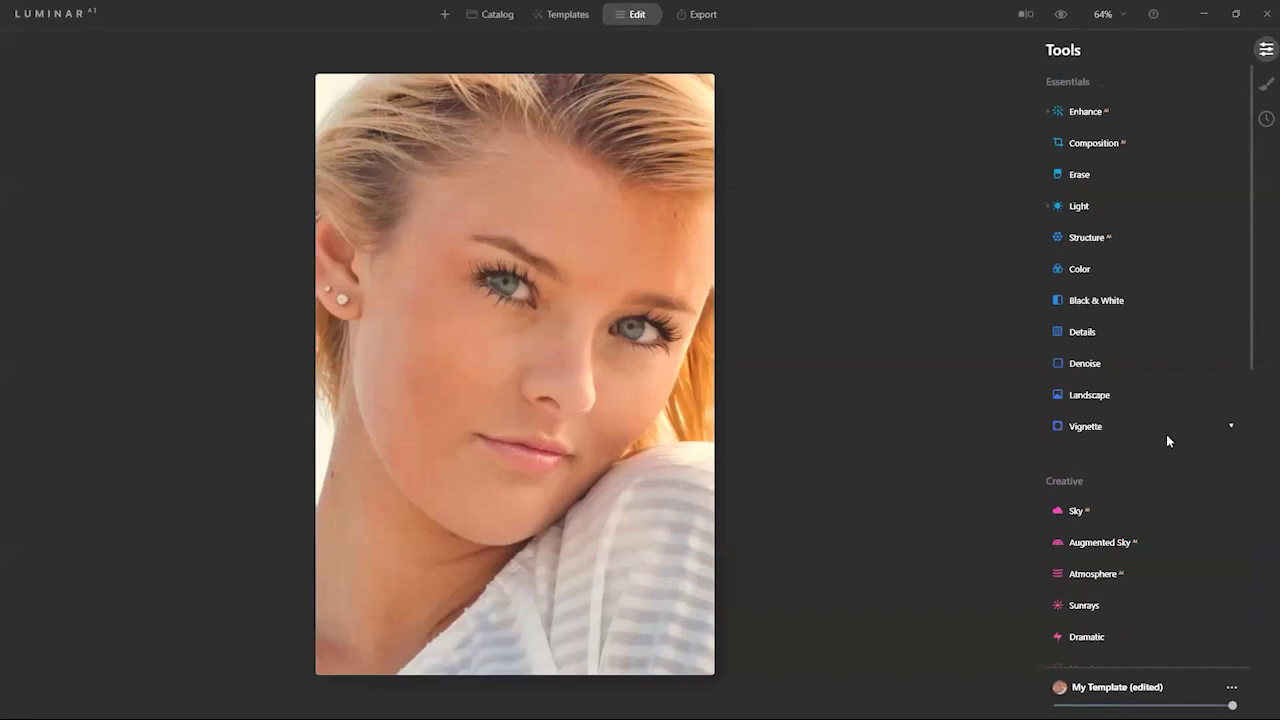
left_click(1088, 332)
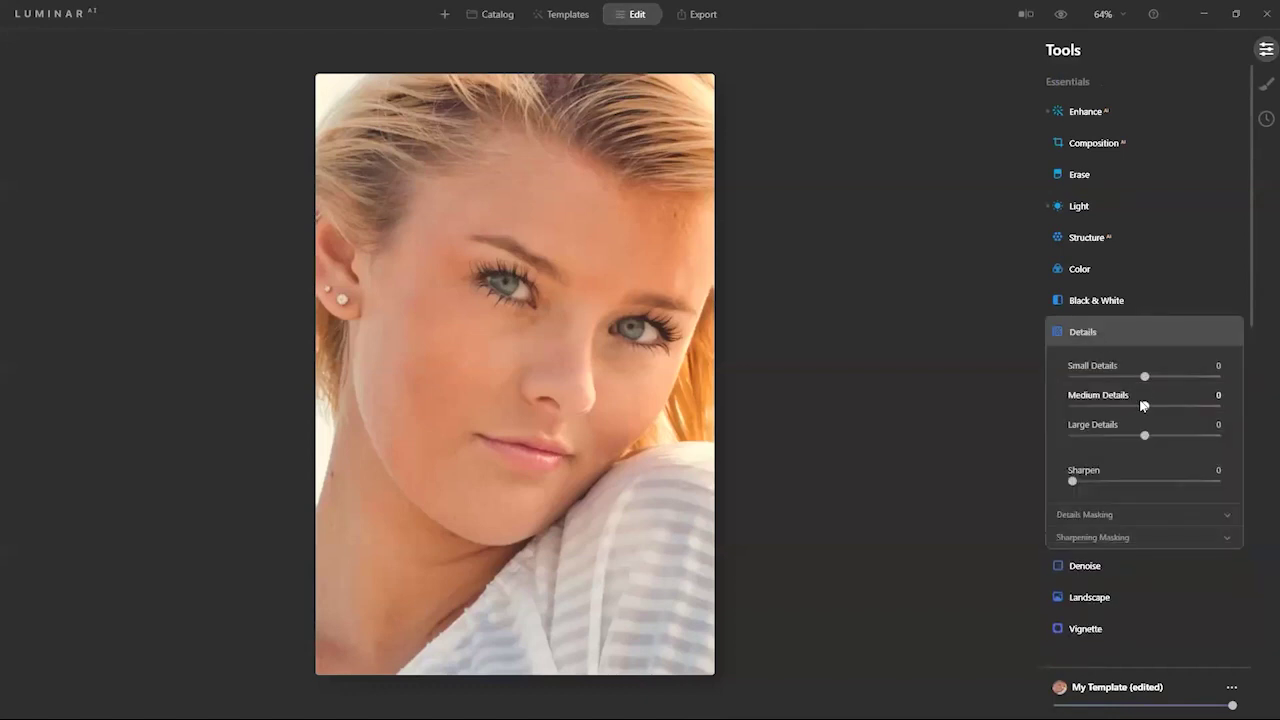
left_click_drag(1165, 410, 1176, 415)
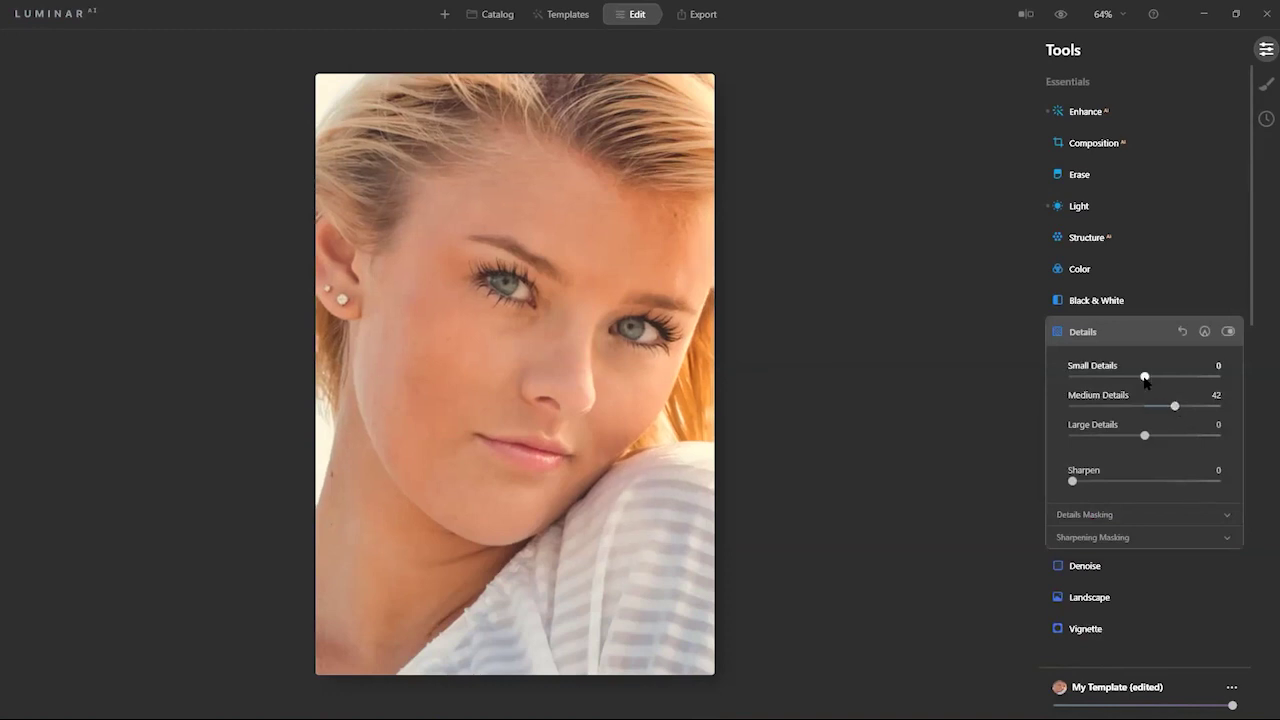
left_click_drag(1145, 378, 1150, 380)
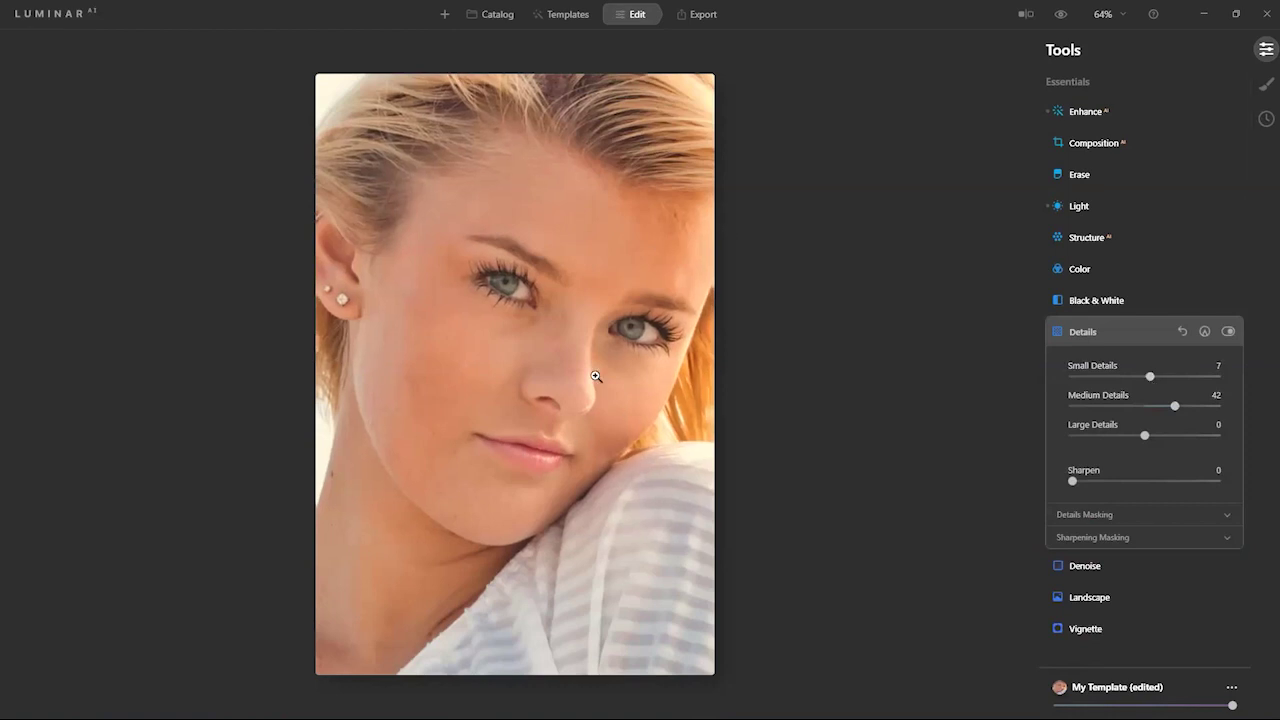
left_click(1098, 336)
- Open the Face AI tool in the Portrait group
scroll(1115, 351, "down", 5)
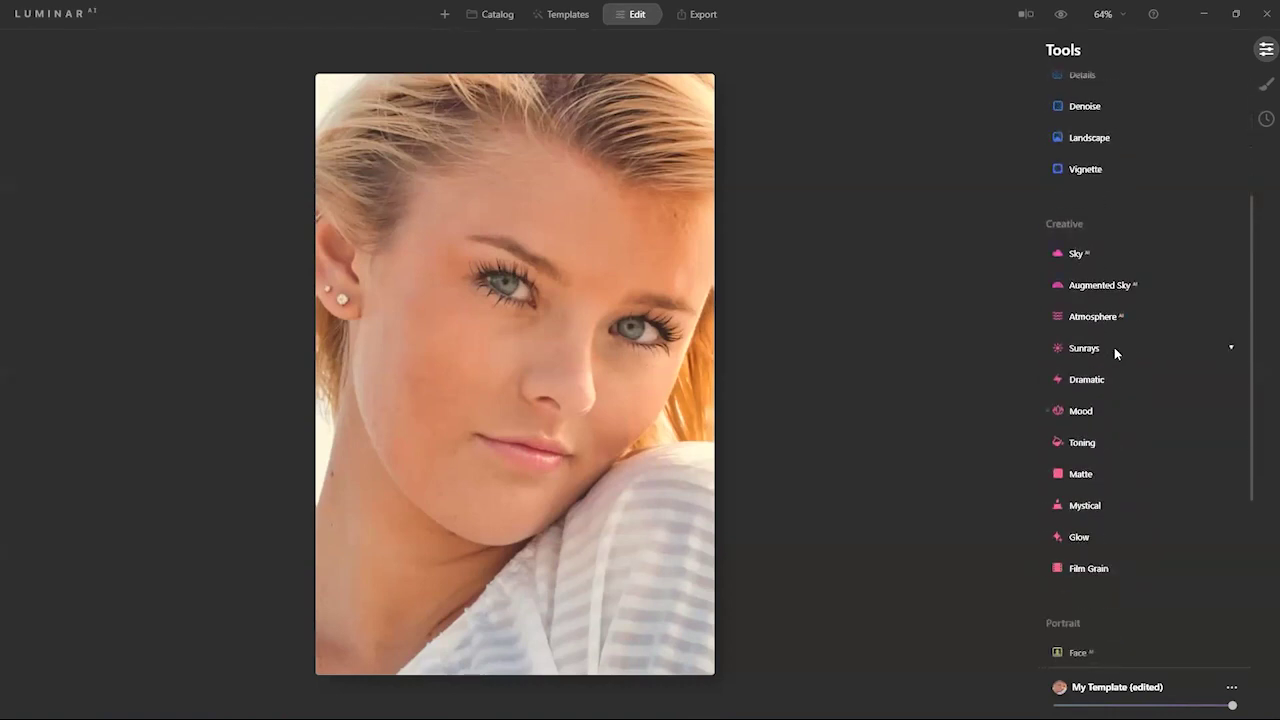
scroll(1114, 347, "down", 5)
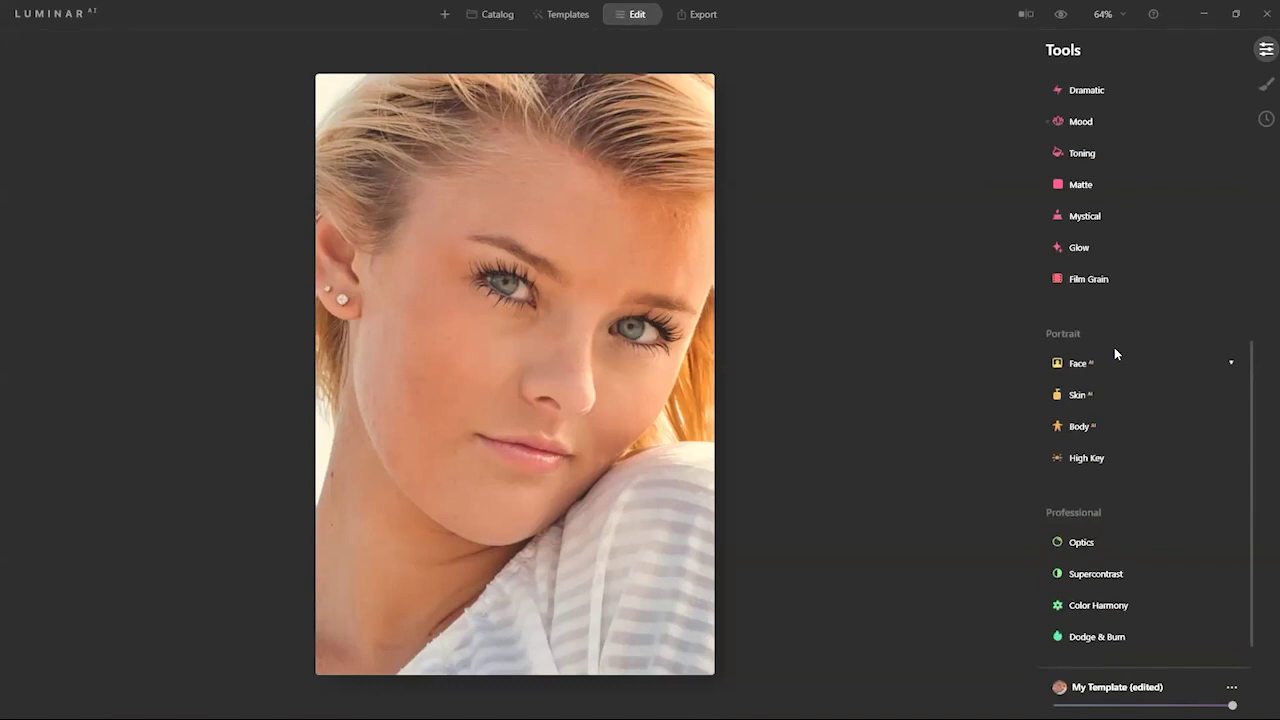
left_click(1082, 366)
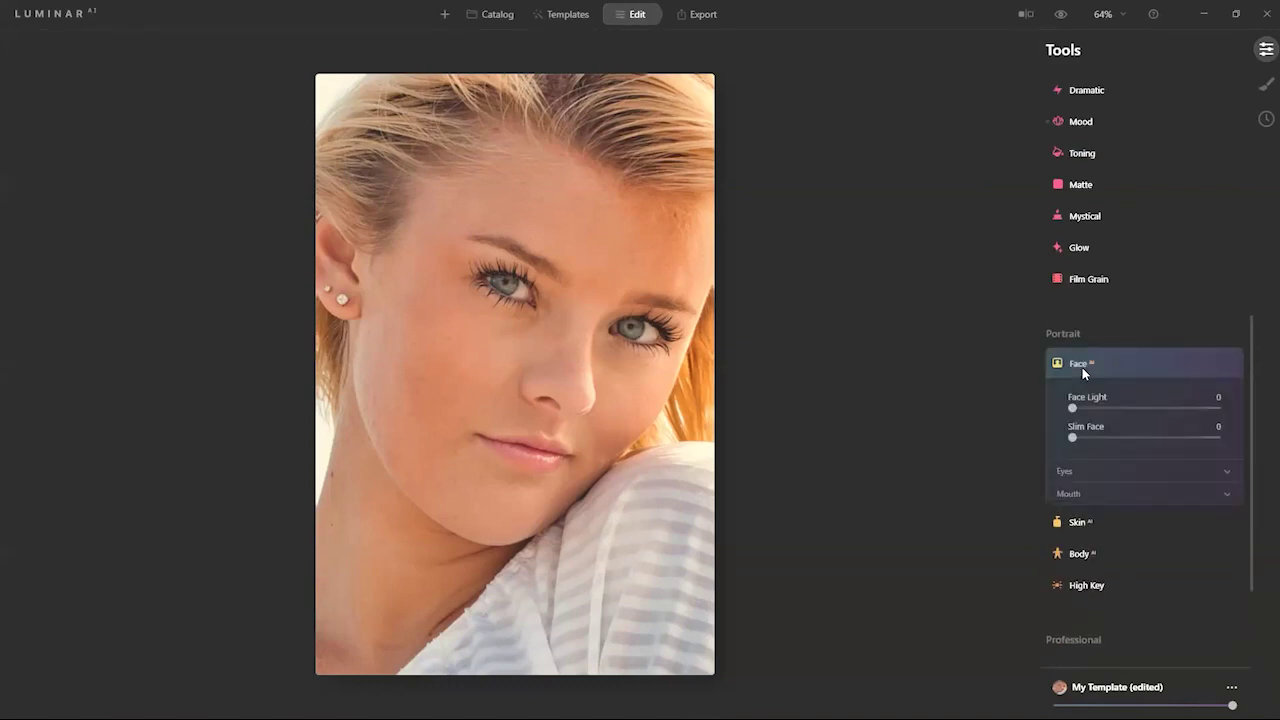
- Test the Face Light effect up to its maximum and return it to 0
left_click_drag(1073, 410, 1225, 406)
double_click(1190, 407)
left_click(1219, 412)
left_click_drag(1220, 414, 1070, 418)
mouse_move(1072, 410)
left_mouse_down()
mouse_move(1179, 409)
mouse_move(1072, 410)
left_mouse_up()
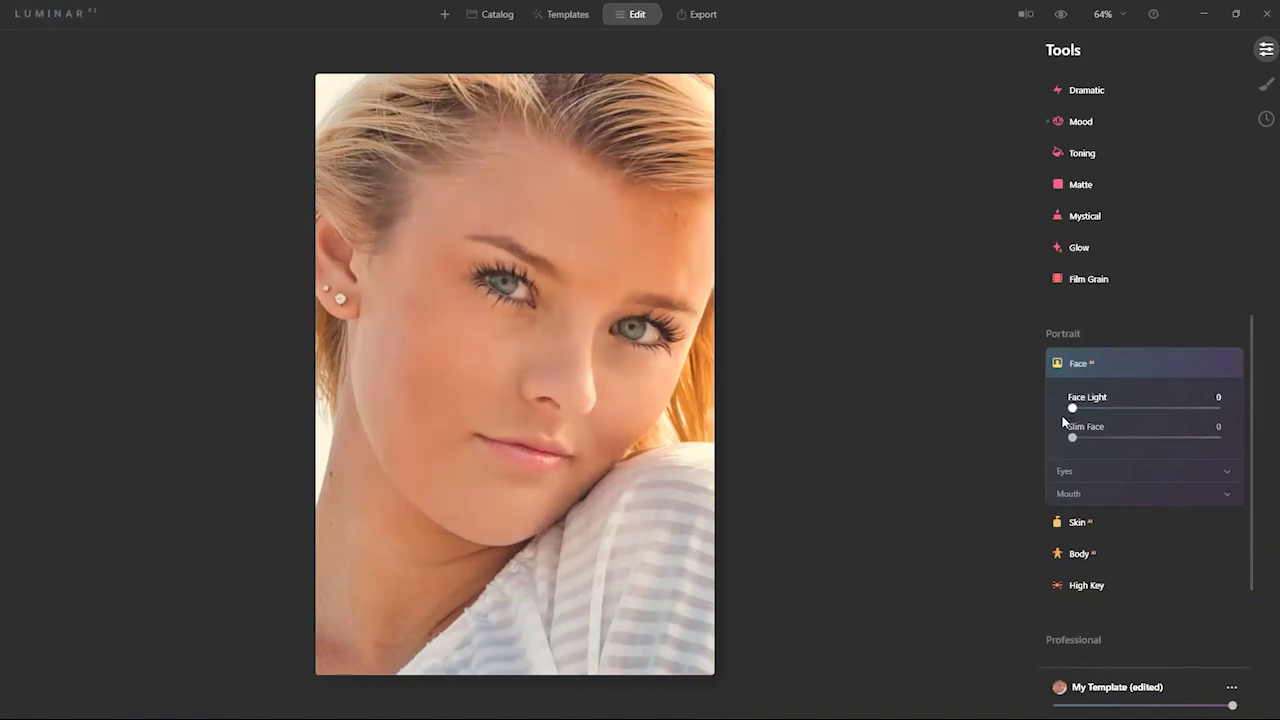
- For the eyes in Face AI, set Eye Enhancer to 43, Iris Flare to 26, Dark Circles Removal to 61, and Improve Eyebrows to 24
left_click(1068, 468)
scroll(1072, 470, "down", 2)
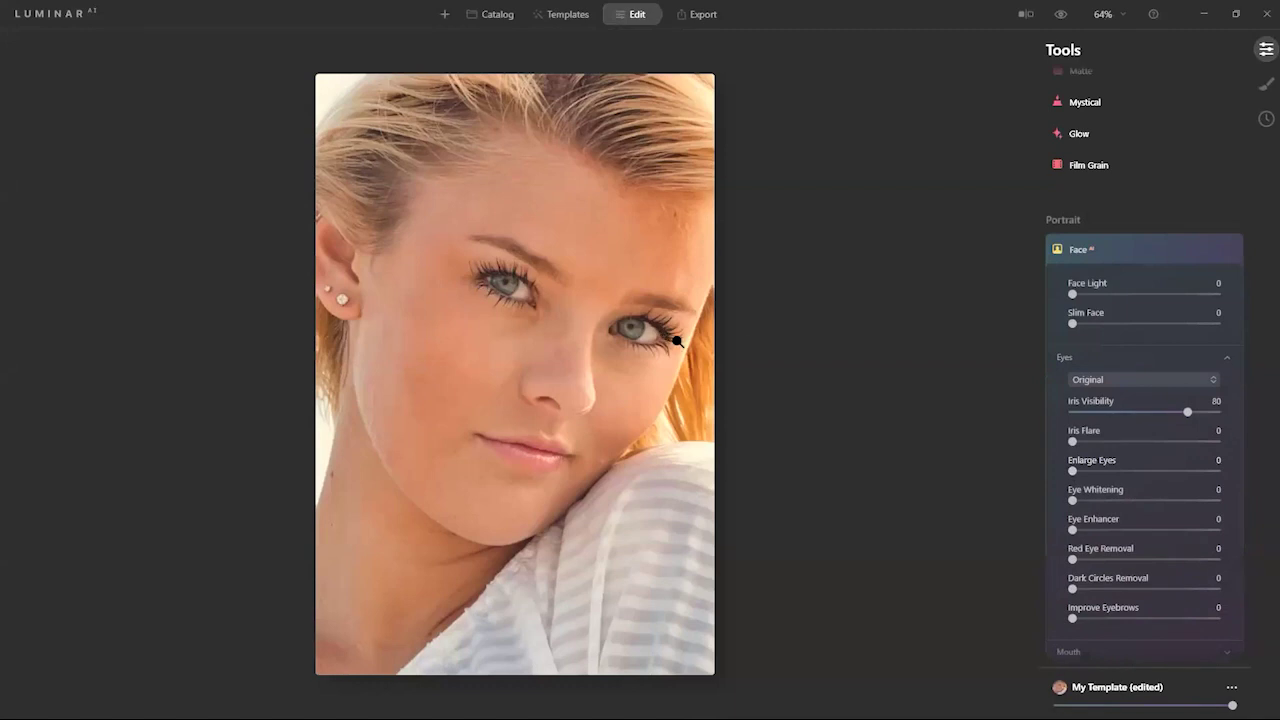
left_click_drag(1074, 531, 1137, 536)
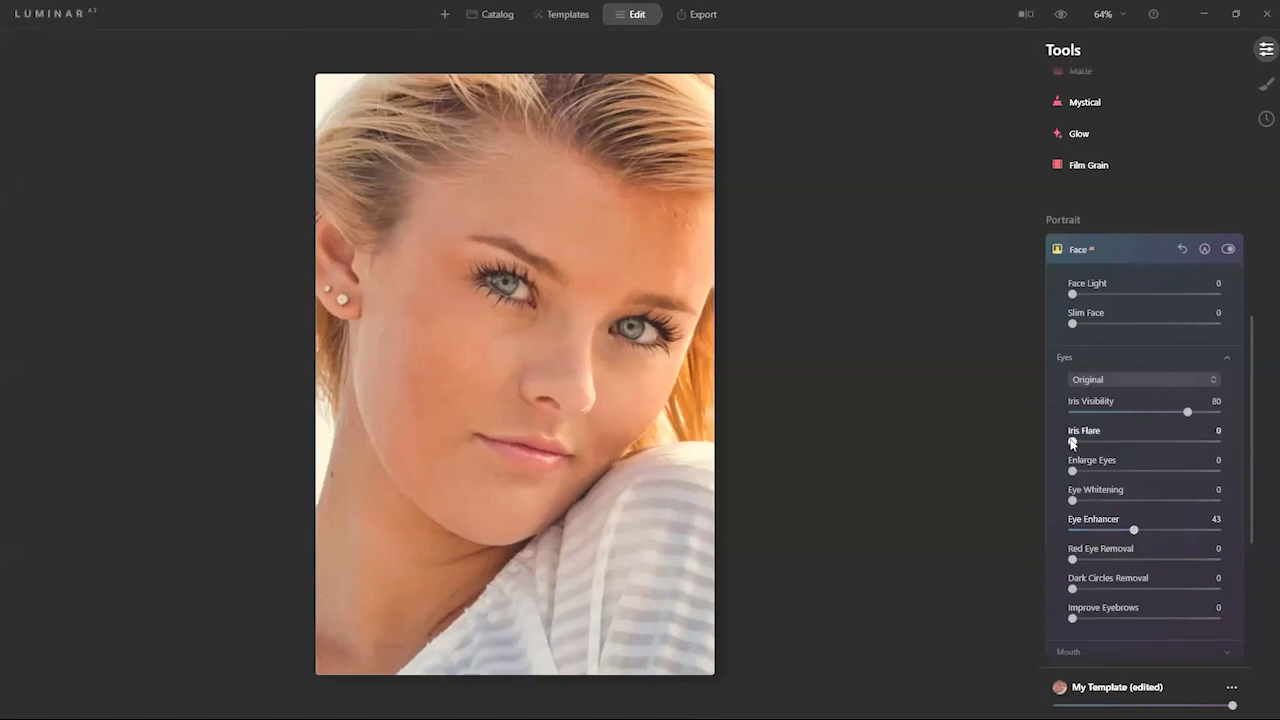
left_click_drag(1074, 441, 1109, 463)
left_click_drag(1072, 589, 1162, 594)
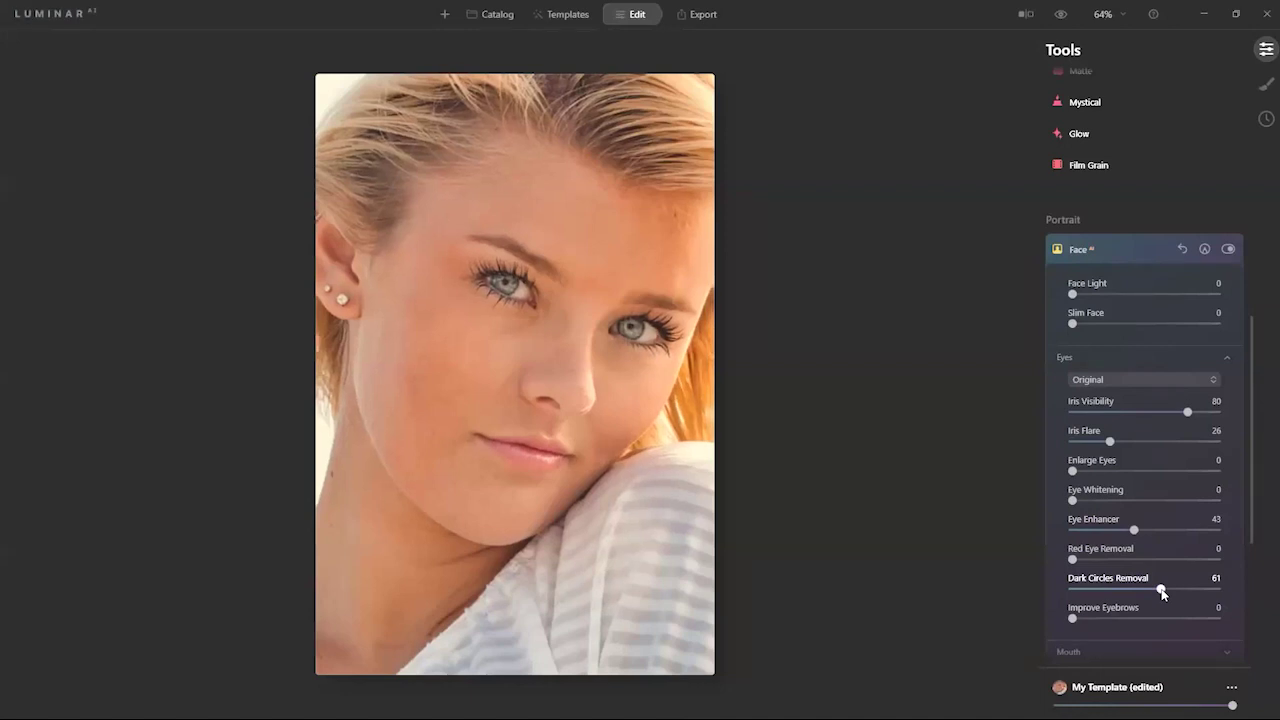
left_click_drag(1072, 619, 1105, 620)
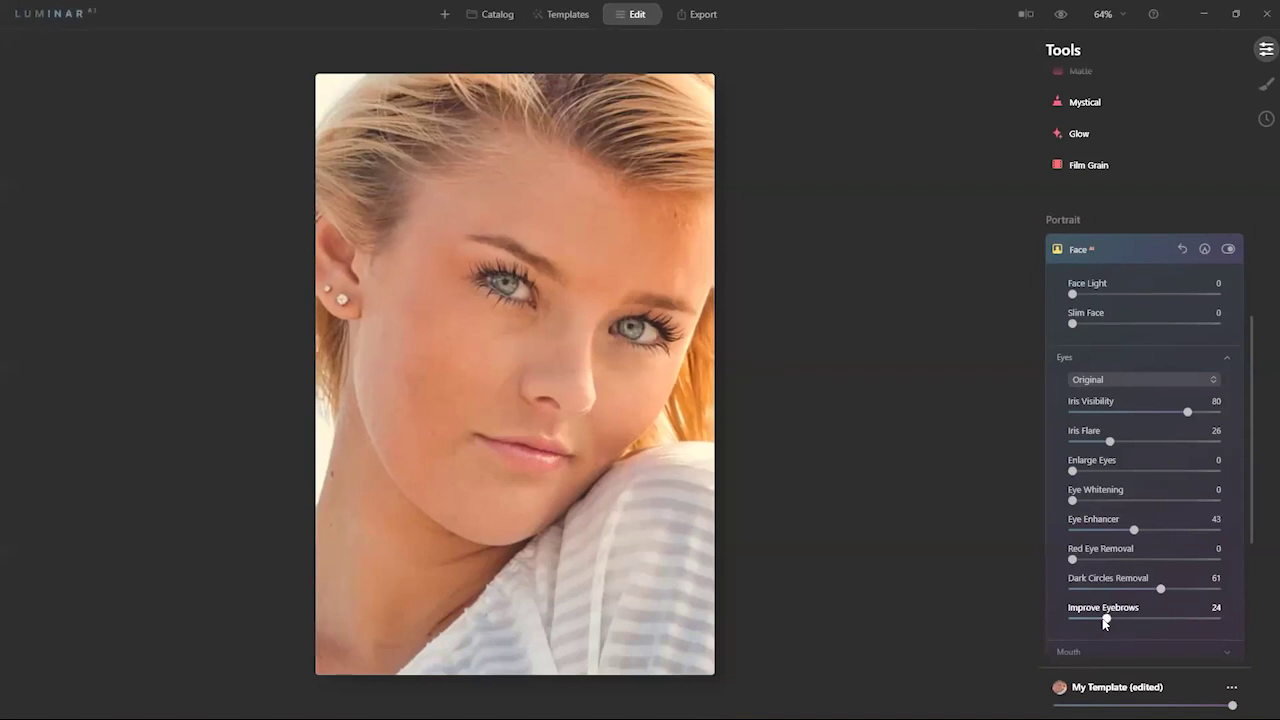
- For the mouth in Face AI, set Lips Saturation to 16, Lips Redness to 15, and Lips Darkening to 21
left_click(1070, 653)
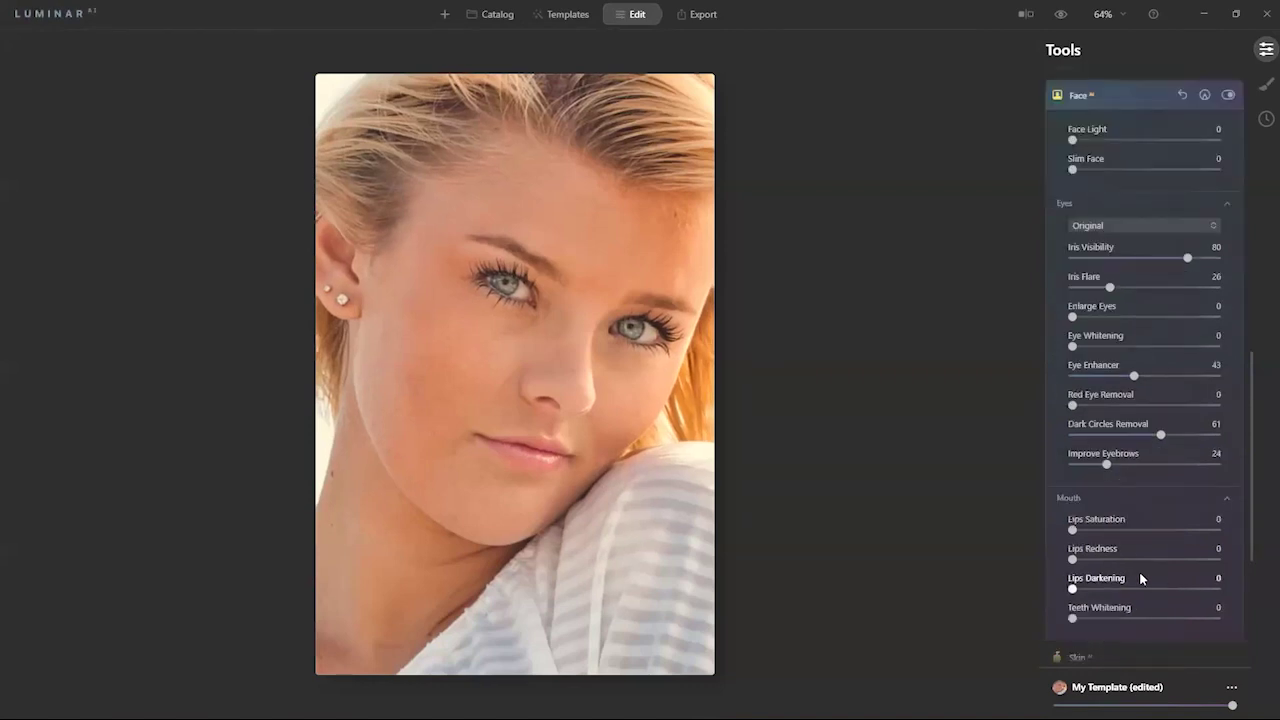
left_click_drag(1072, 589, 1095, 533)
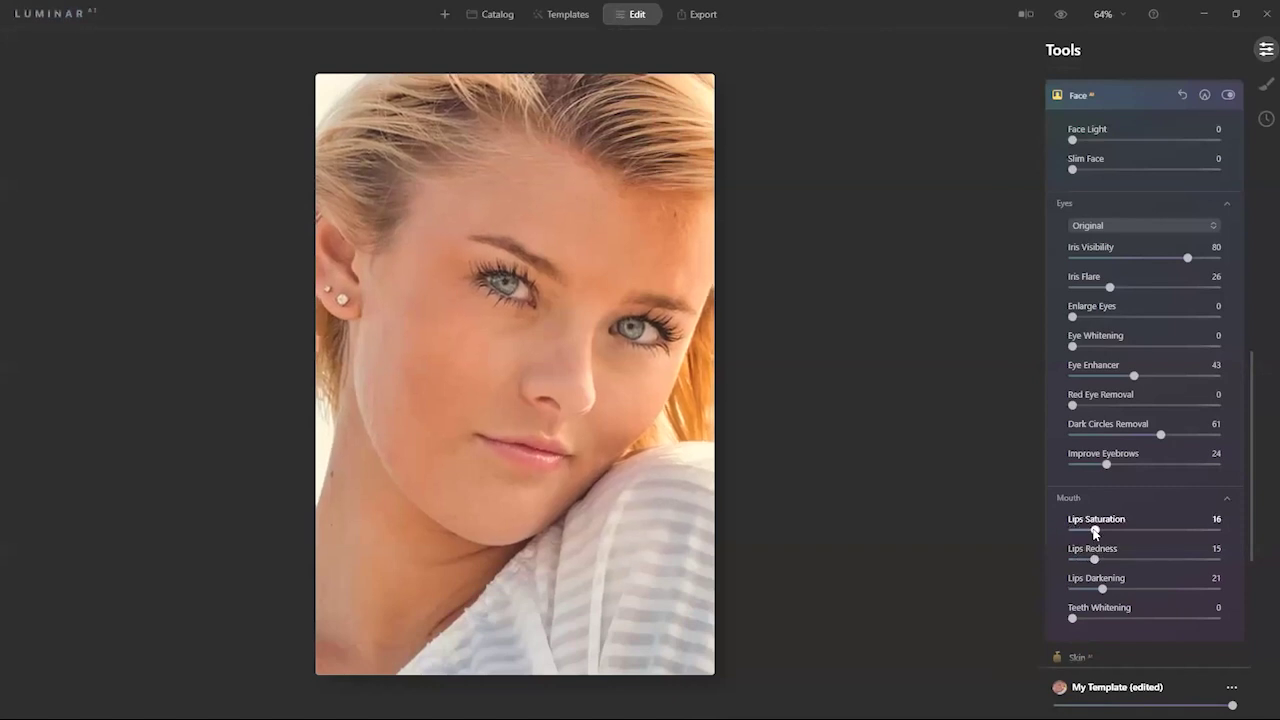
- Check the templates, return to the editing tools, and raise the Skin AI tool's Amount
left_click(560, 16)
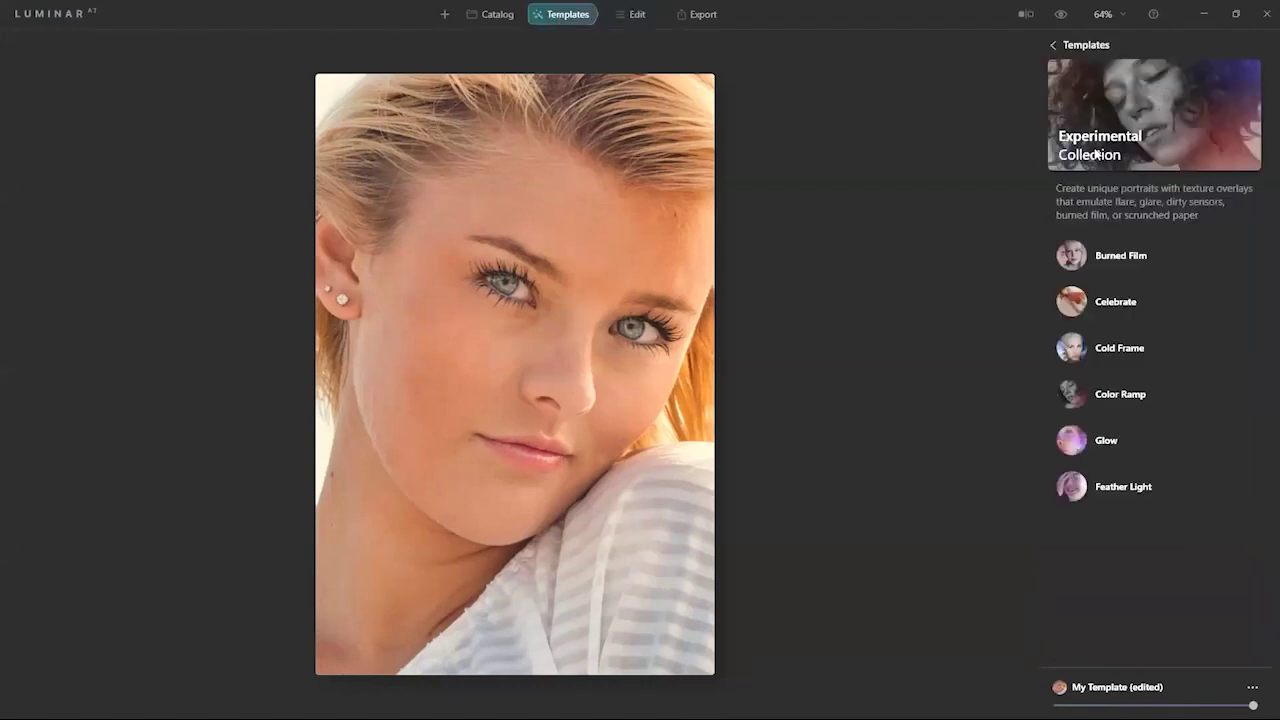
left_click(632, 15)
left_click(1091, 656)
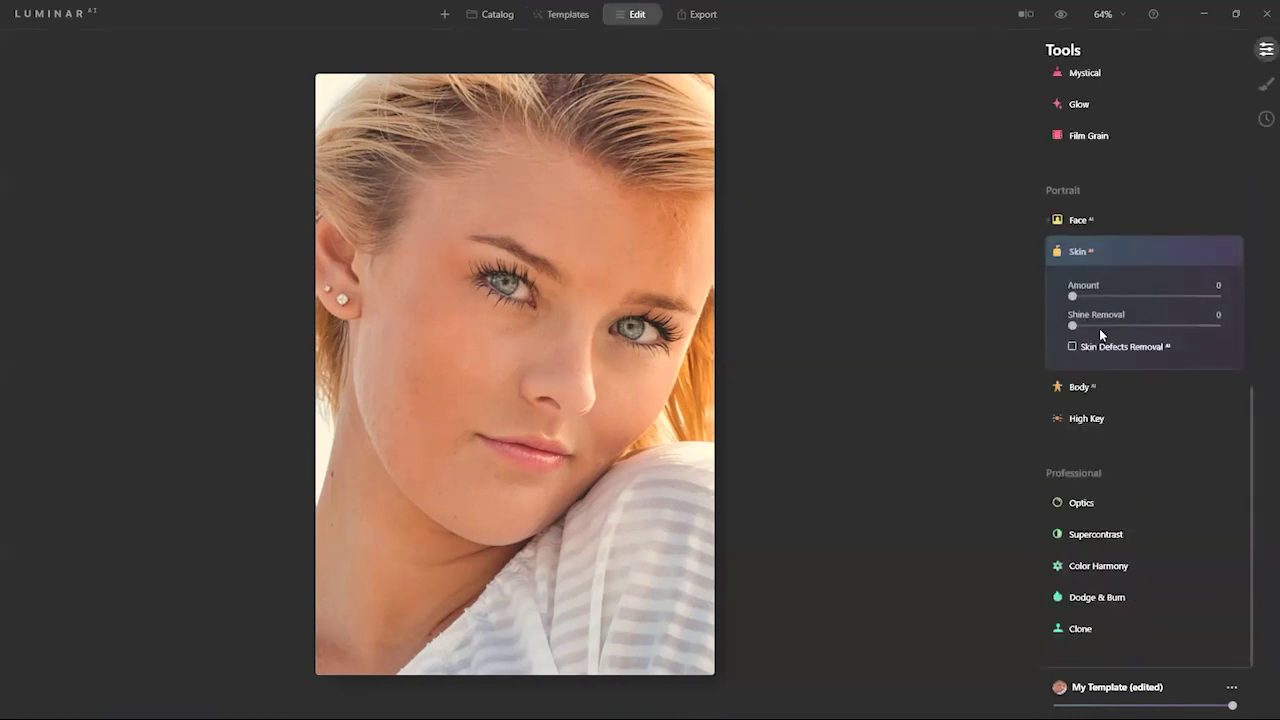
mouse_move(1106, 295)
left_mouse_down()
mouse_move(1158, 300)
mouse_move(1120, 305)
left_mouse_up()
- Reopen Face AI and reduce Eye Enhancer to 18
left_click(1091, 224)
scroll(1165, 481, "down", 2)
left_click_drag(1134, 380, 1099, 385)
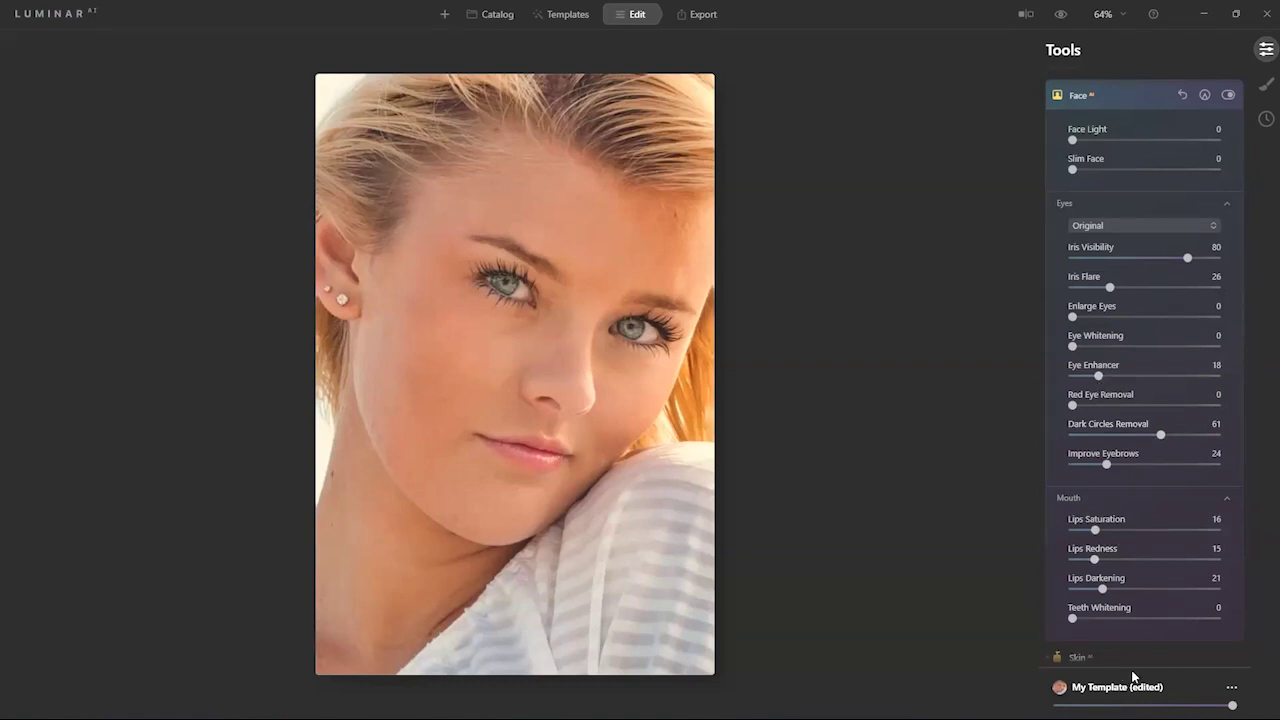
- Save the portrait's current adjustments as a template and switch to the templates view
left_click(1232, 690)
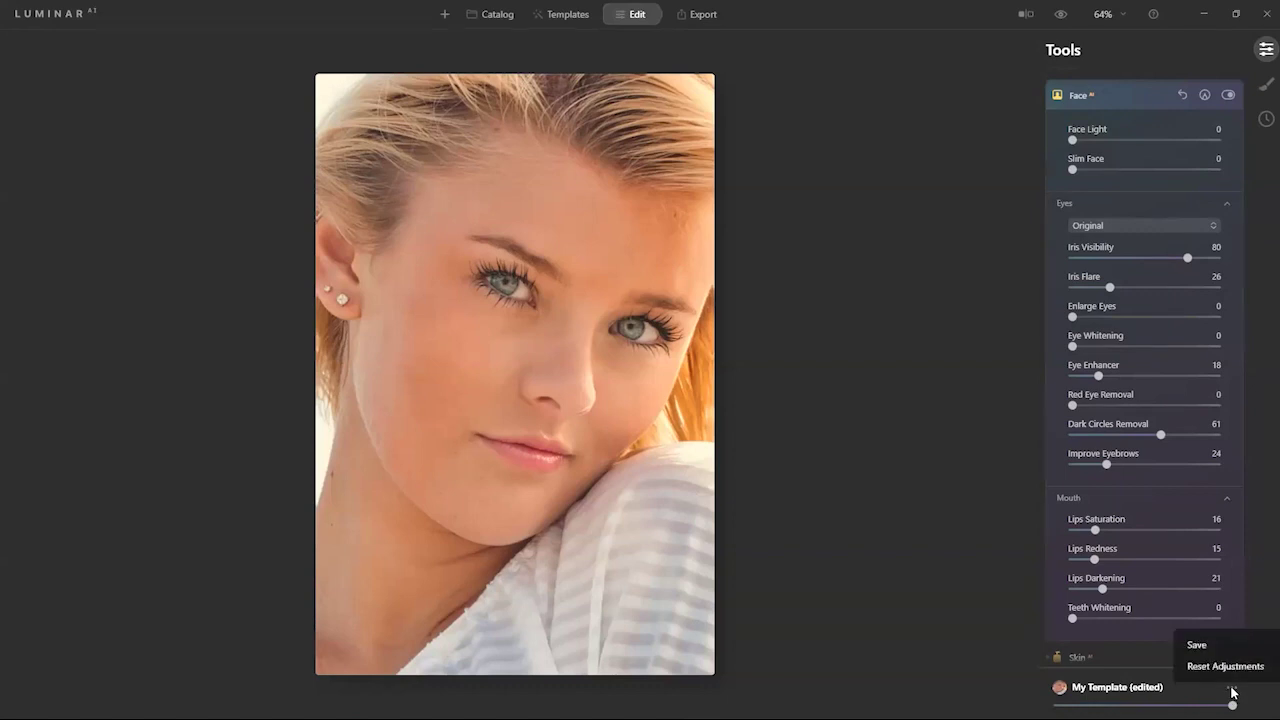
left_click(1207, 645)
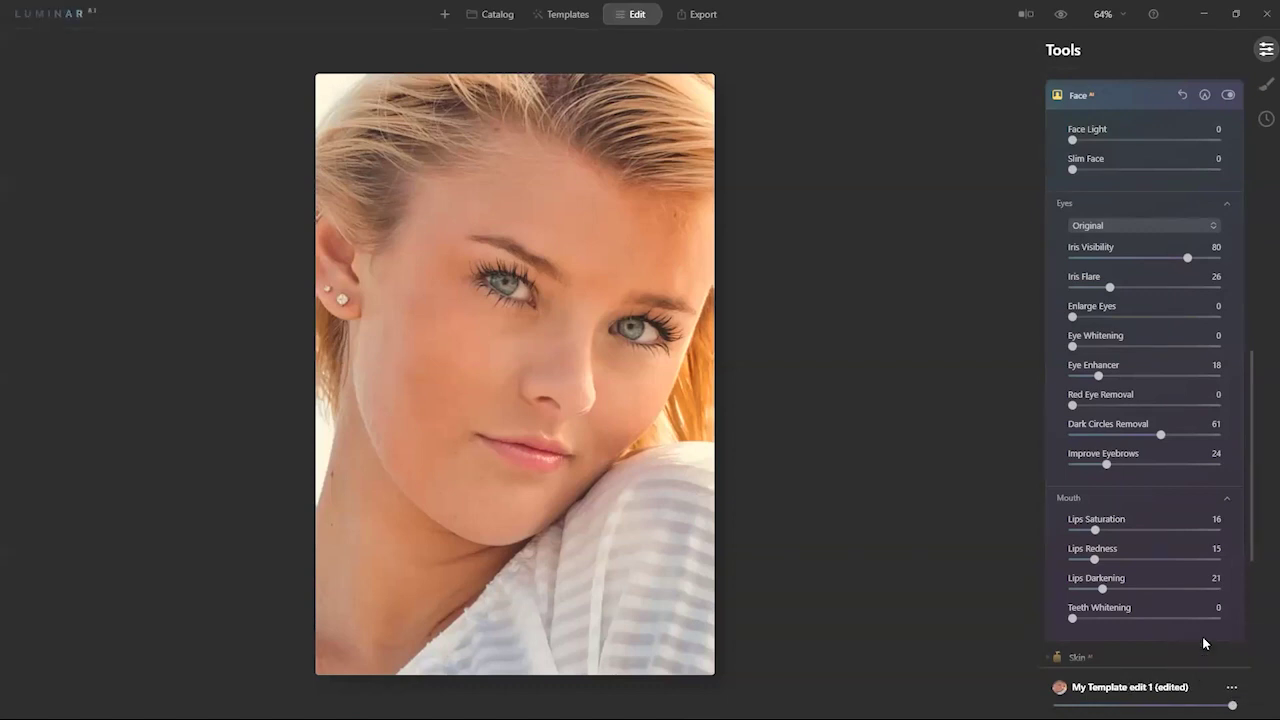
left_click(579, 18)
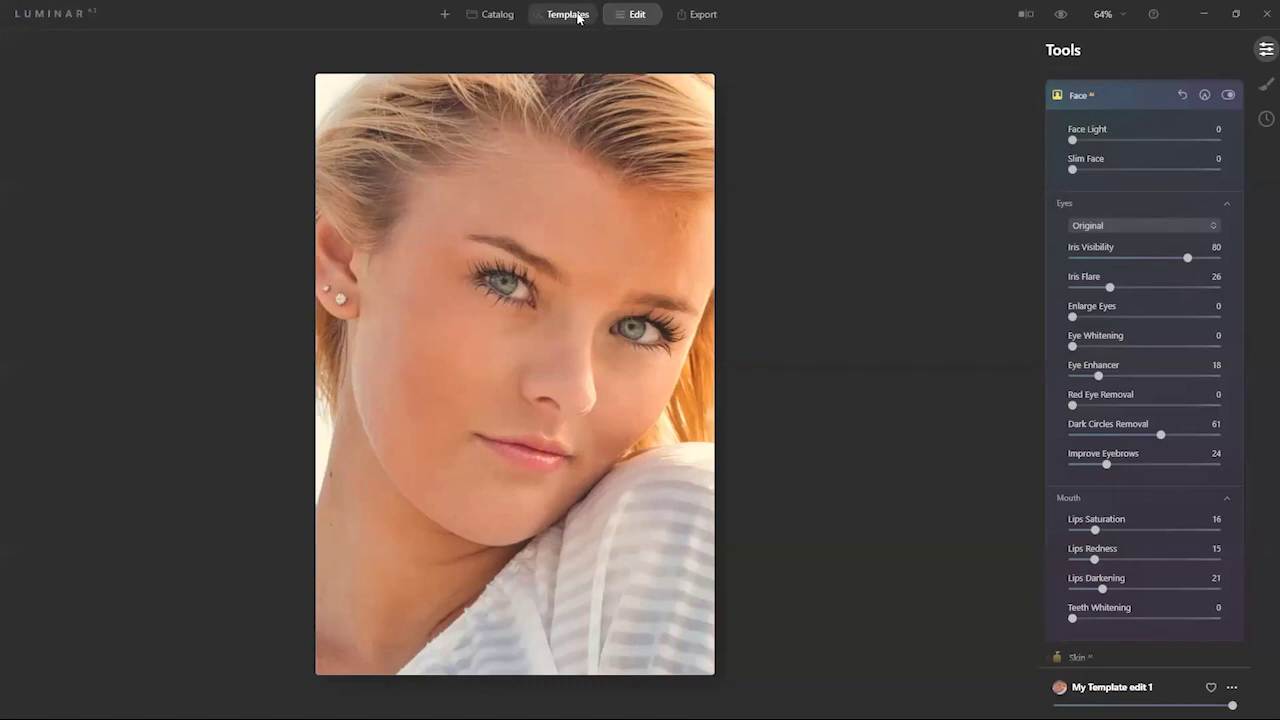
- Rename the newly saved template in My Templates as "Soft Skin model"
left_click(1052, 47)
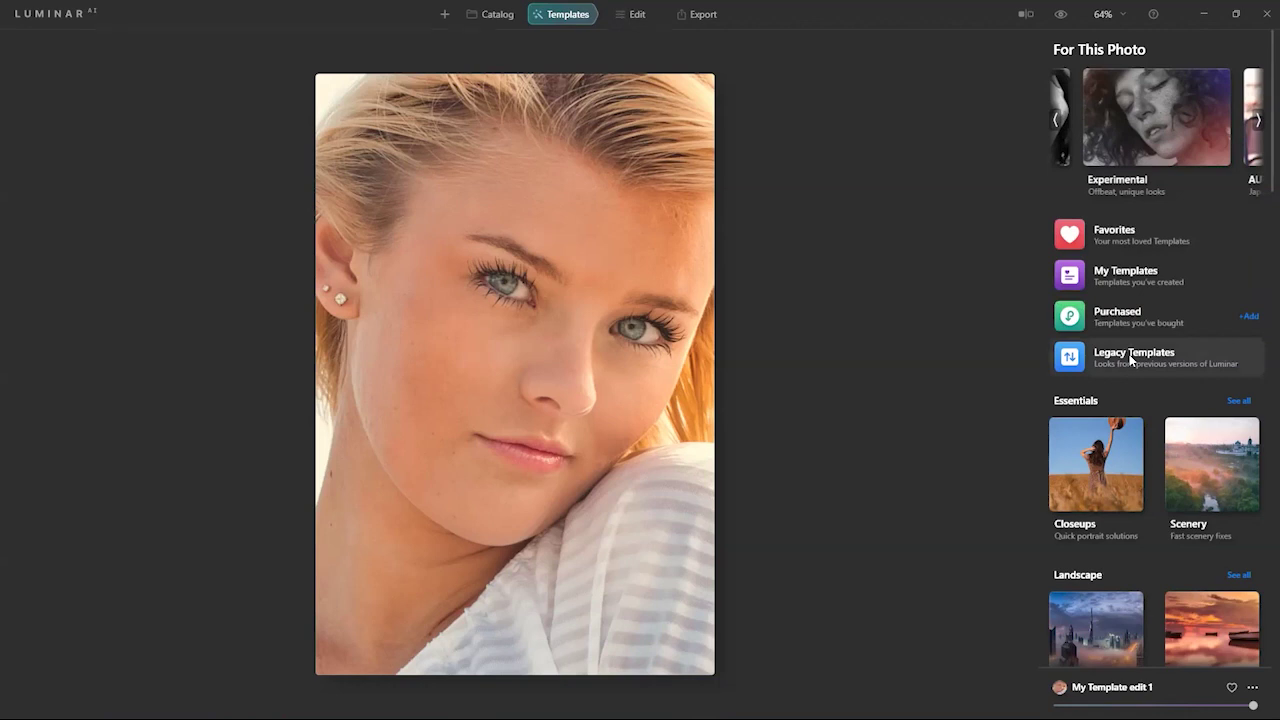
left_click(1111, 277)
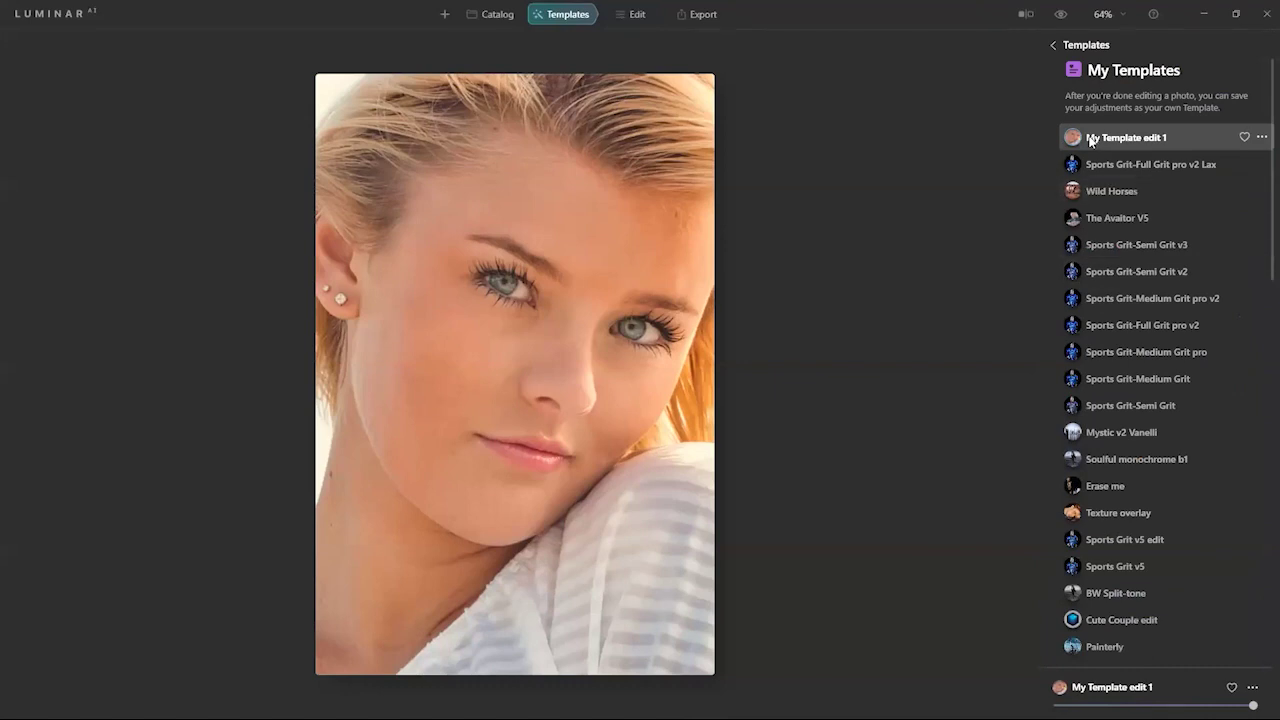
left_click(1262, 137)
left_click(1208, 180)
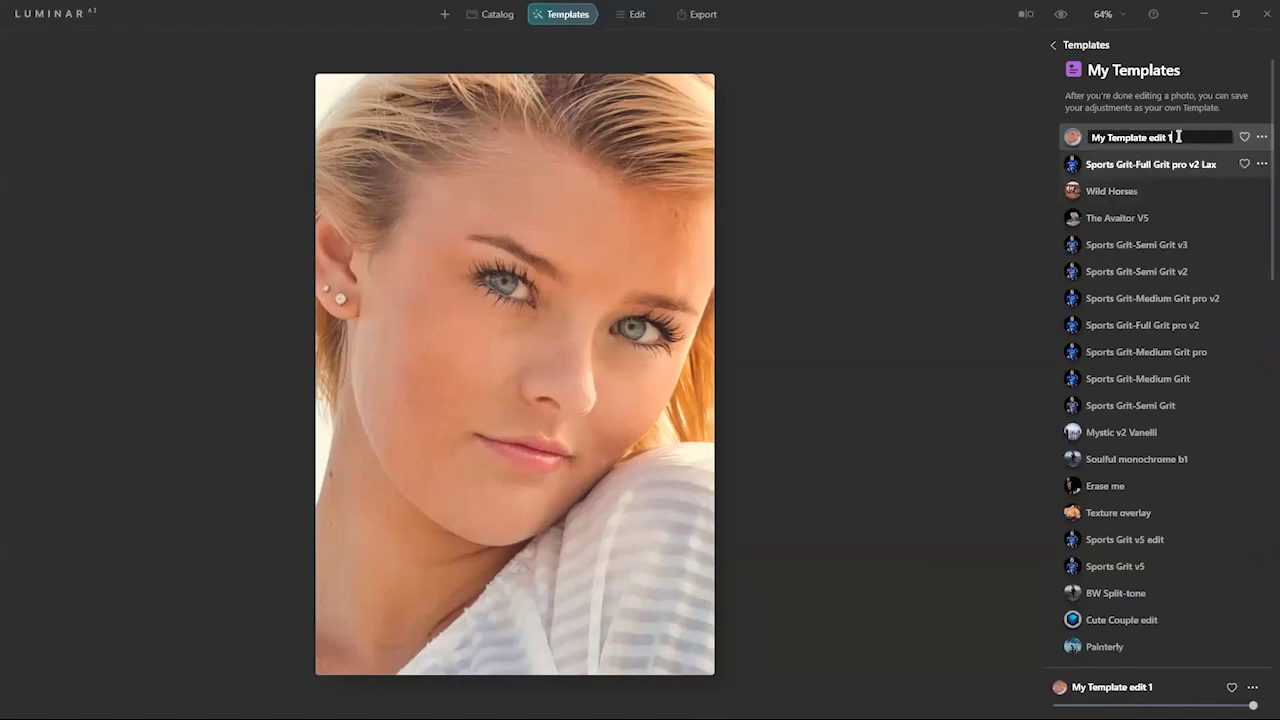
left_click_drag(1172, 137, 1088, 139)
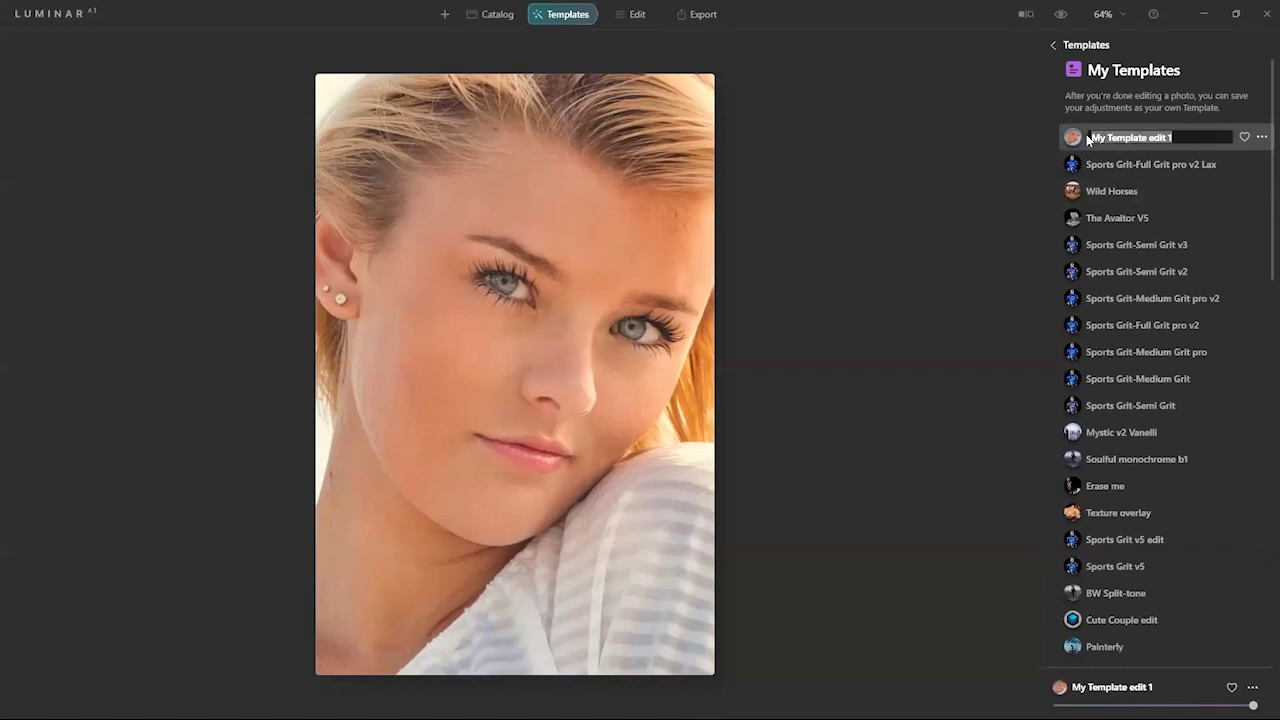
type("Soft Skin model")
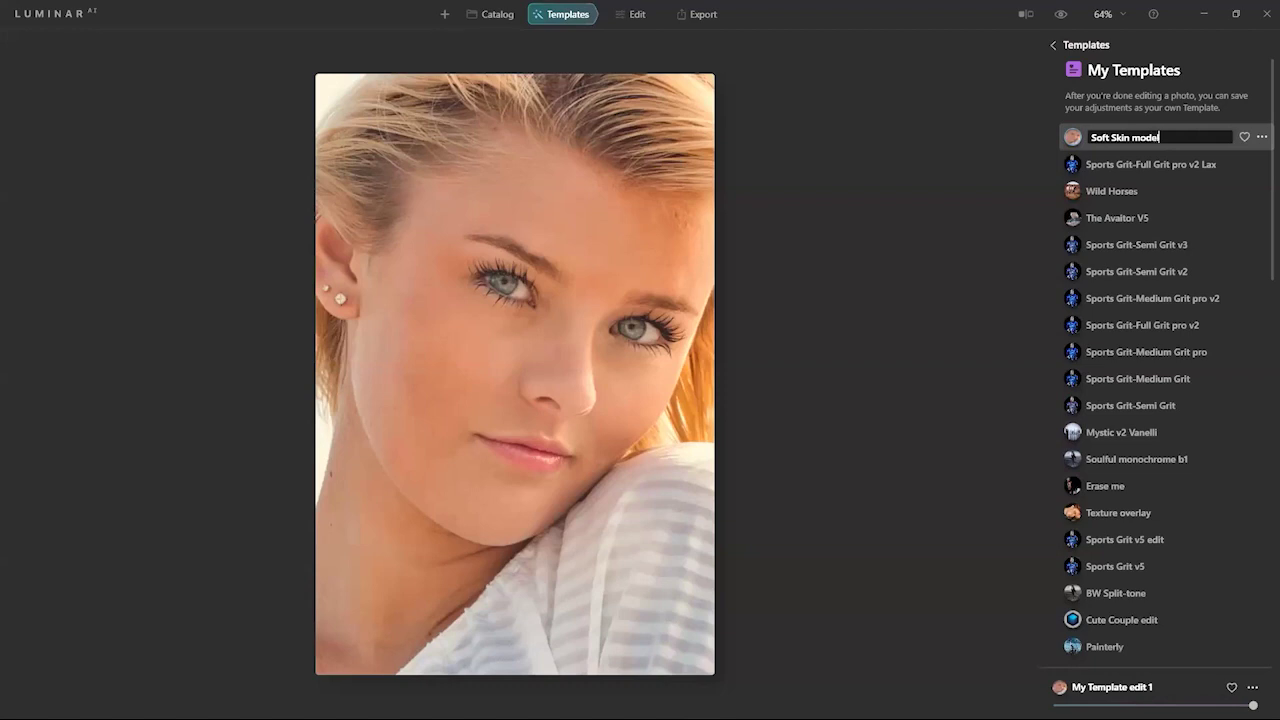
key("Return")
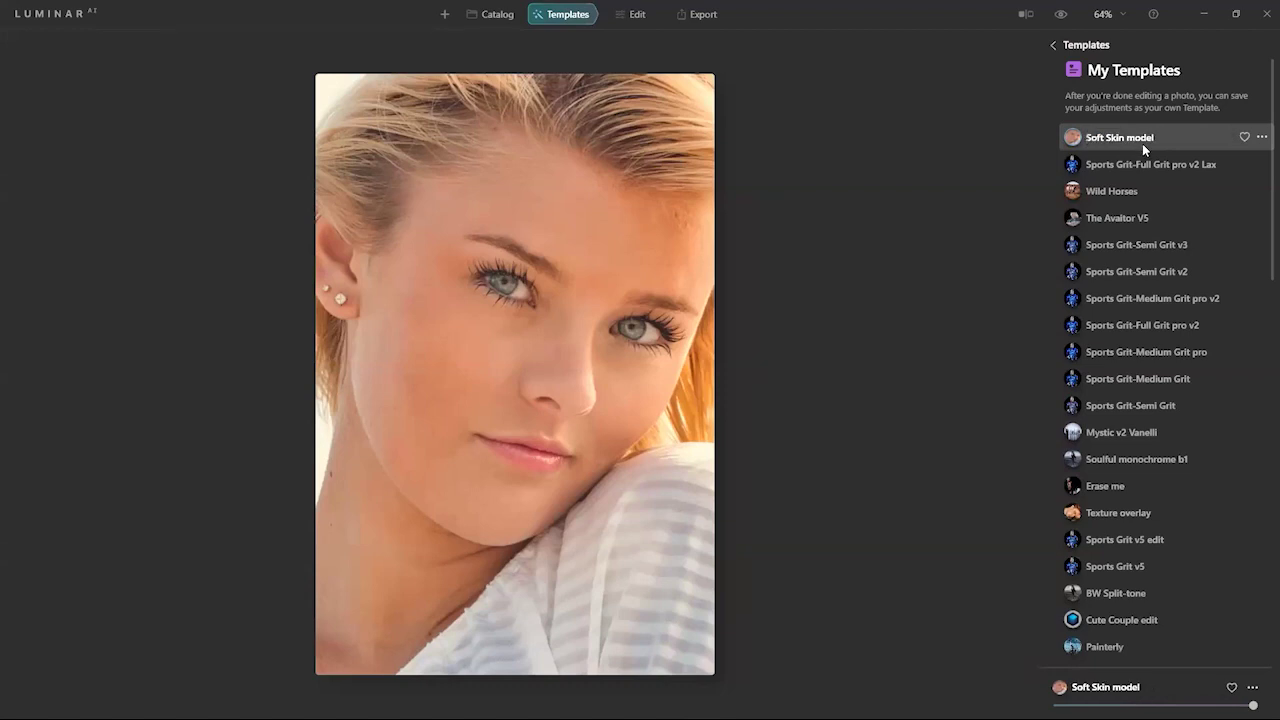
- Revert the portrait to its original and apply the Soft Skin model template to it
right_click(530, 223)
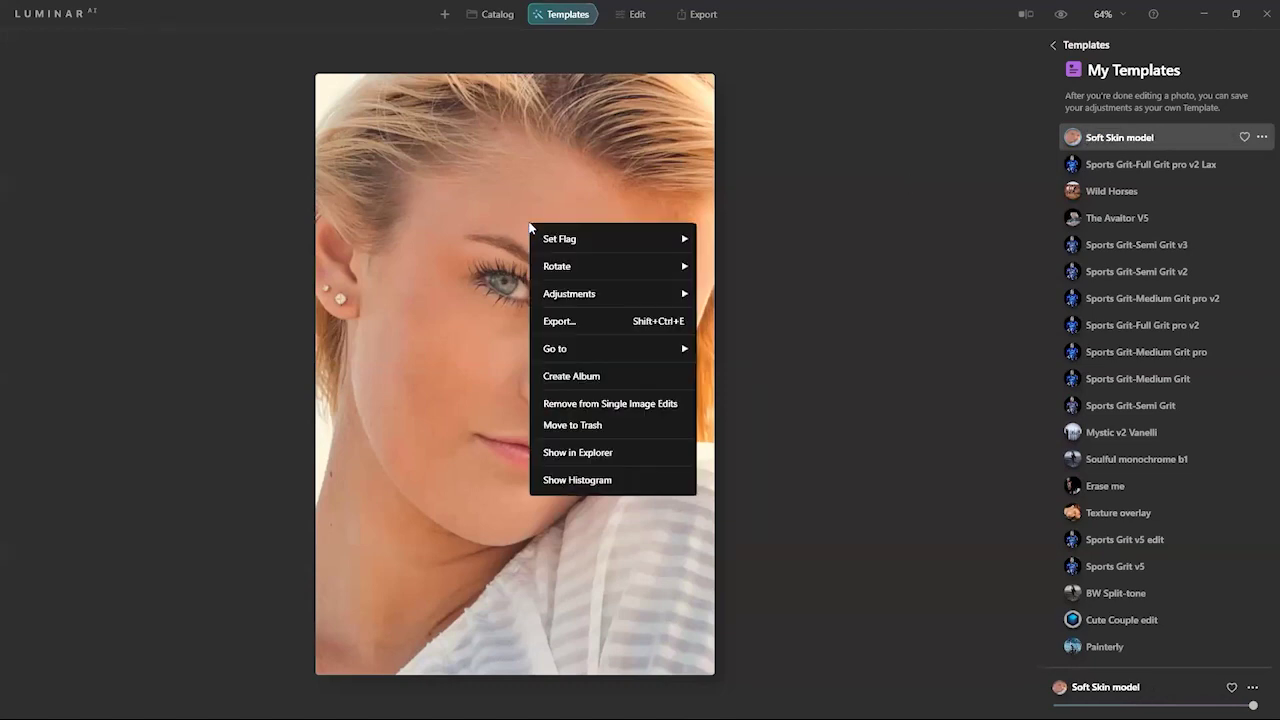
mouse_move(572, 296)
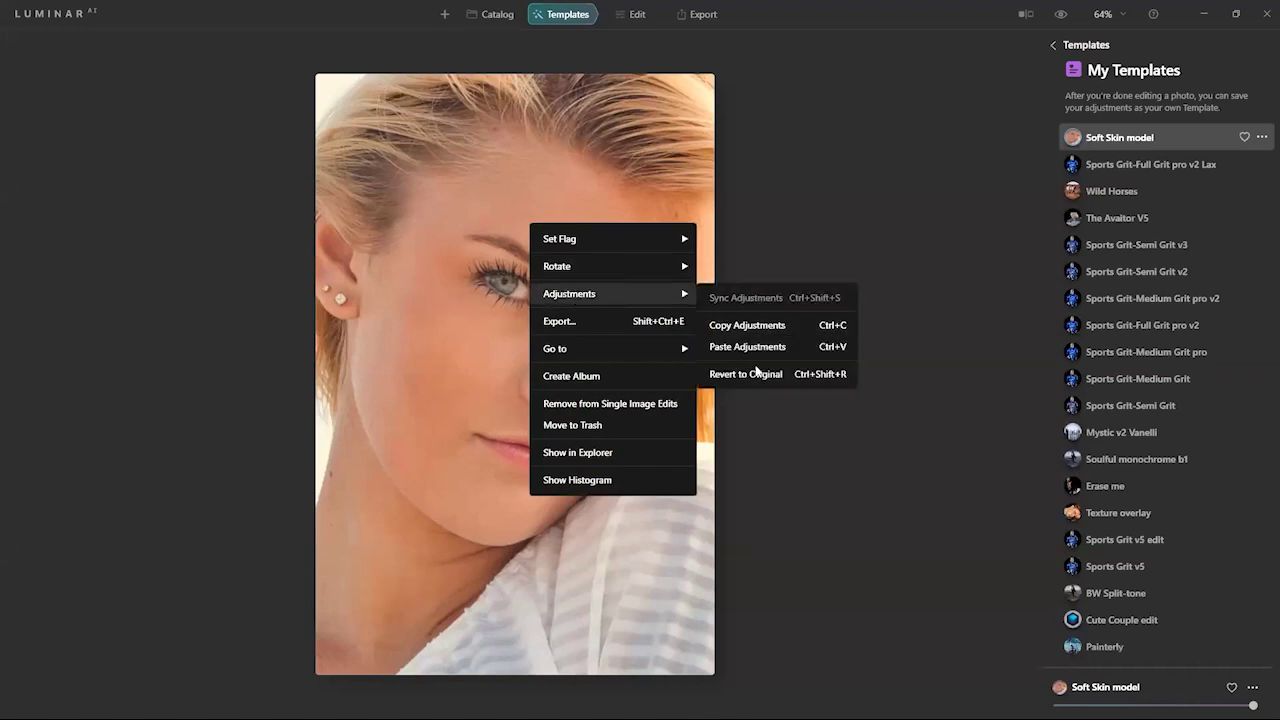
left_click(759, 375)
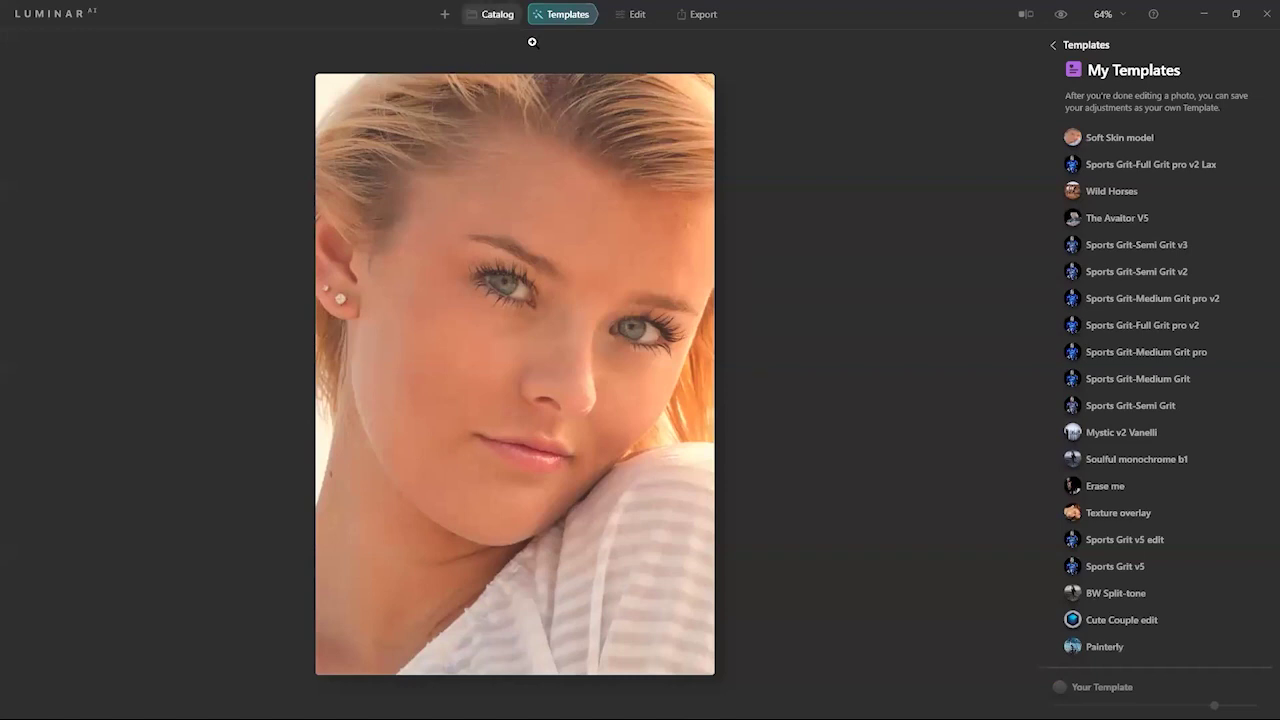
left_click(1094, 142)
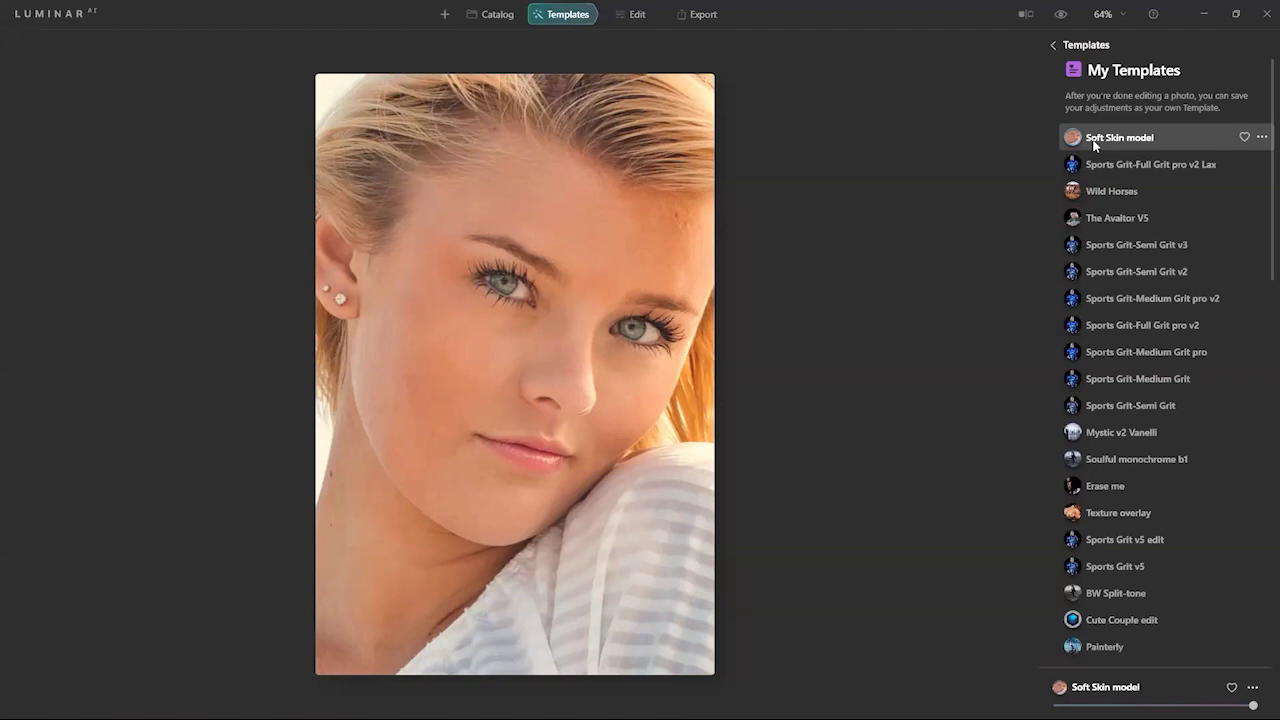
- Return to the catalog, look through its folders and albums, and open the photo of the child in the penguin hat for editing
left_click(494, 14)
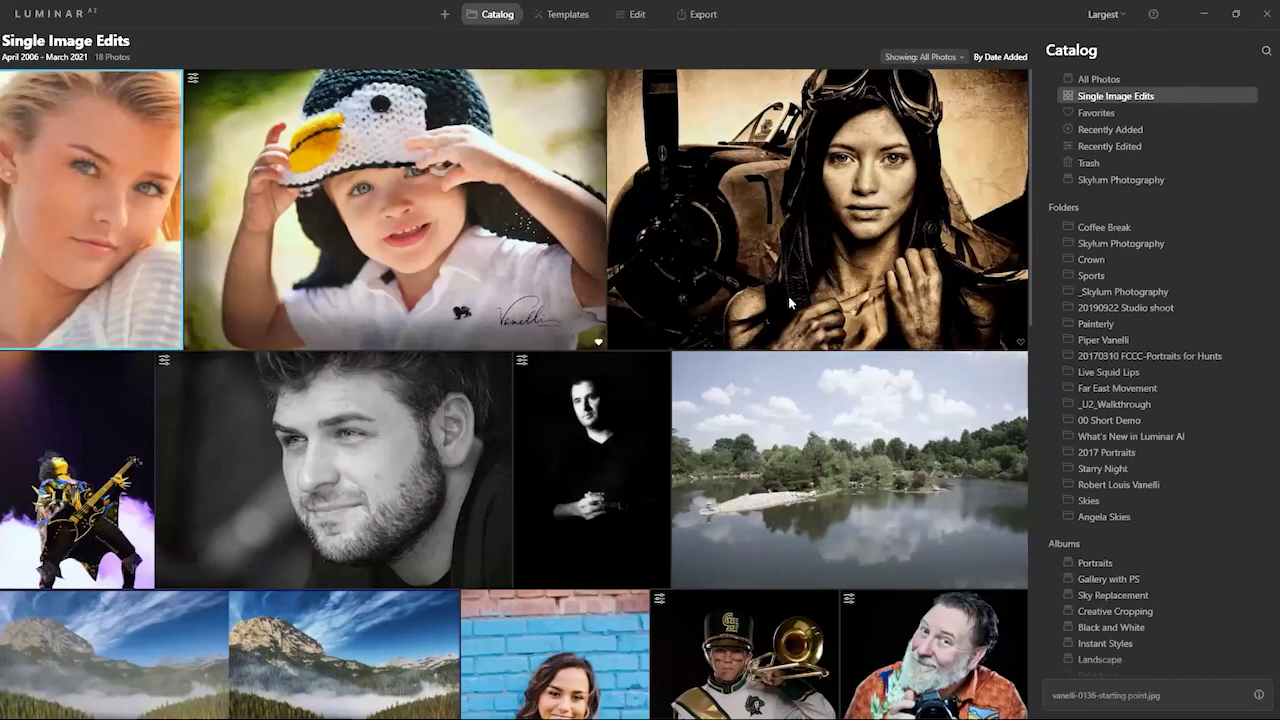
scroll(1138, 614, "down", 4)
scroll(1138, 614, "down", 2)
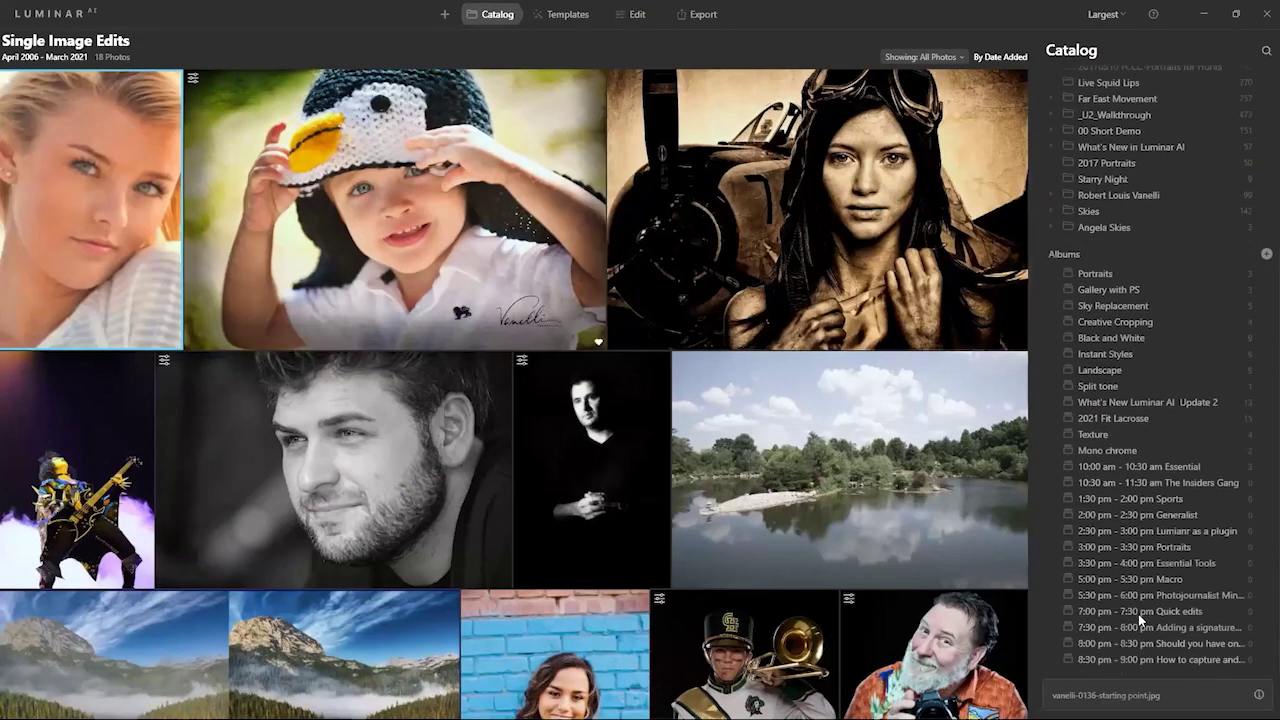
scroll(1138, 614, "up", 6)
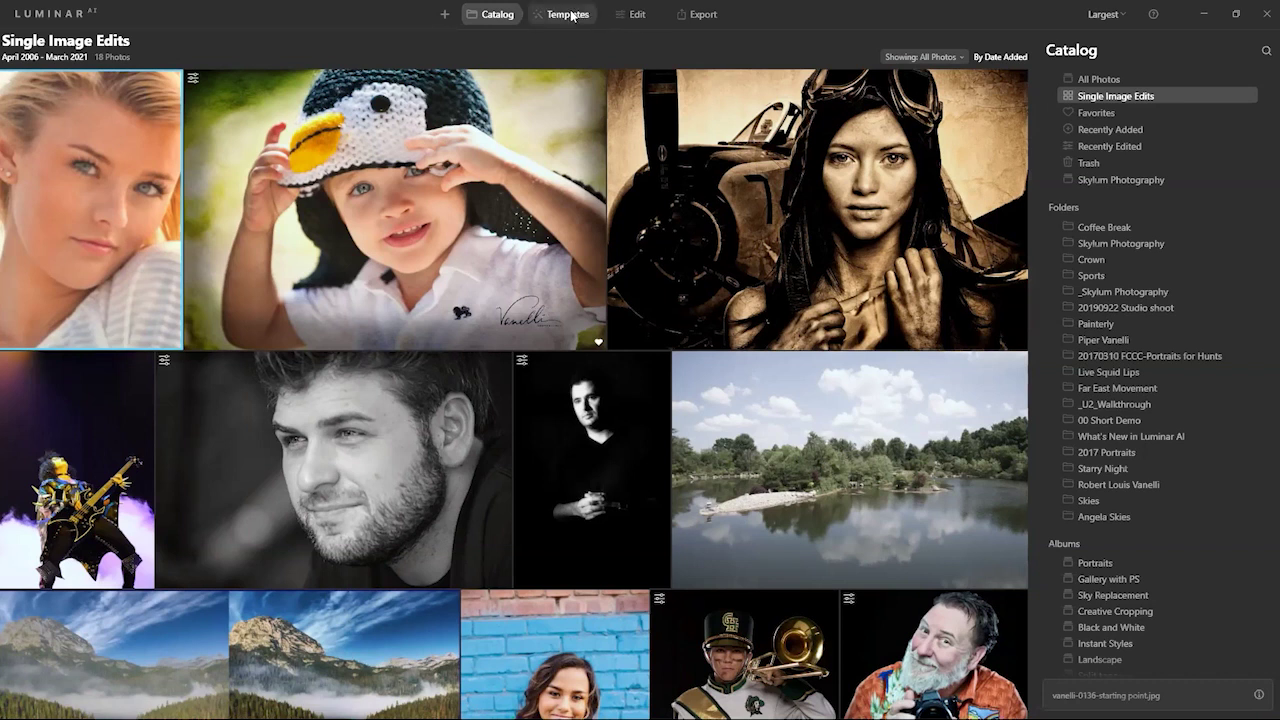
double_click(383, 152)
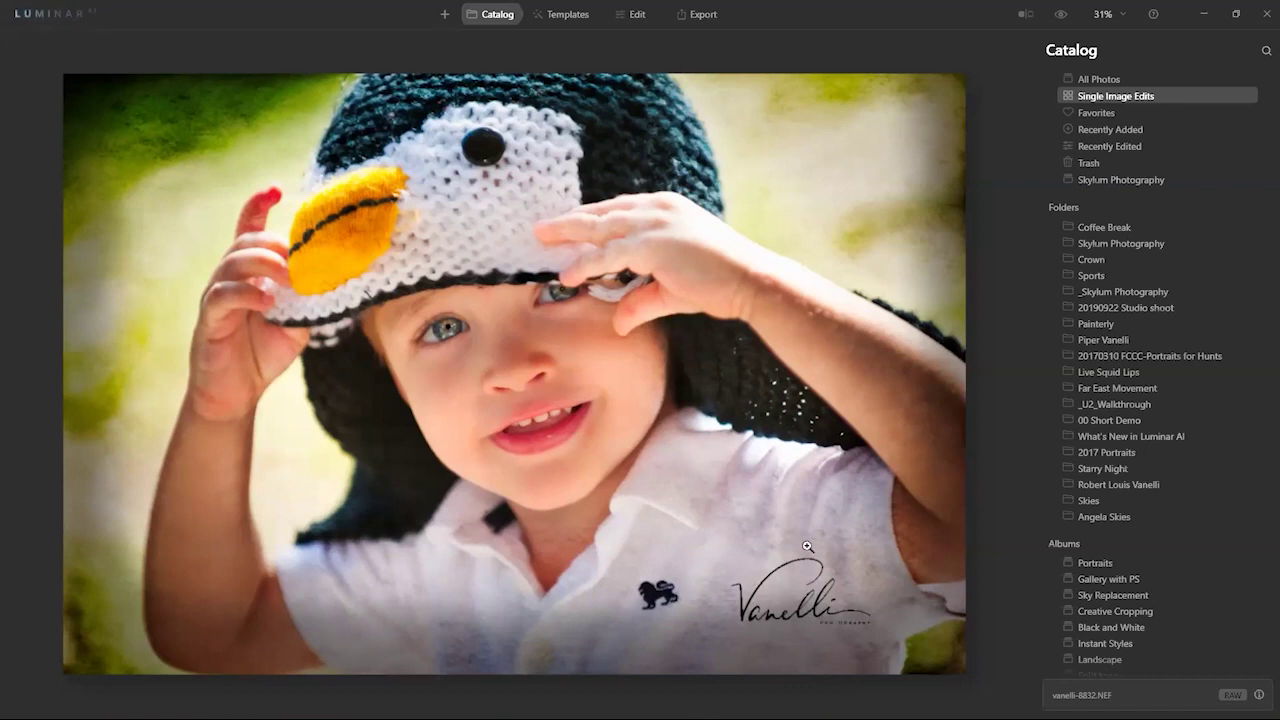
left_click(631, 16)
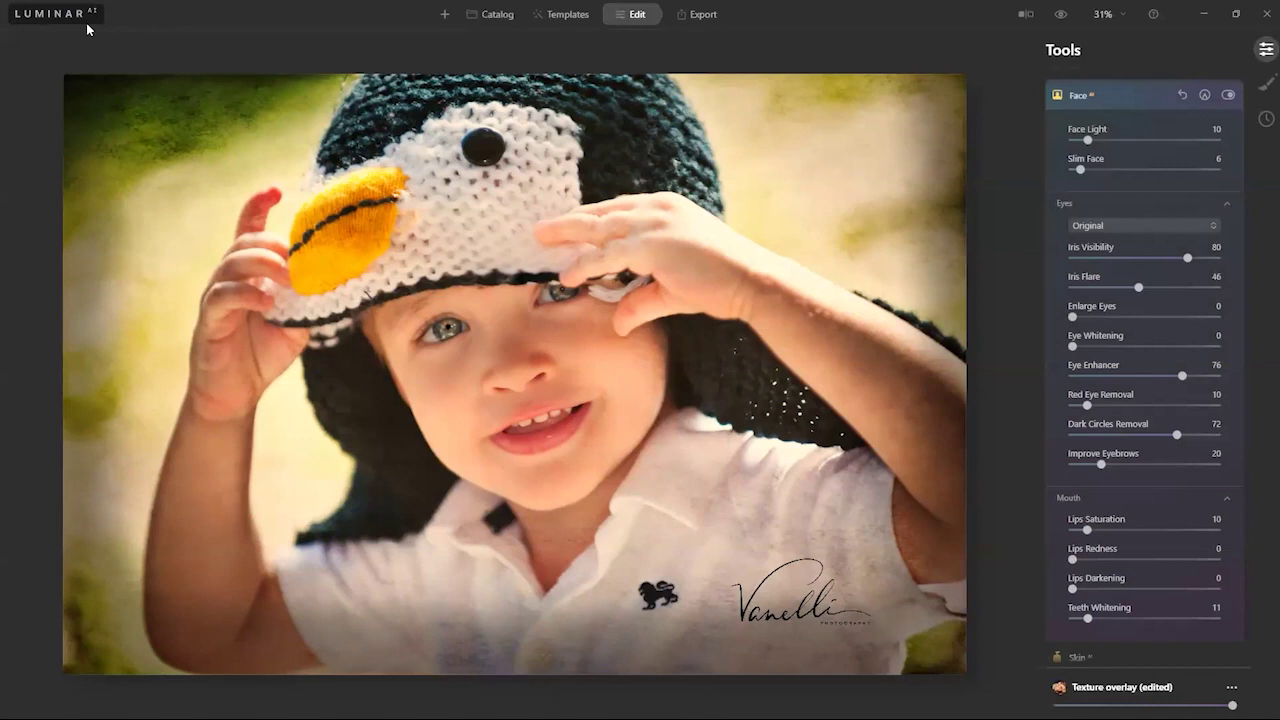
- In the photo's edit history, go back to Original Image, and restore the latest state, Texture: Strokes Finished
left_click(1264, 124)
scroll(1180, 395, "down", 5)
scroll(1178, 408, "down", 10)
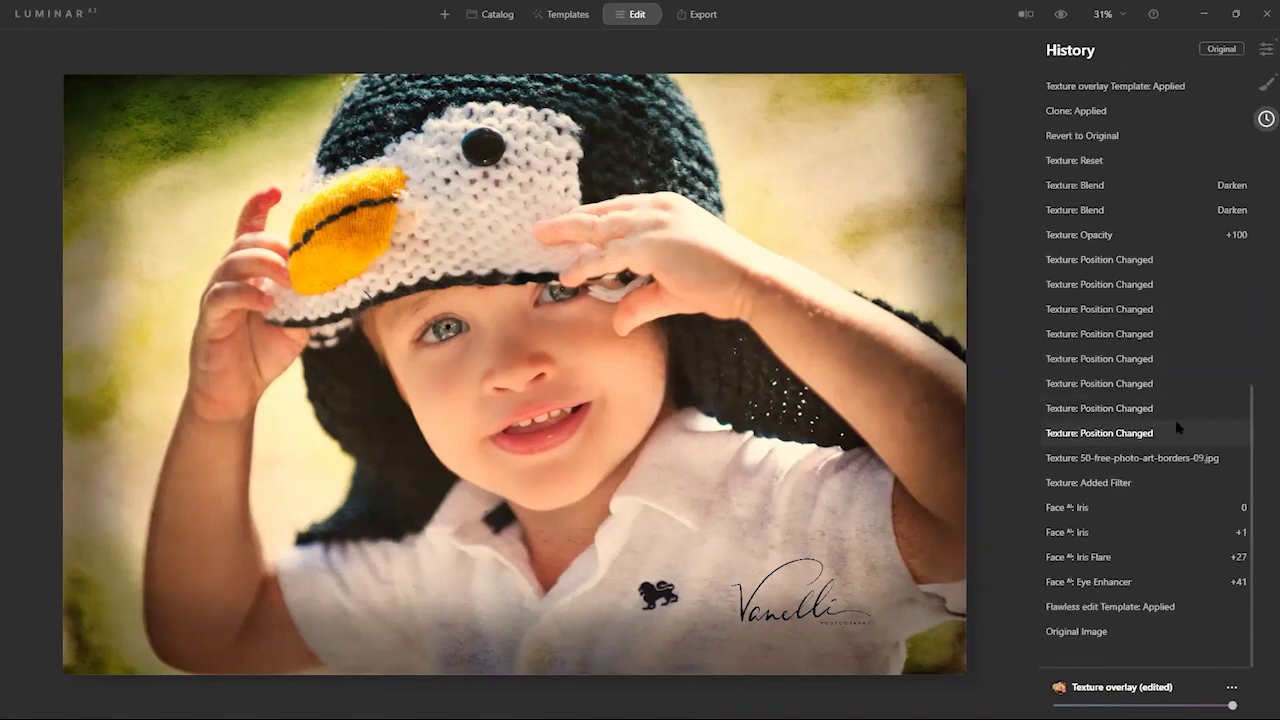
left_click(1094, 638)
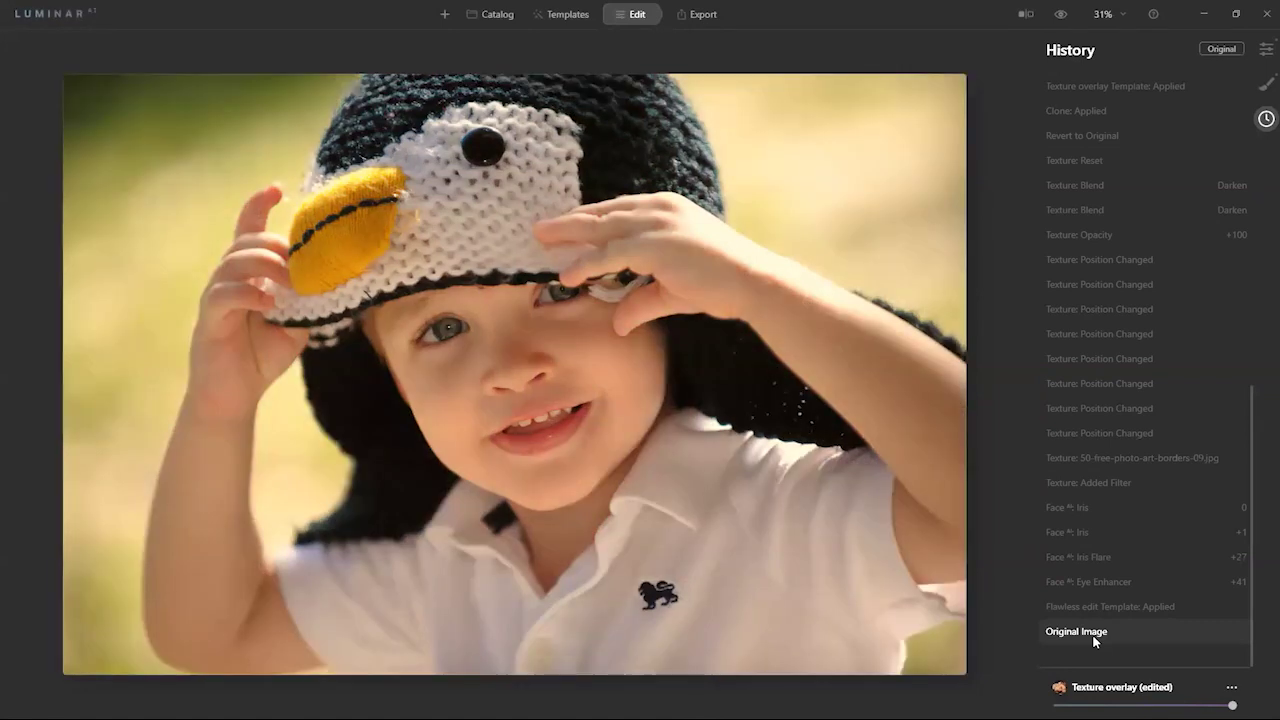
scroll(1090, 620, "up", 10)
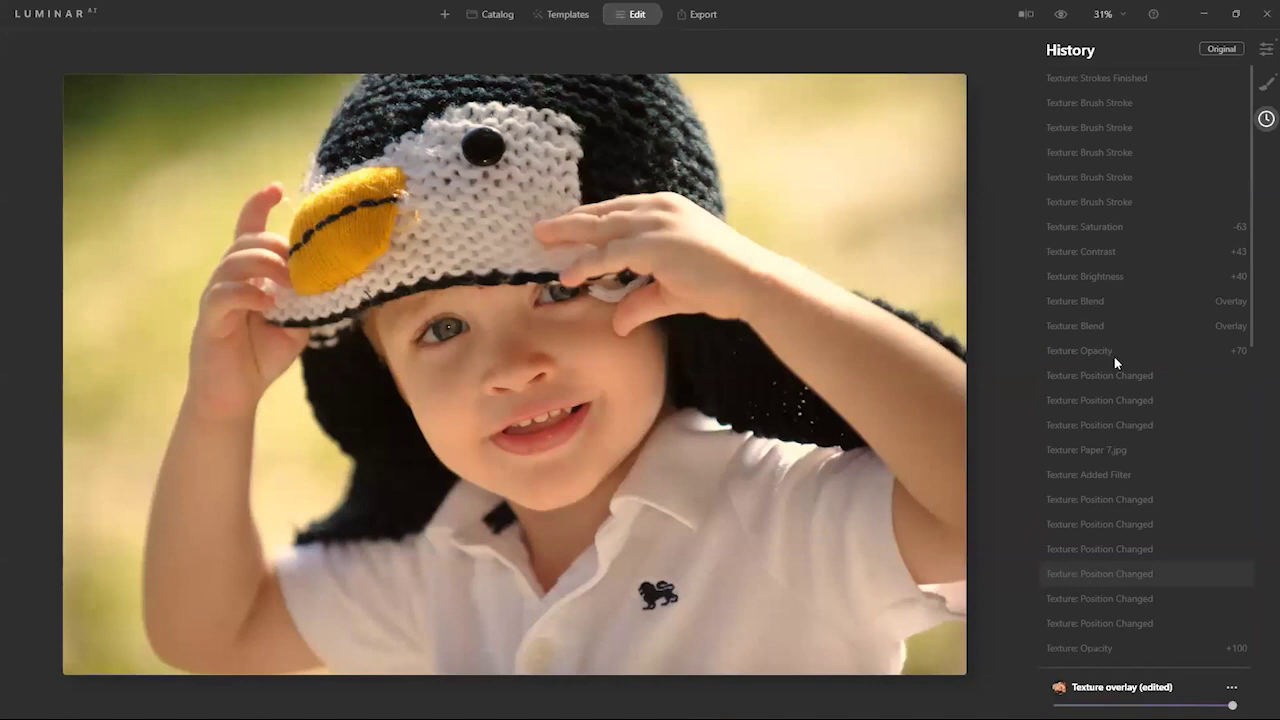
left_click(1132, 82)
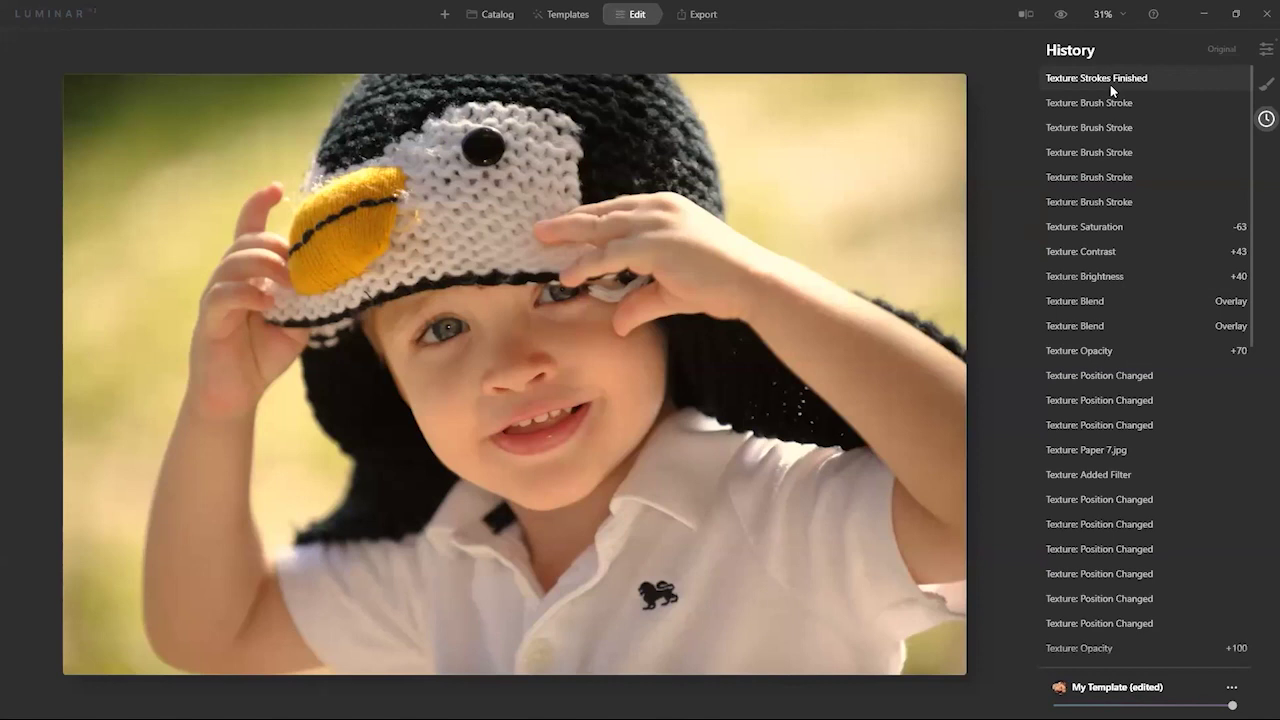
- Review the save-to-disk export settings and resize choices for the penguin-hat photo, and cancel the export
left_click(702, 21)
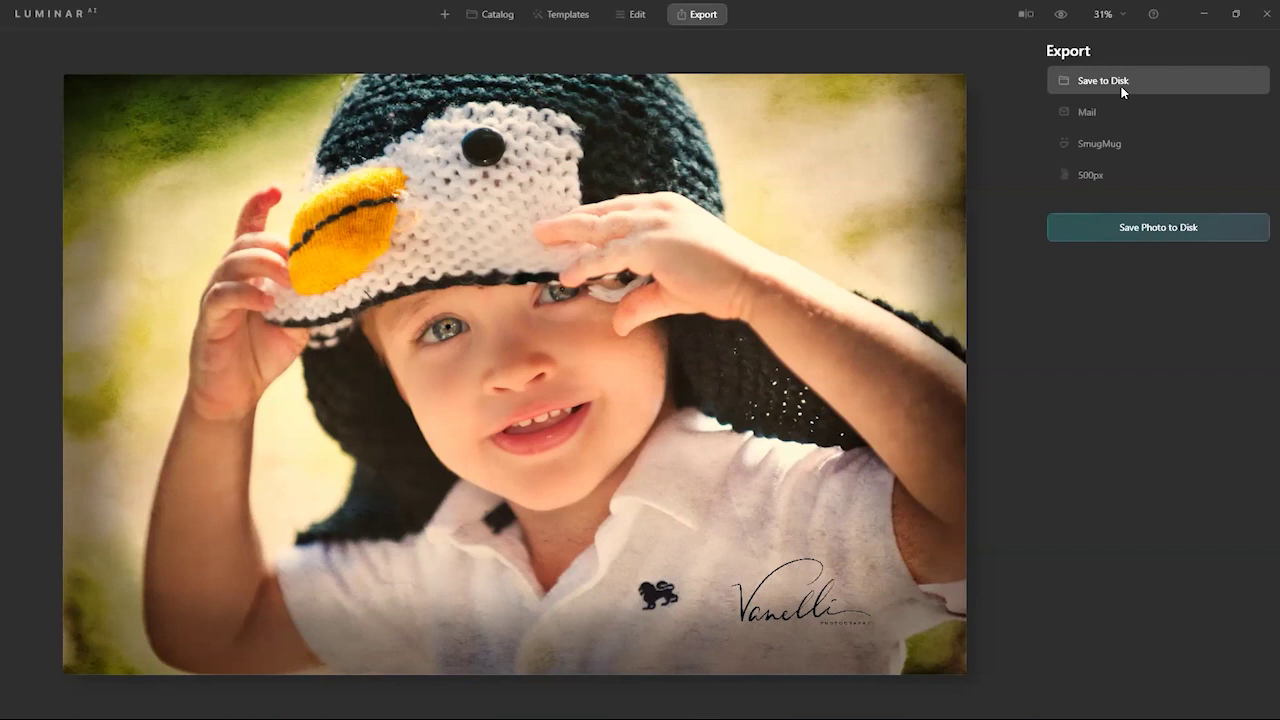
left_click(1173, 232)
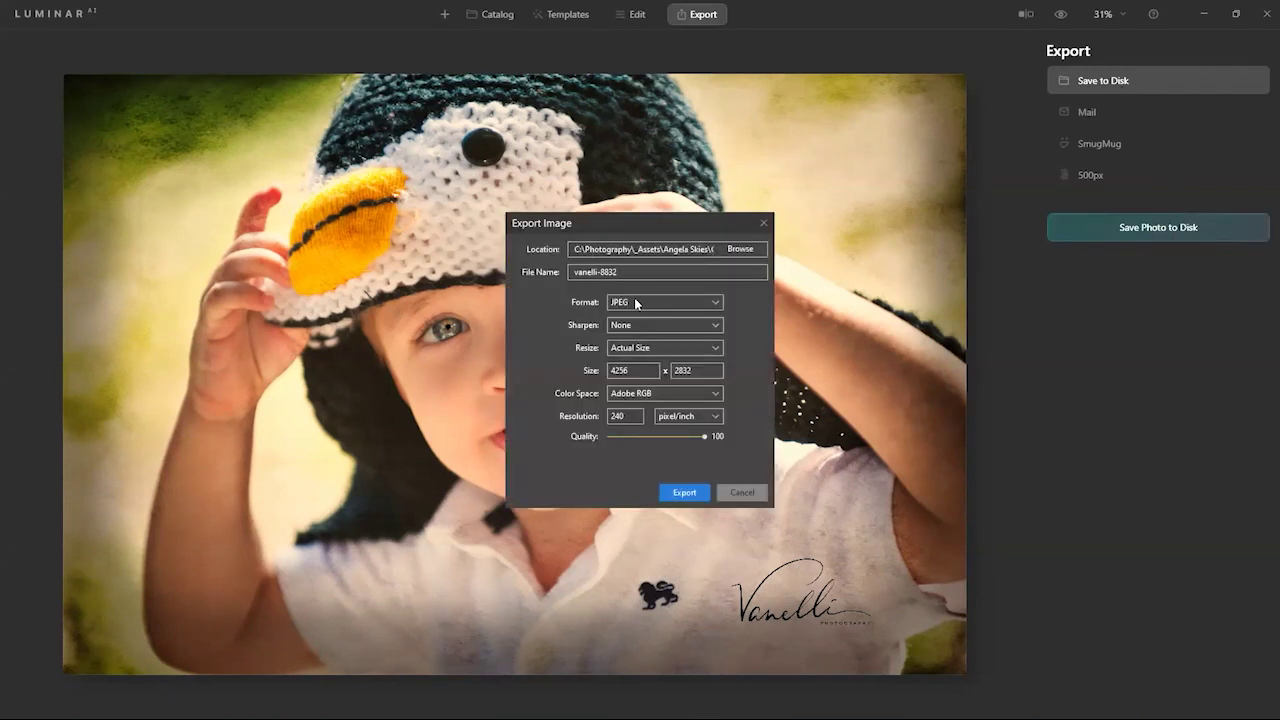
left_click(646, 348)
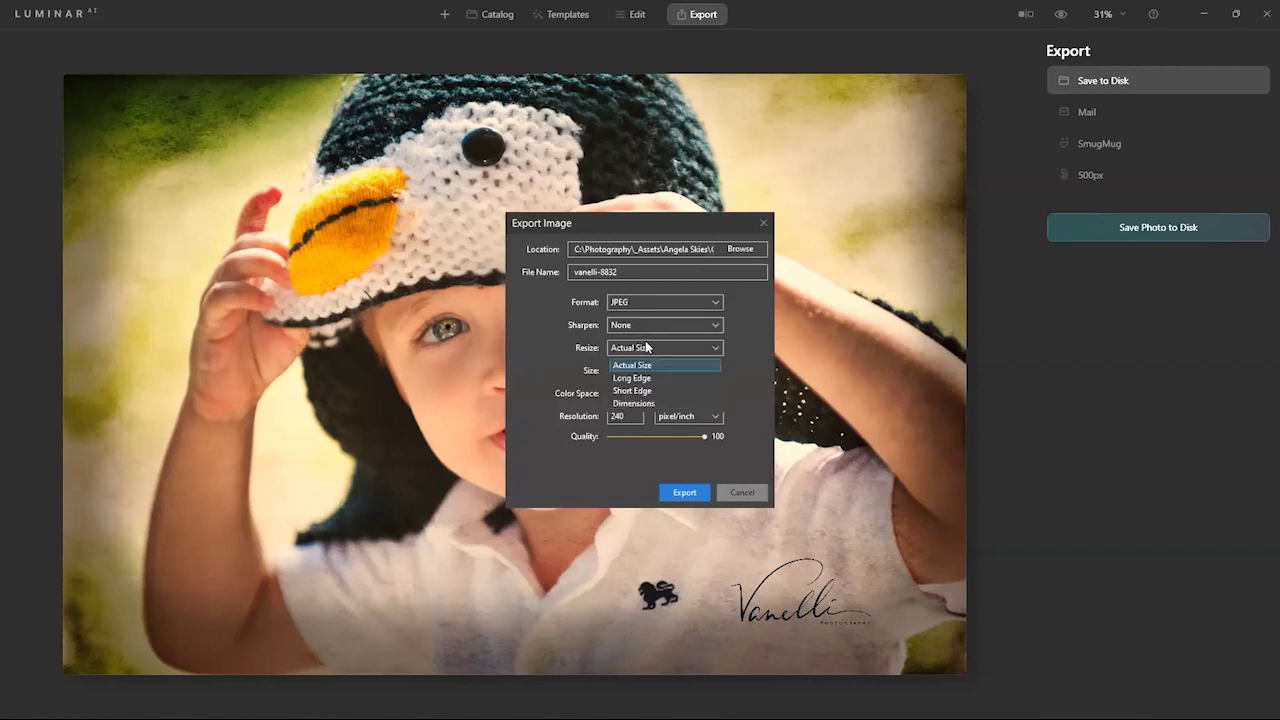
left_click(646, 347)
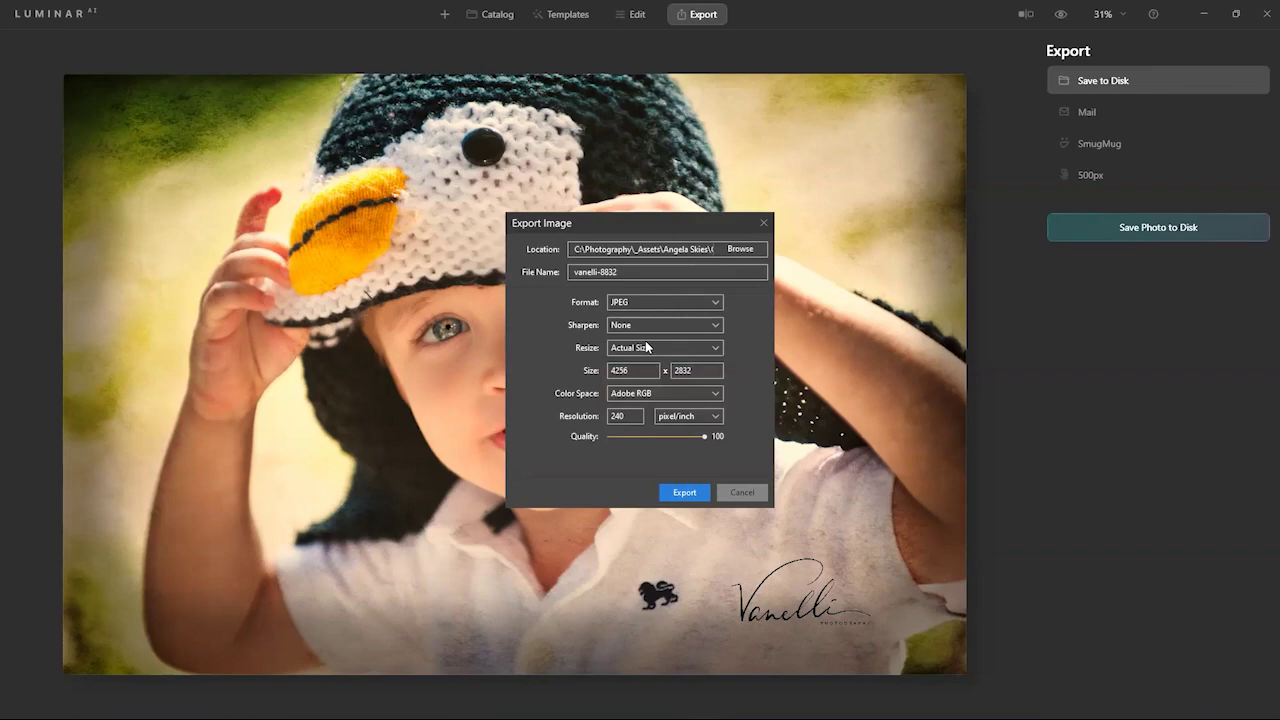
left_click(741, 491)
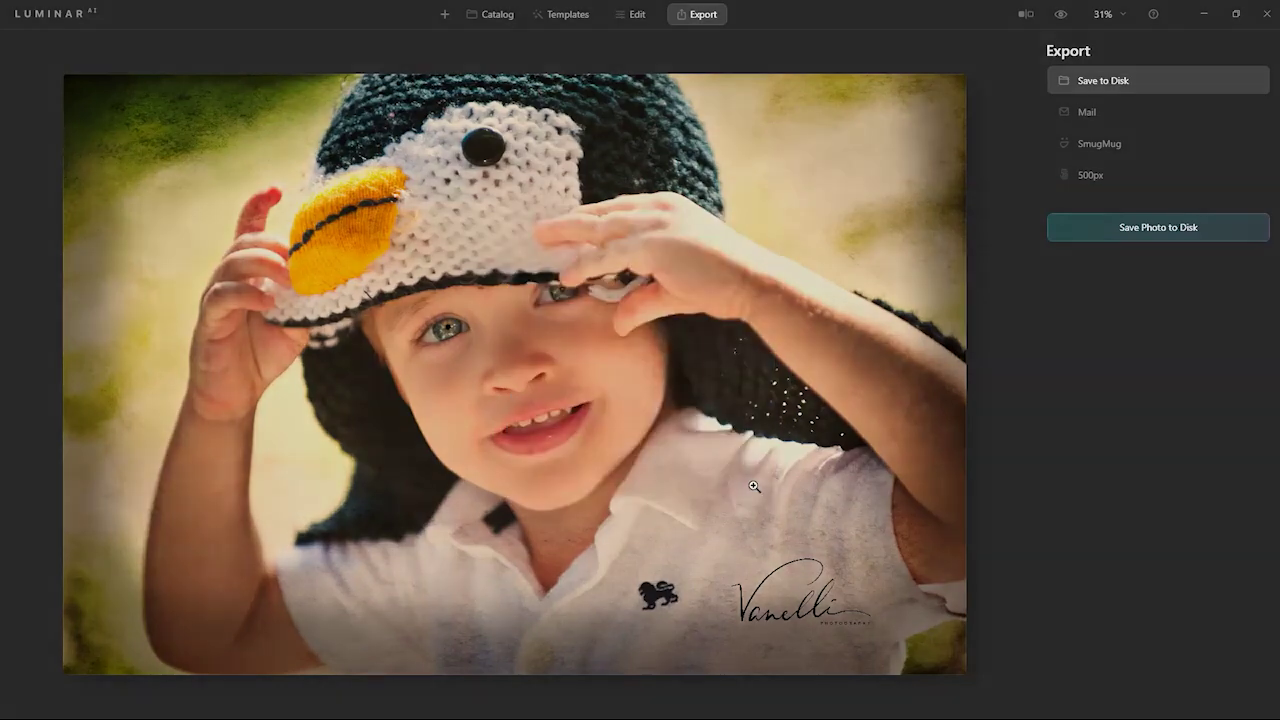